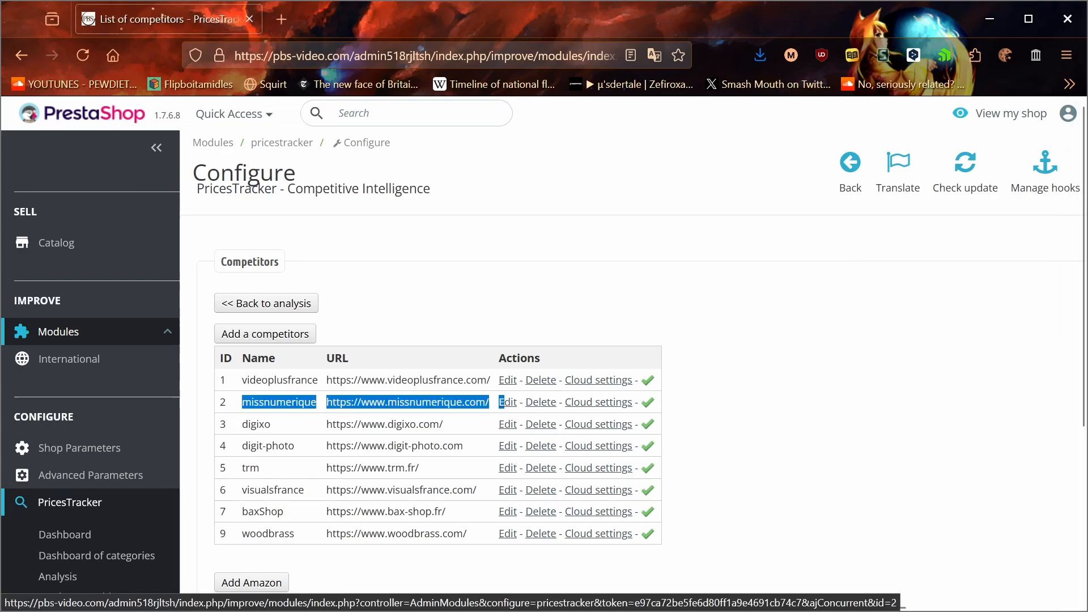
# Step: Open the missnumerique competitor for editing and review its name and URL address in the General section
pyautogui.moveTo(326, 402); pyautogui.dragTo(493, 401)
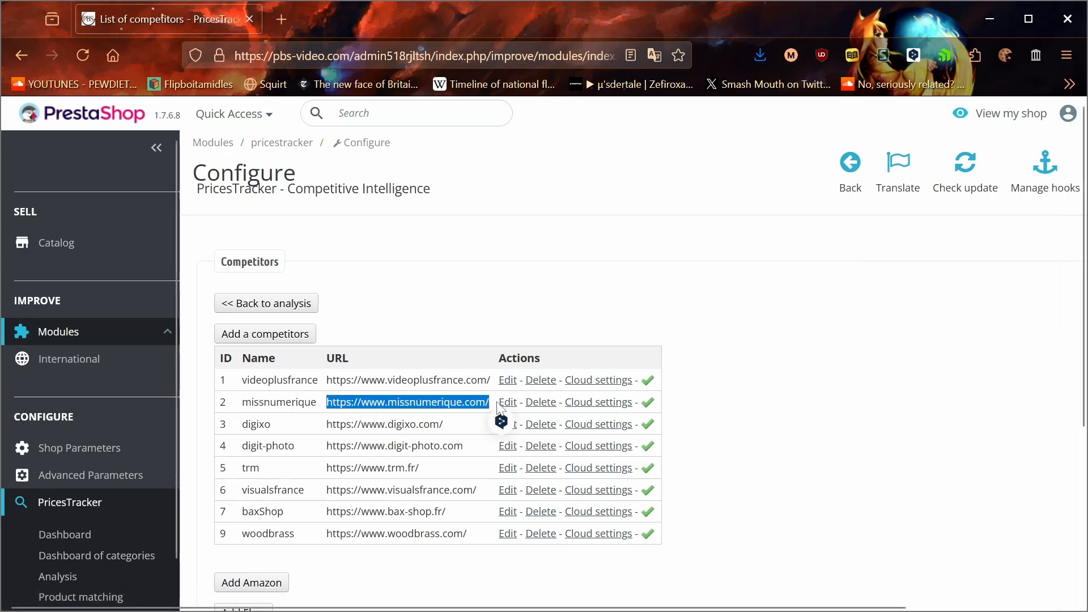
pyautogui.click(502, 408)
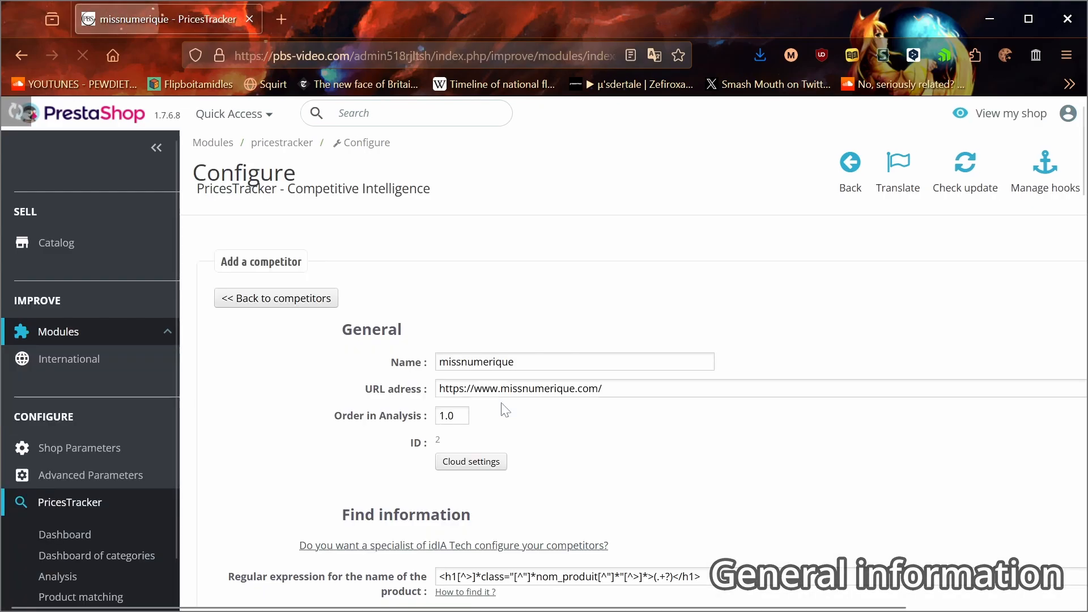
pyautogui.moveTo(518, 363)
pyautogui.mouseDown()
pyautogui.moveTo(432, 372)
pyautogui.moveTo(523, 363)
pyautogui.mouseUp()
pyautogui.click(402, 385)
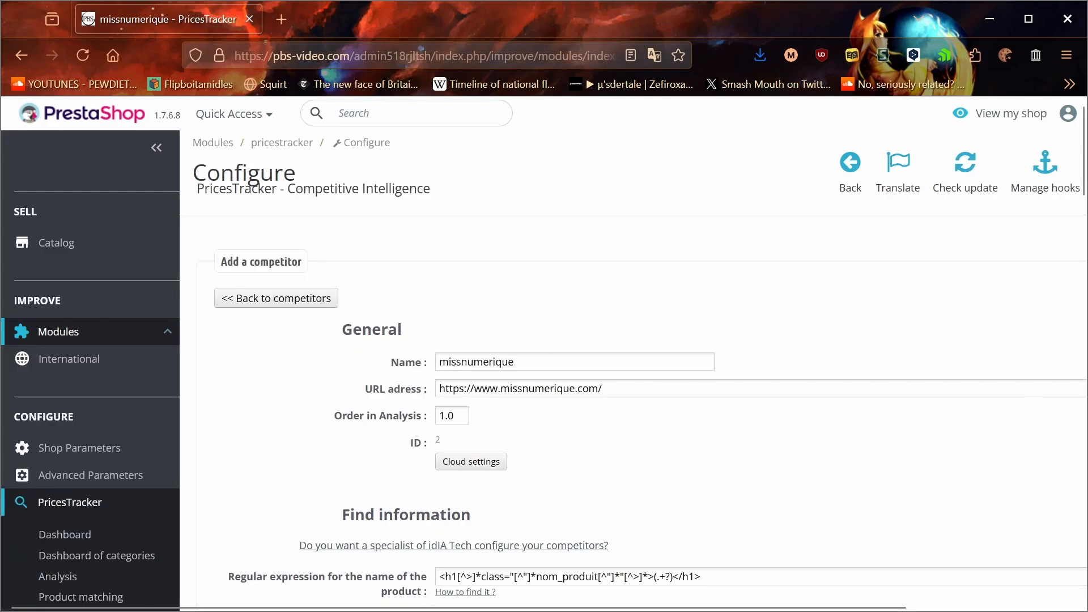
pyautogui.moveTo(609, 389); pyautogui.dragTo(424, 390)
pyautogui.hotkey('ctrl', 'c')
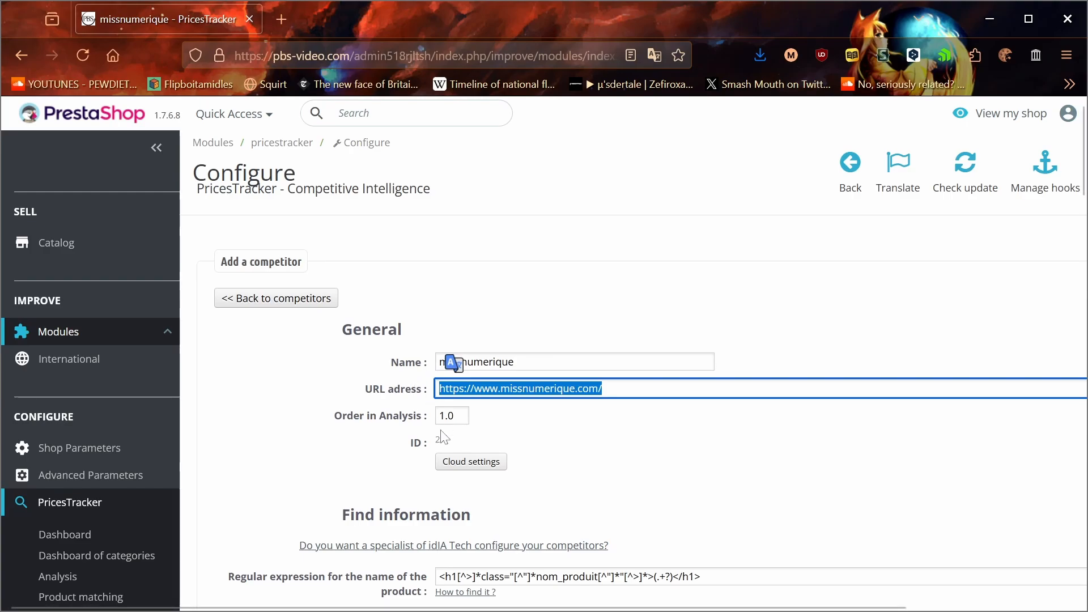
pyautogui.press('Tab')
pyautogui.hotkey('alt', 'Tab')
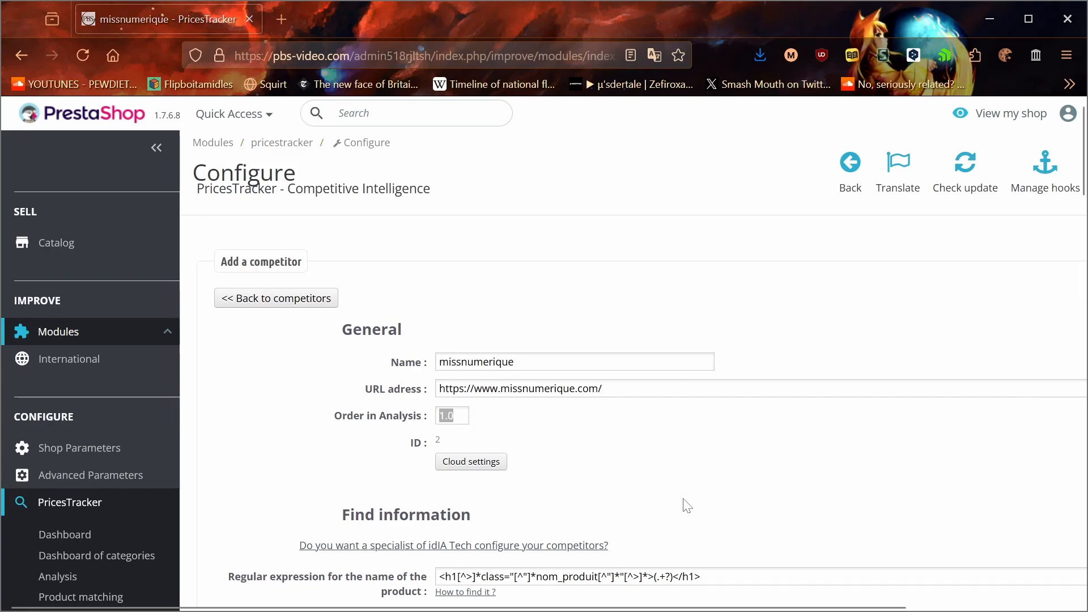
# Step: Change the competitor's Order in Analysis to 2 and restore it to 1.0
pyautogui.click(477, 421)
pyautogui.moveTo(461, 417); pyautogui.dragTo(209, 426)
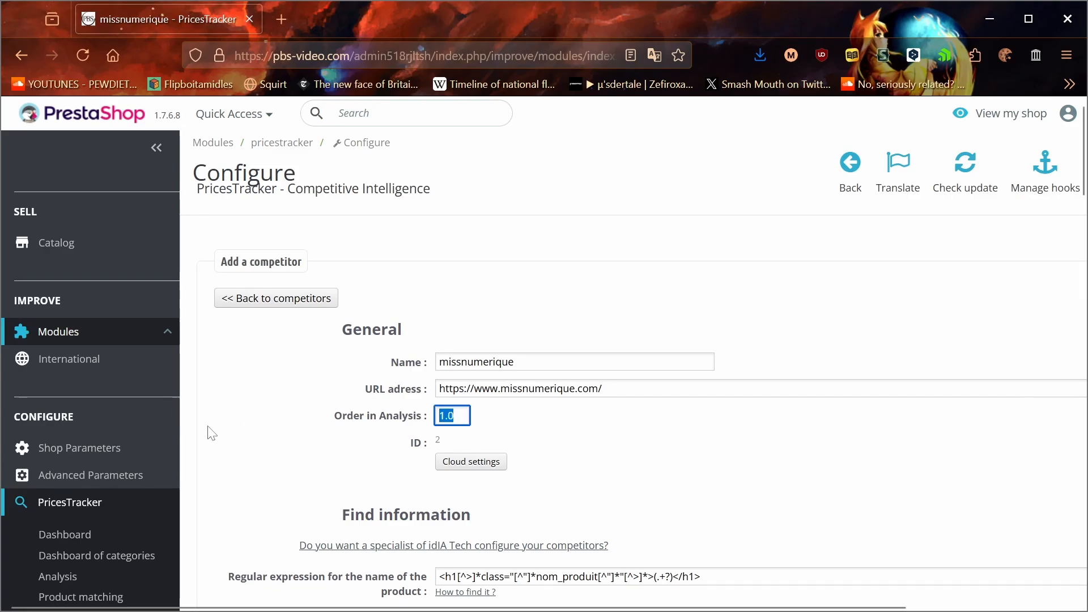
pyautogui.write('2')
pyautogui.hotkey('ctrl', 'a')
pyautogui.write('1.')
pyautogui.click(734, 450)
# Step: Load the missnumerique website in a new tab and open the Smallrig 4463 carbon tripod's product page
pyautogui.hotkey('ctrl', 'shift', 'b')
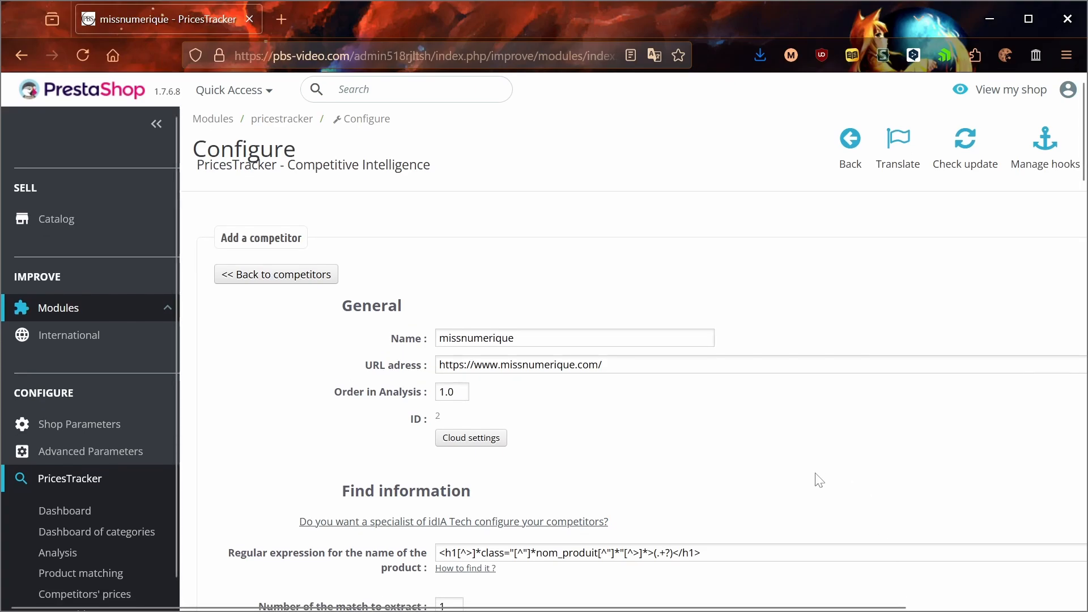
pyautogui.click(284, 27)
pyautogui.hotkey('ctrl', 'v')
pyautogui.press('Return')
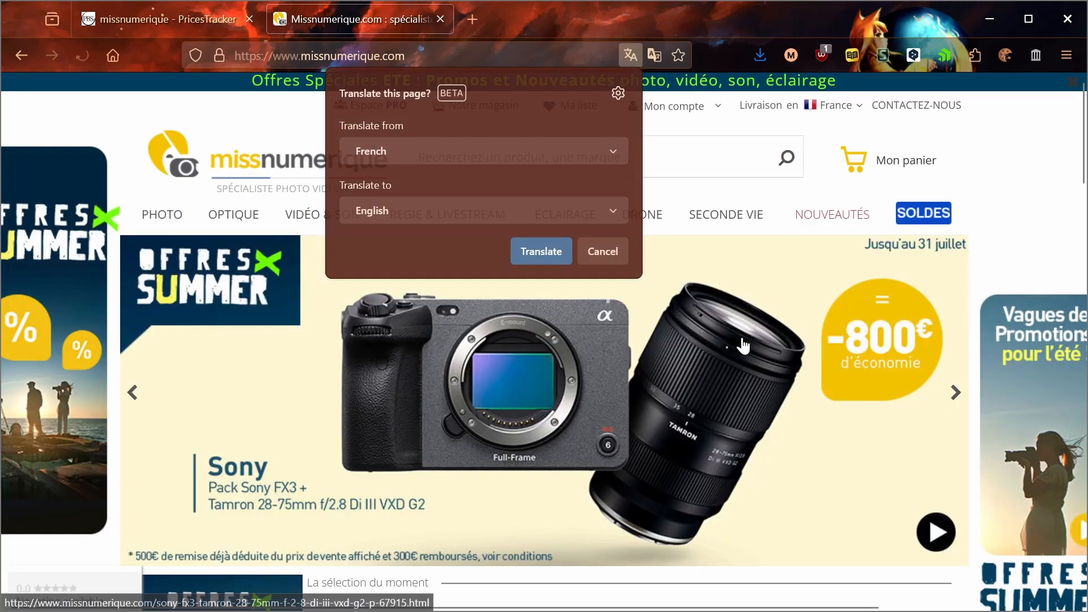
pyautogui.scroll(-8, 986, 210)
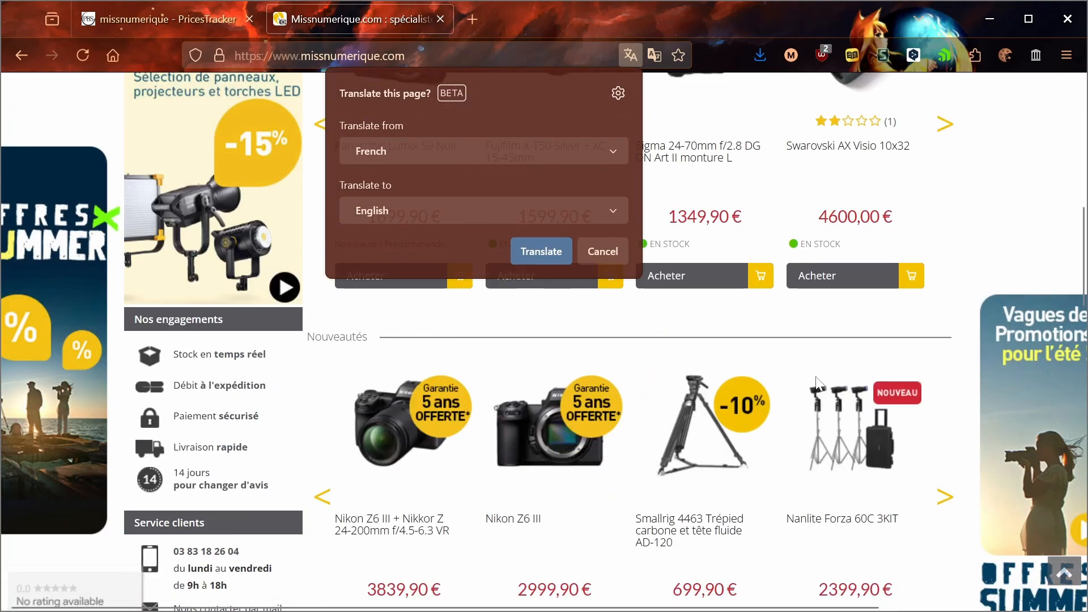
pyautogui.click(693, 442)
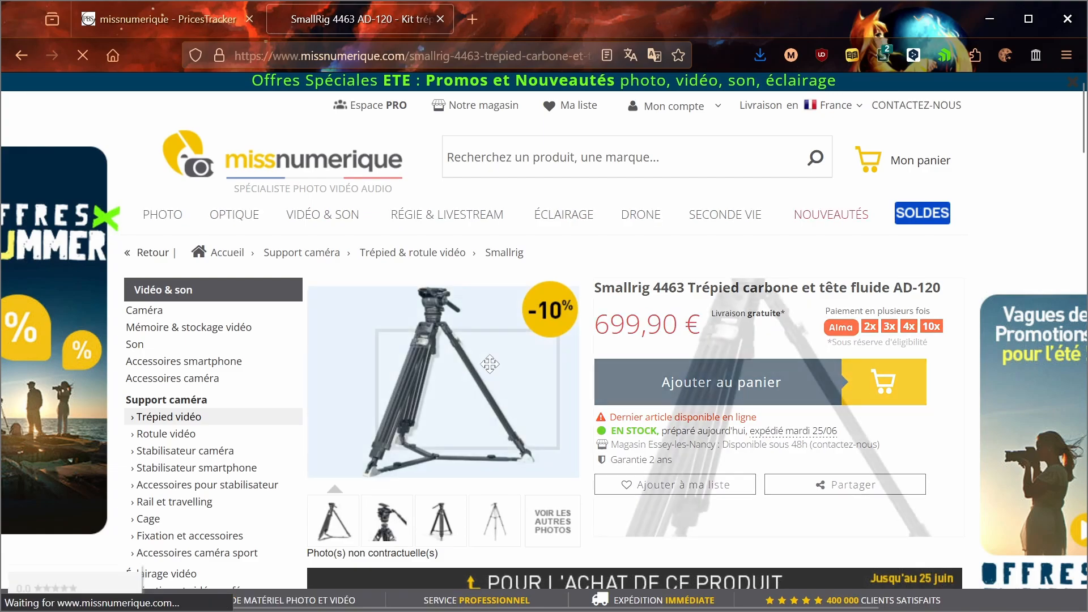
pyautogui.rightClick(703, 262)
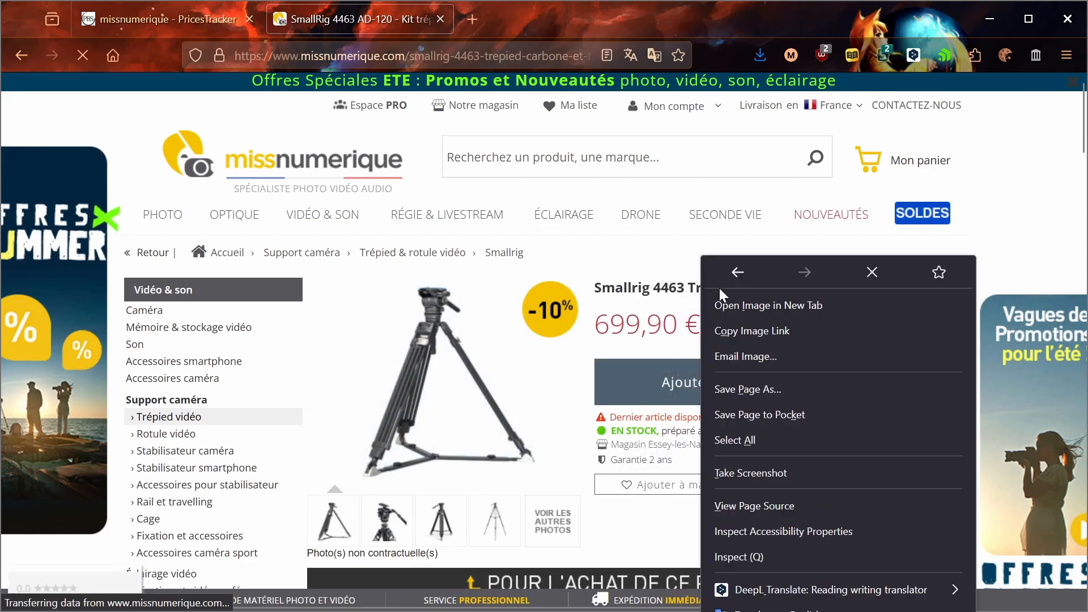
pyautogui.click(754, 549)
pyautogui.scroll(5, 236, 457)
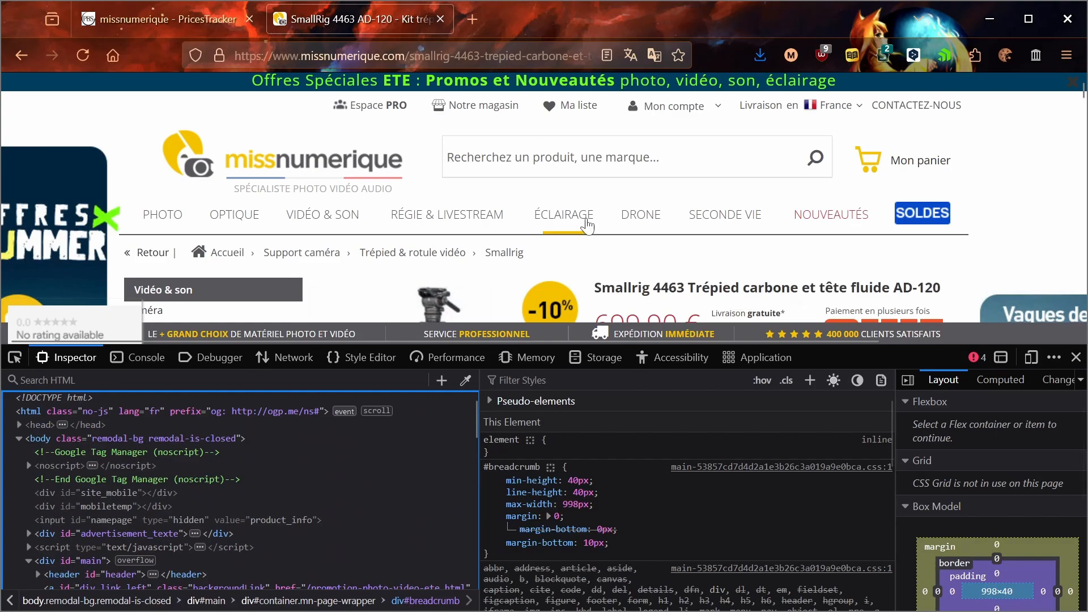
pyautogui.moveTo(594, 216)
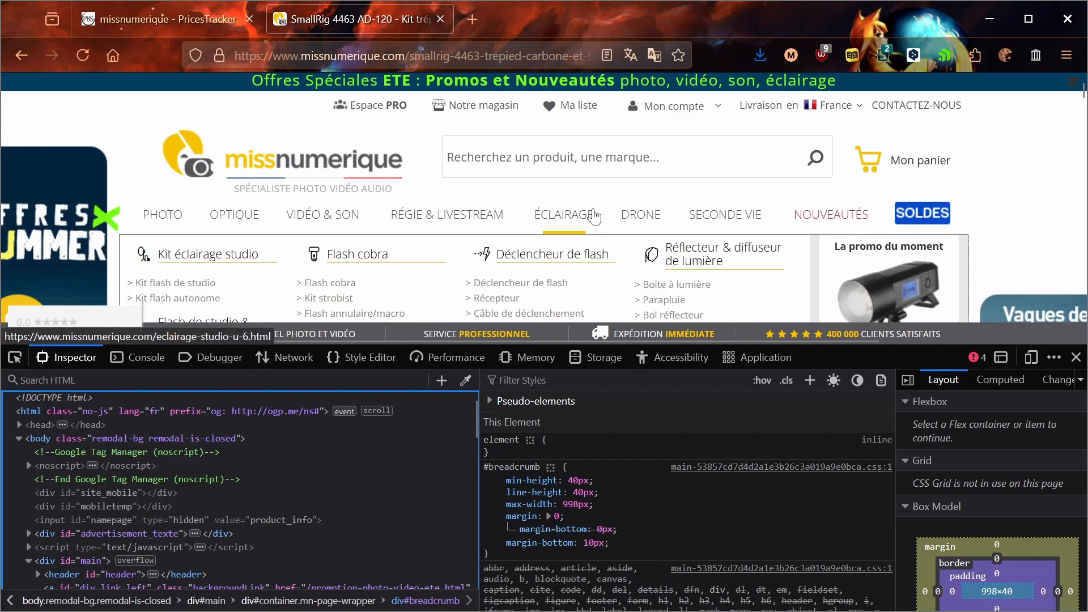
pyautogui.click(1077, 357)
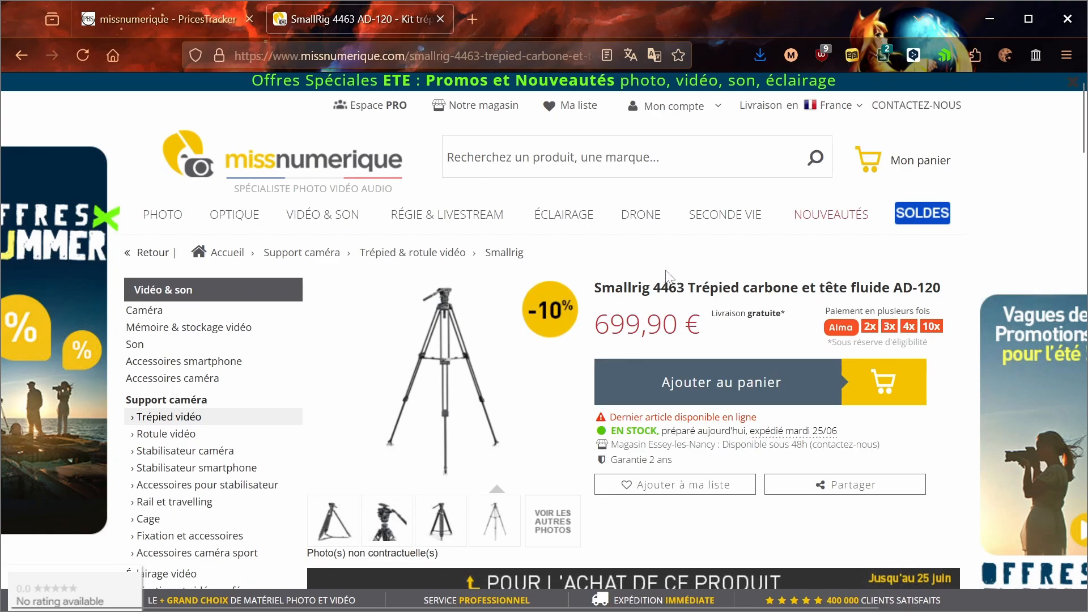
# Step: Highlight the Smallrig product title and inspect the page's HTML just above it
pyautogui.moveTo(594, 288); pyautogui.dragTo(943, 288)
pyautogui.click(698, 275)
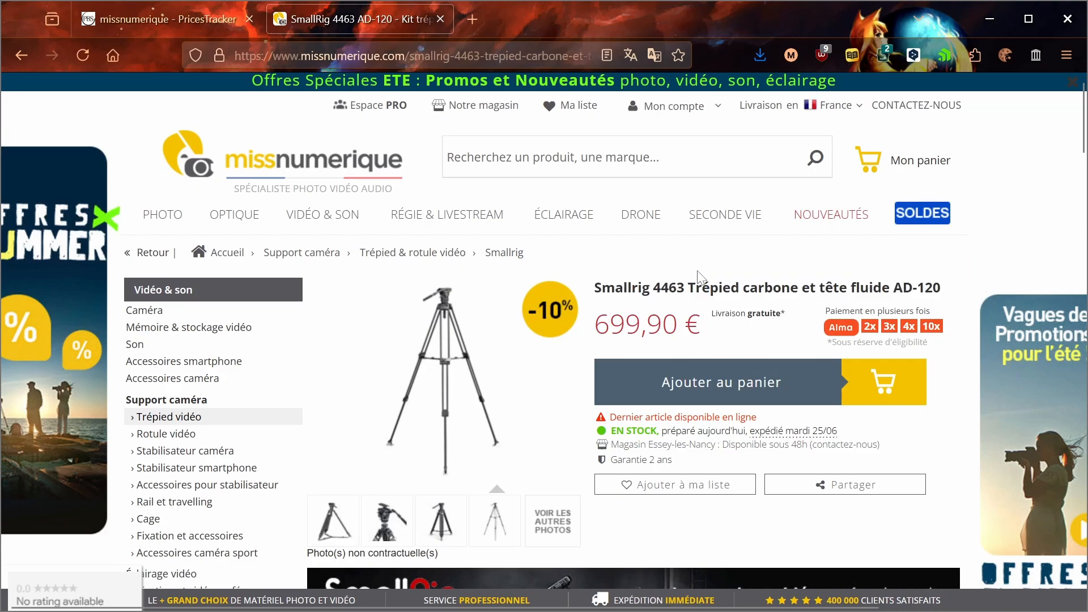
pyautogui.rightClick(697, 272)
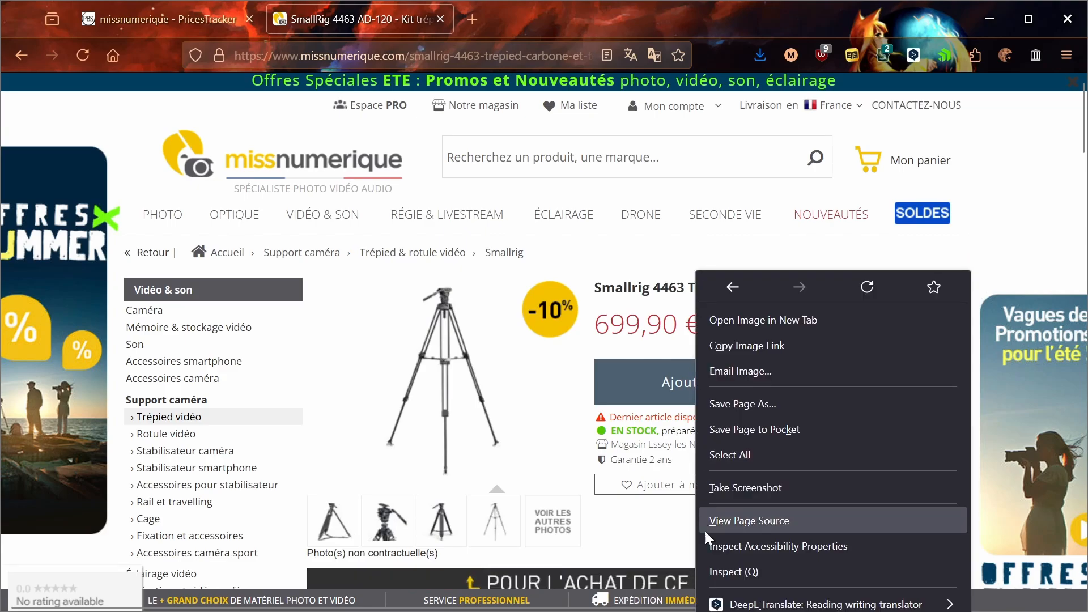
pyautogui.click(715, 572)
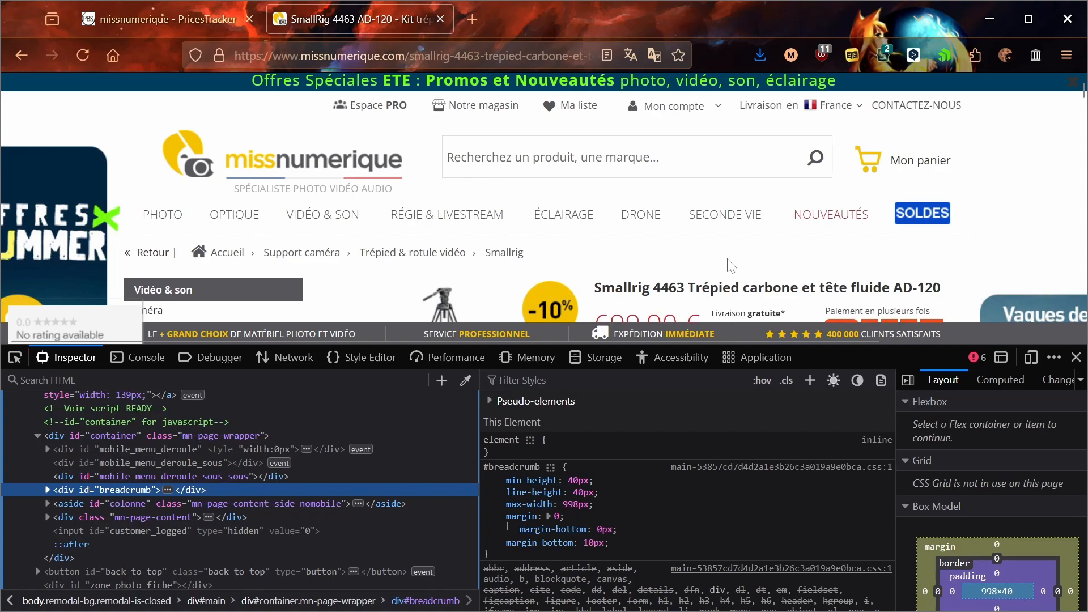
# Step: Copy the product page's complete source code into a blank document in Notepad++
pyautogui.press('super')
pyautogui.write('note')
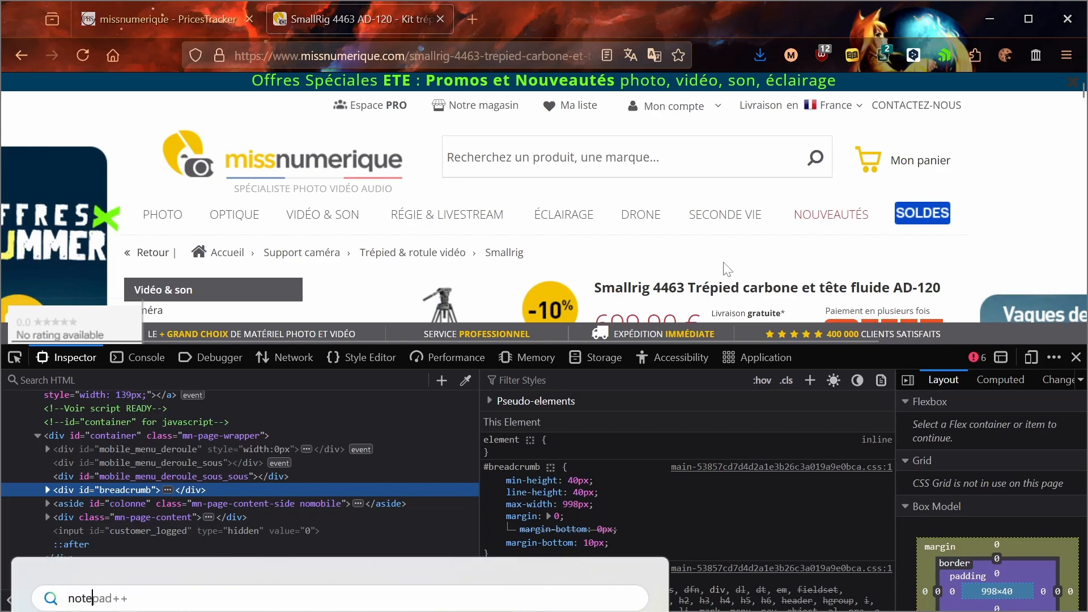
pyautogui.press('Return')
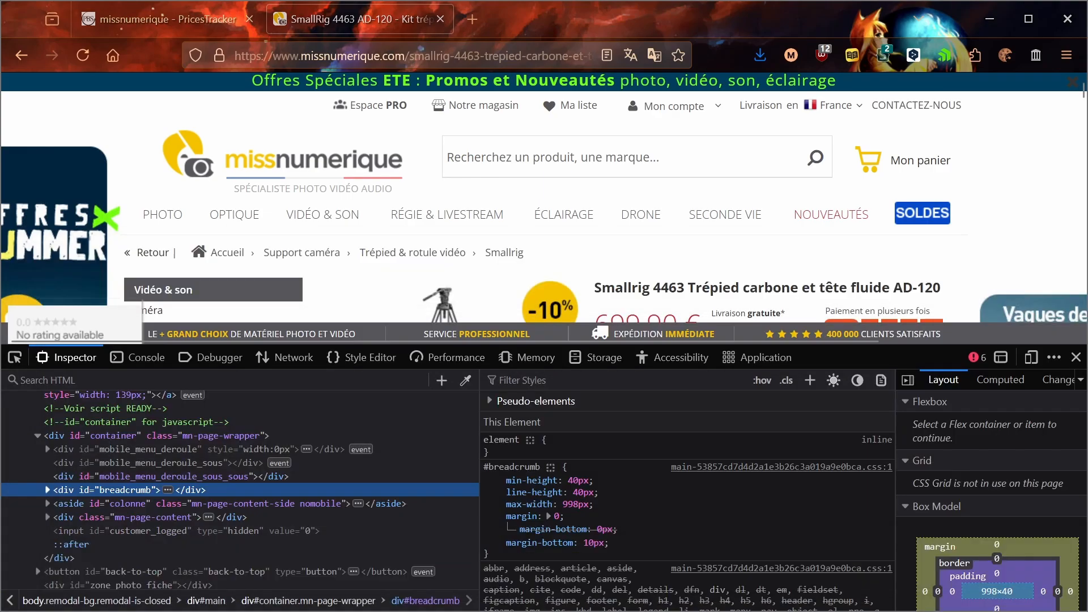
pyautogui.rightClick(766, 261)
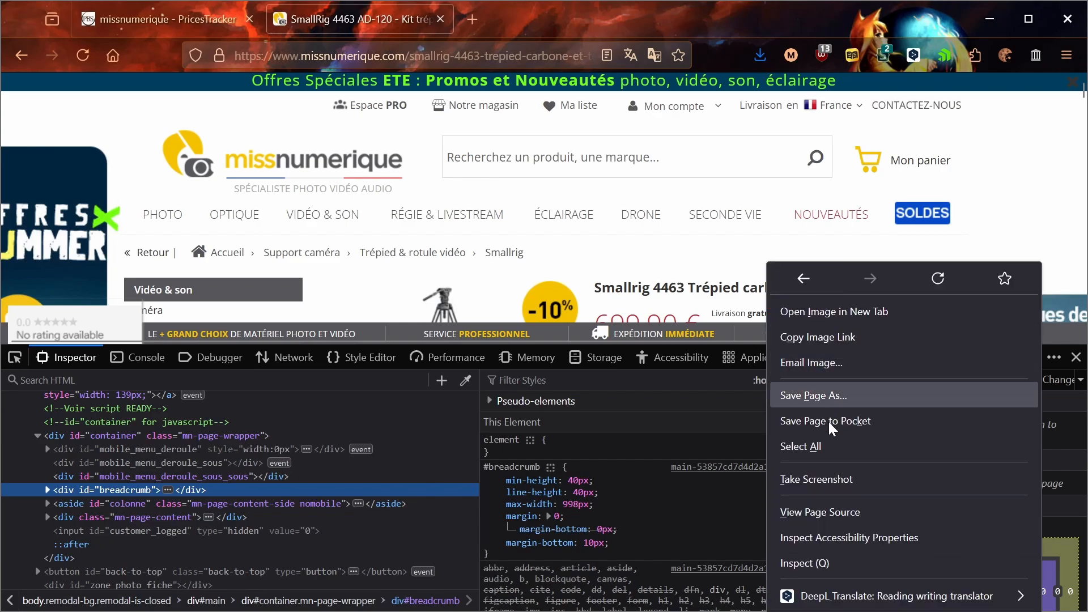
pyautogui.click(841, 508)
pyautogui.hotkey('ctrl', 'a')
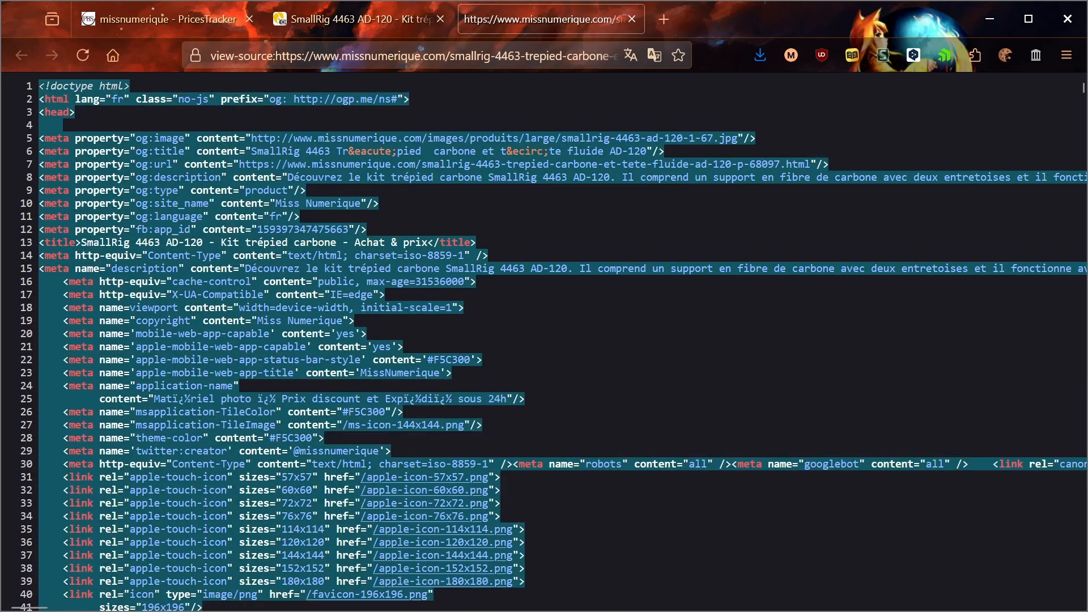
pyautogui.hotkey('ctrl', 'c')
pyautogui.hotkey('alt', 'Tab')
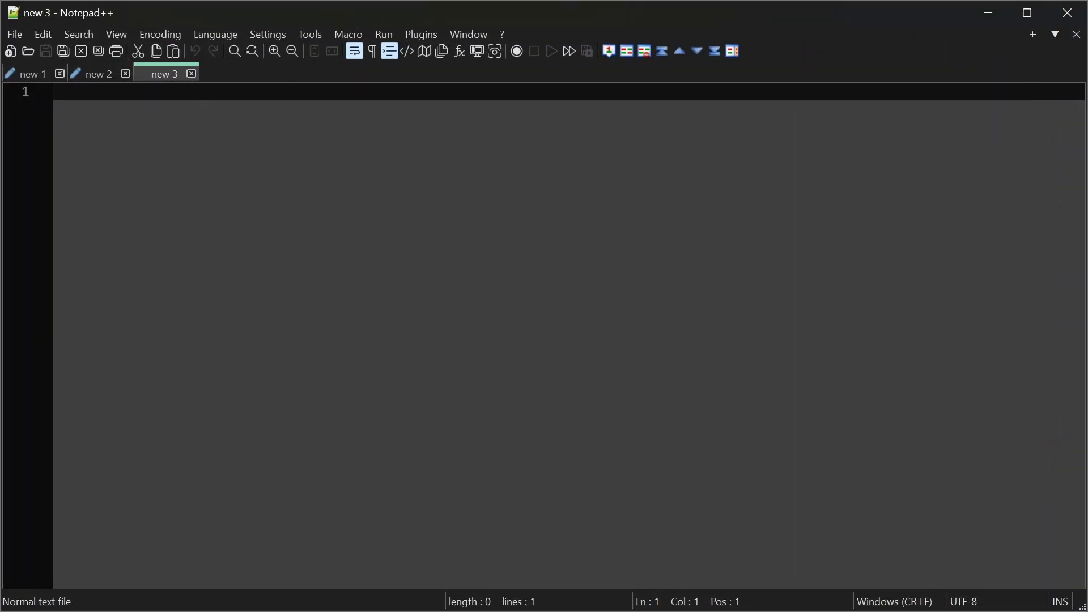
pyautogui.hotkey('ctrl', 'v')
pyautogui.click(679, 197)
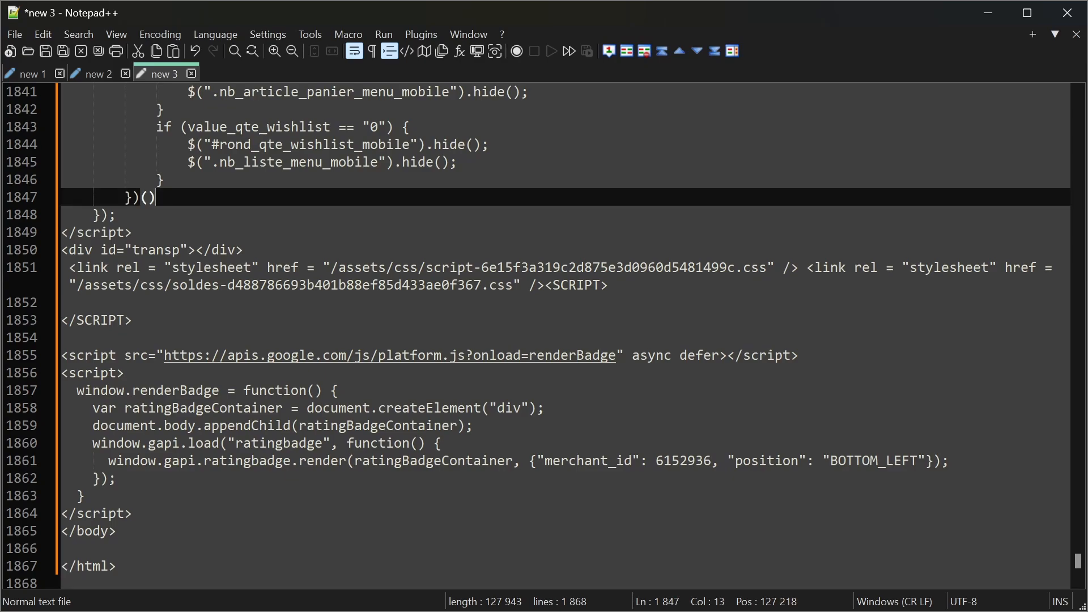
pyautogui.hotkey('ctrl', 'f')
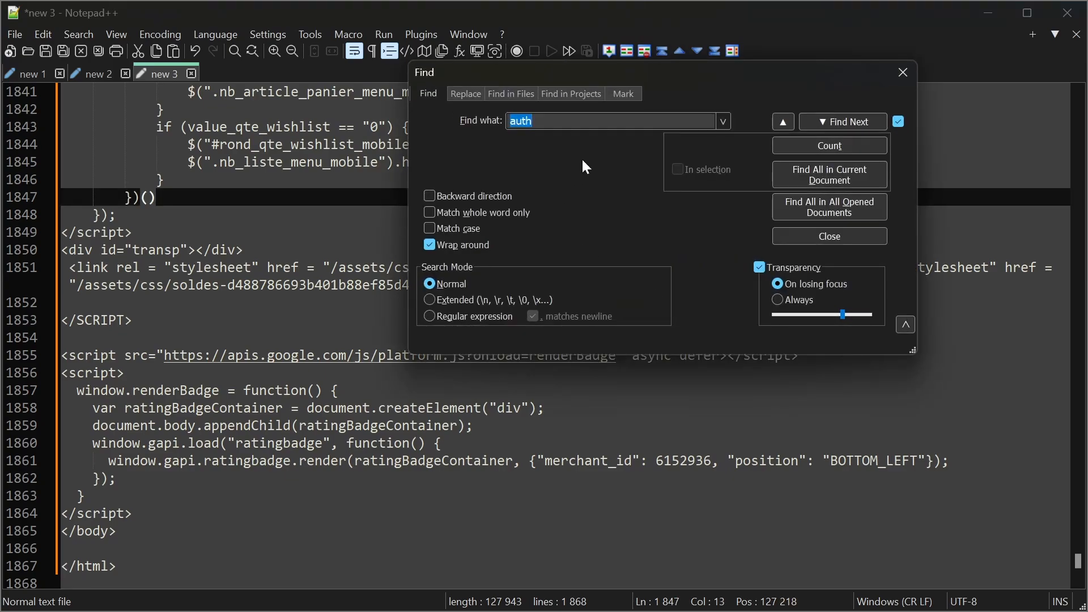
pyautogui.write('<')
pyautogui.hotkey('alt', 'Tab')
# Step: Switch back to the browser, inspect the product title, and expand its h1 element down to the title text
pyautogui.rightClick(729, 287)
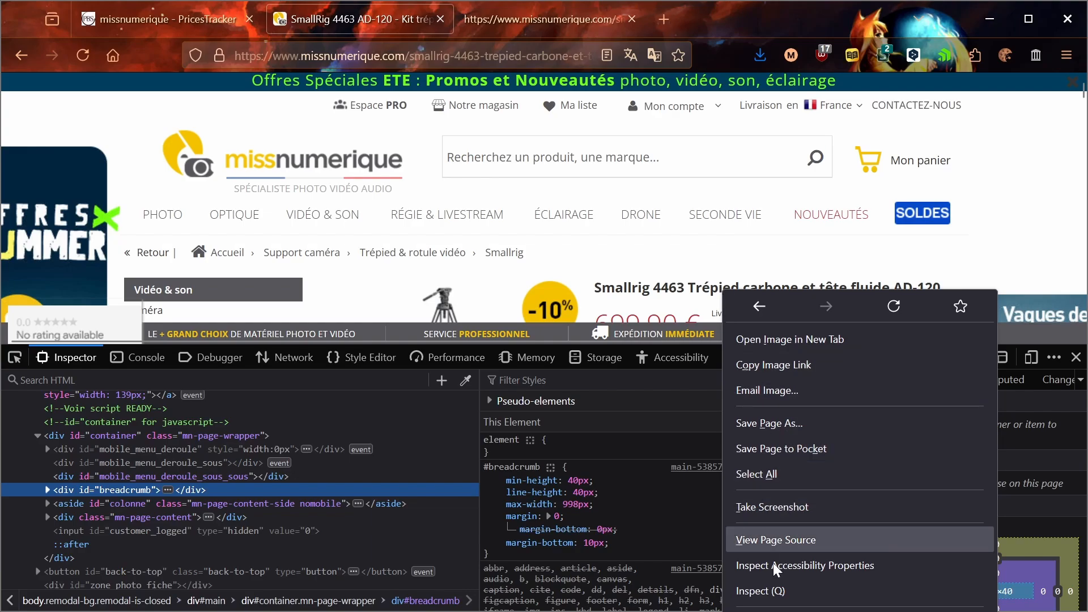
pyautogui.click(773, 590)
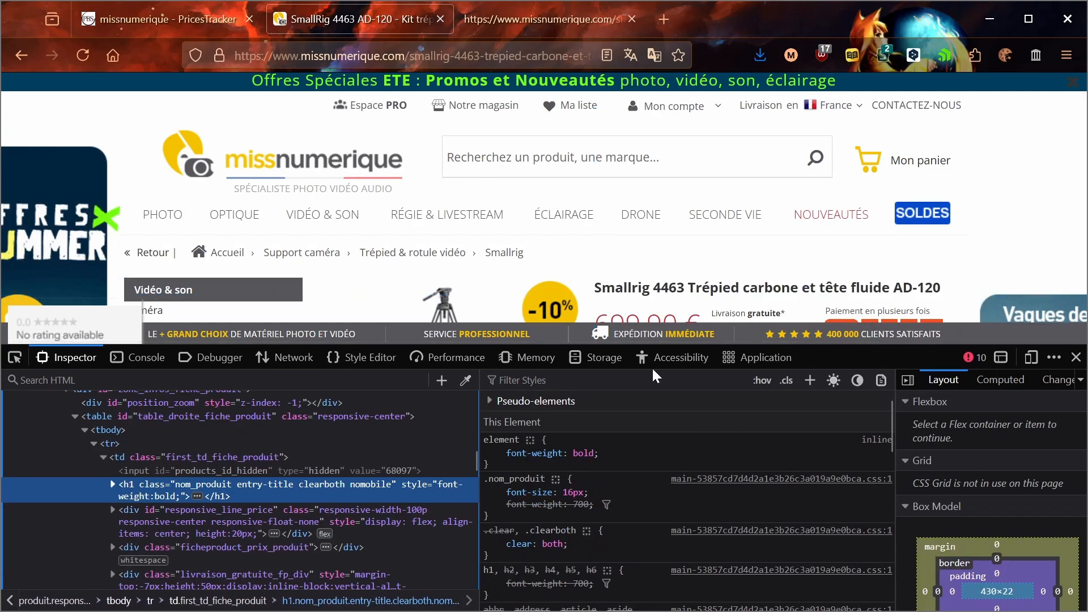
pyautogui.moveTo(602, 288); pyautogui.dragTo(942, 287)
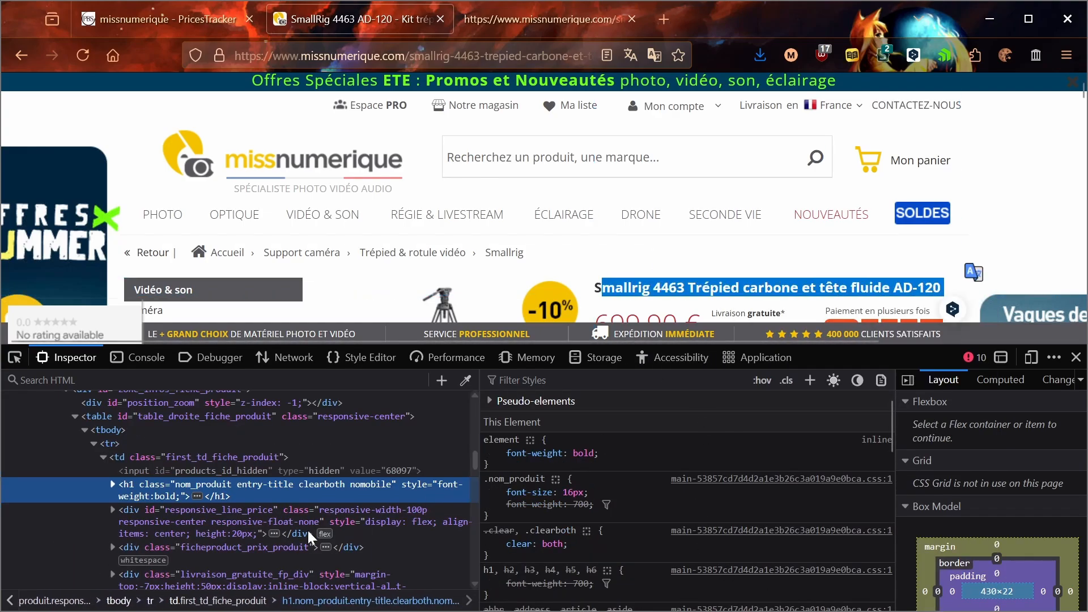
pyautogui.click(112, 484)
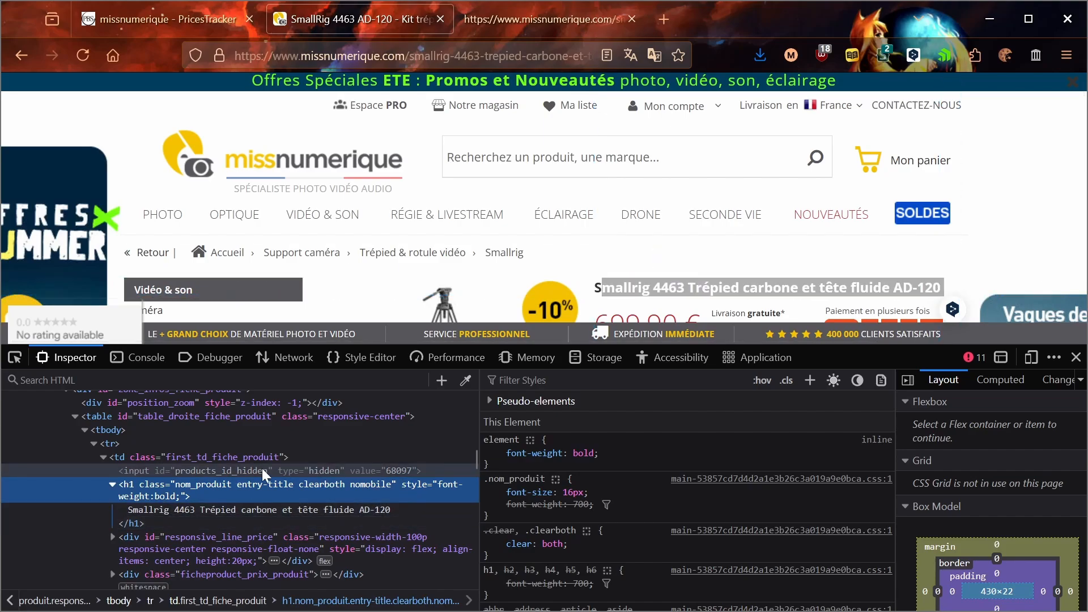
pyautogui.click(188, 508)
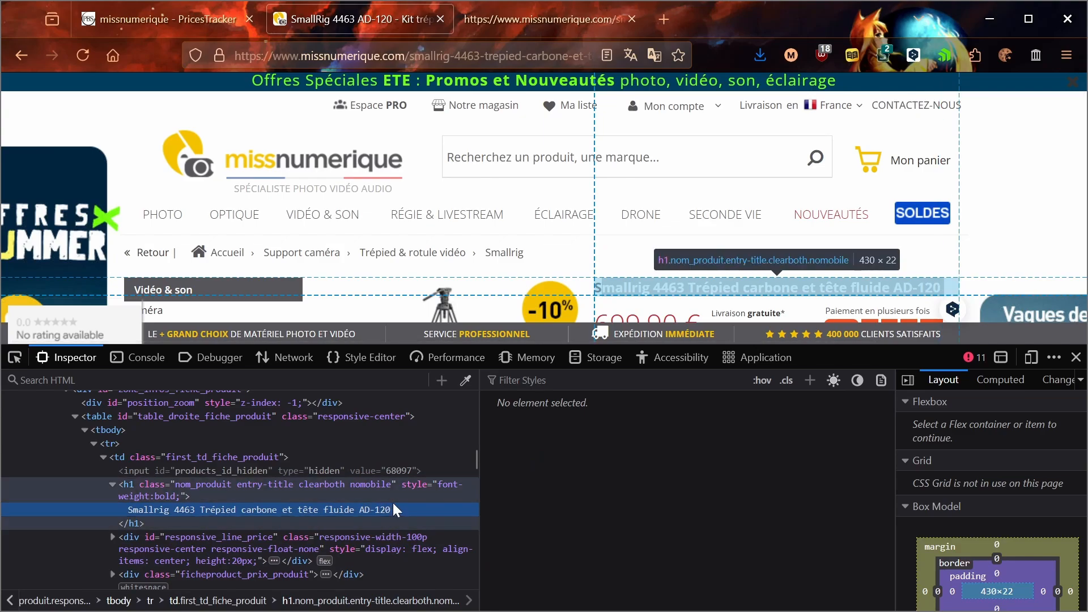
# Step: Return to the competitor settings and examine the product name expression's (.+?) group and its number of the match to extract
pyautogui.hotkey('ctrl', 'pageup')
pyautogui.hotkey('shift', 'Right')
pyautogui.hotkey('shift', 'Right')
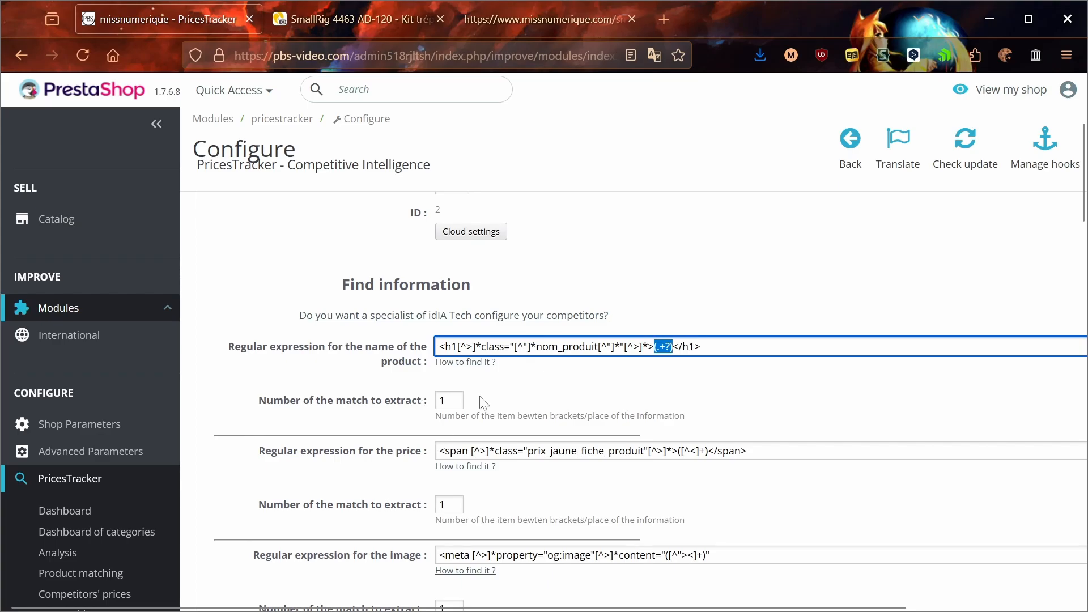
pyautogui.doubleClick(442, 400)
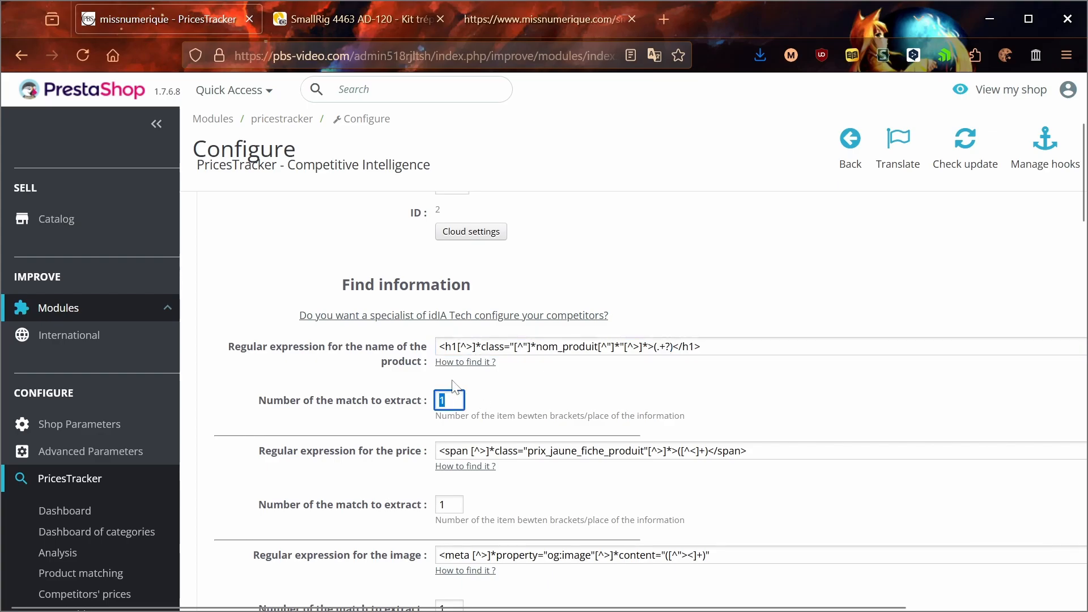
pyautogui.click(409, 430)
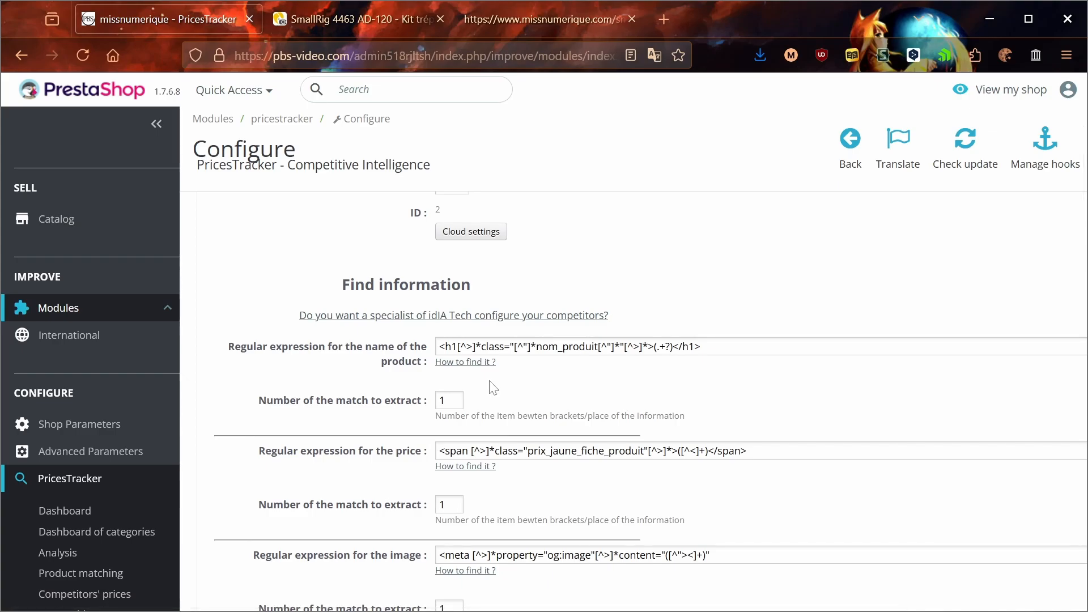
# Step: Open the help page for the product name expression, review the platform expressions table, and close the page
pyautogui.middleClick(479, 365)
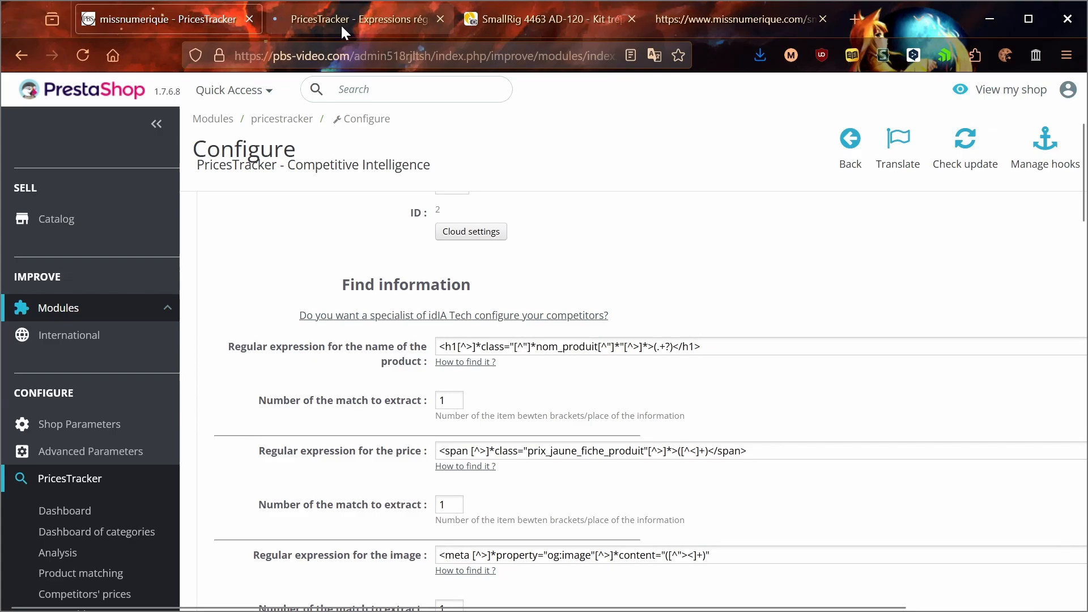
pyautogui.click(341, 24)
pyautogui.scroll(-12, 350, 304)
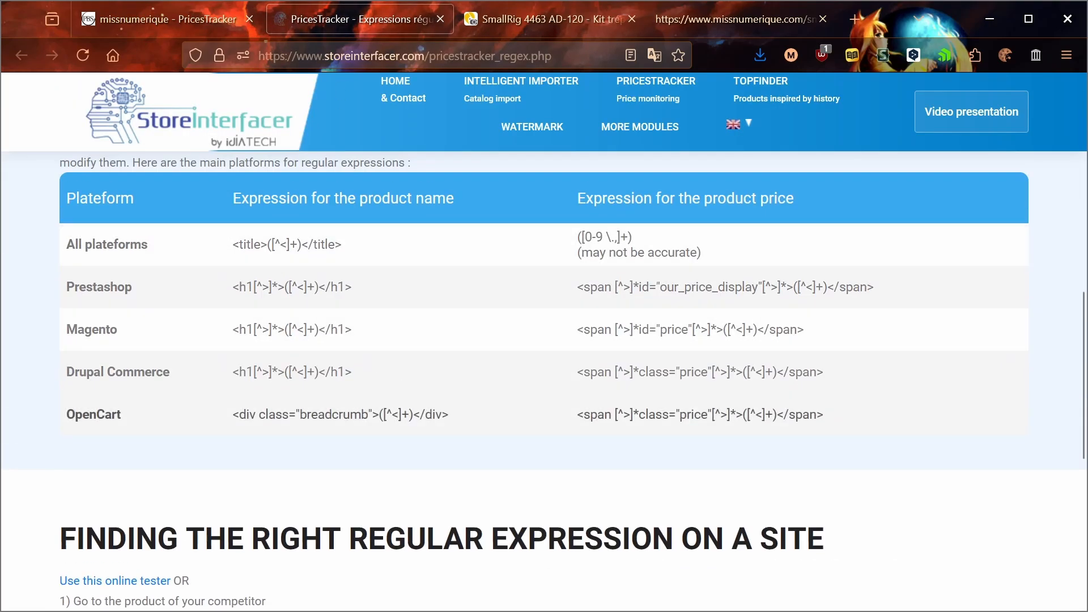
pyautogui.click(201, 15)
pyautogui.middleClick(338, 19)
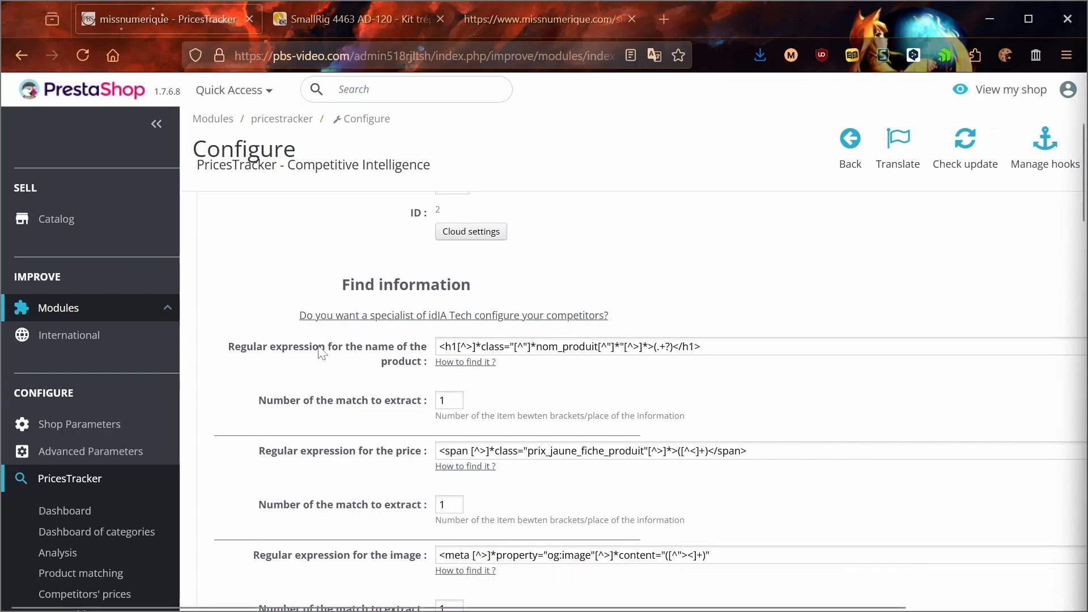
# Step: Examine the regular expressions for the product name, price, image and reference in the competitor's Find information section
pyautogui.moveTo(338, 347); pyautogui.dragTo(412, 352)
pyautogui.moveTo(367, 451); pyautogui.dragTo(436, 454)
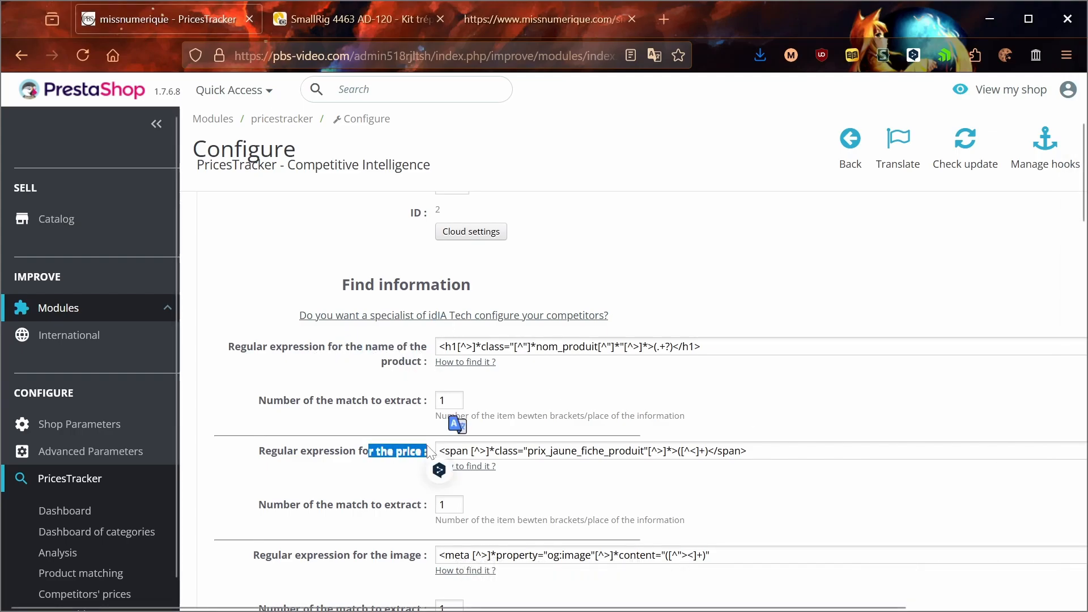
pyautogui.click(329, 468)
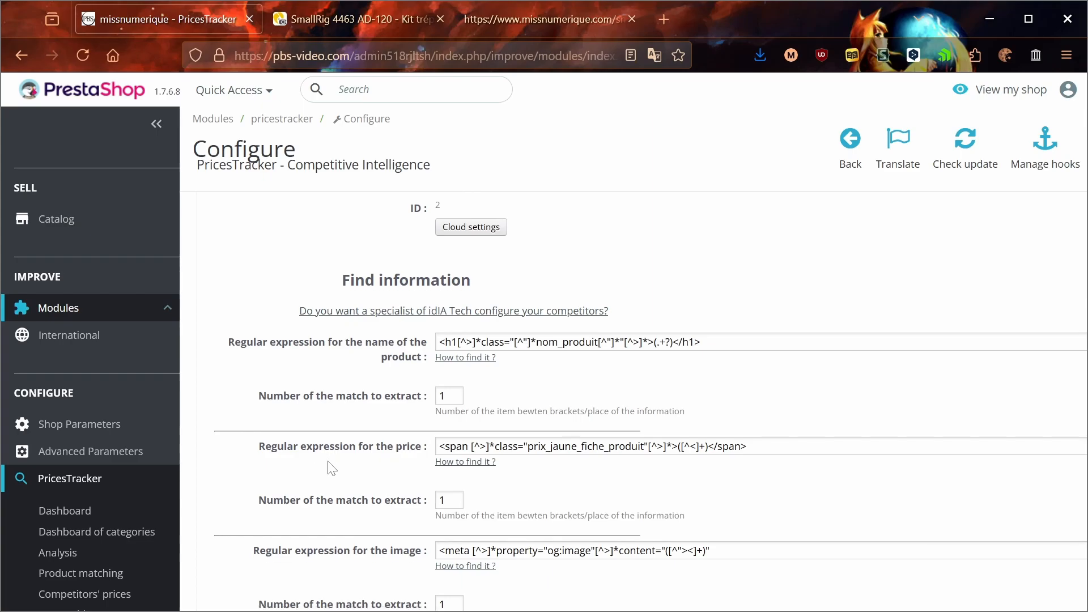
pyautogui.scroll(-3, 332, 468)
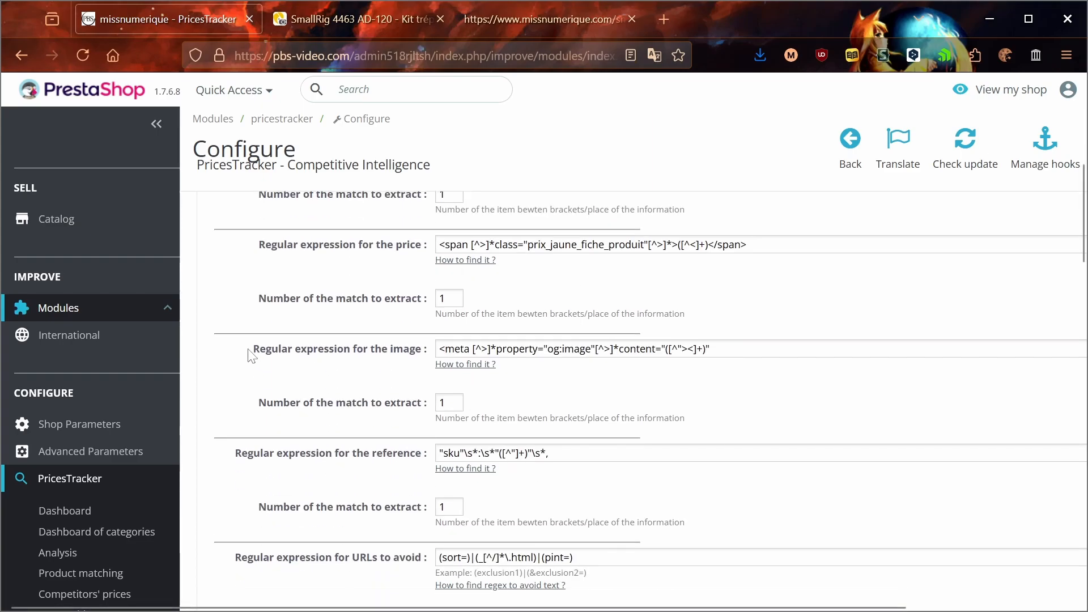
pyautogui.moveTo(252, 355); pyautogui.dragTo(706, 533)
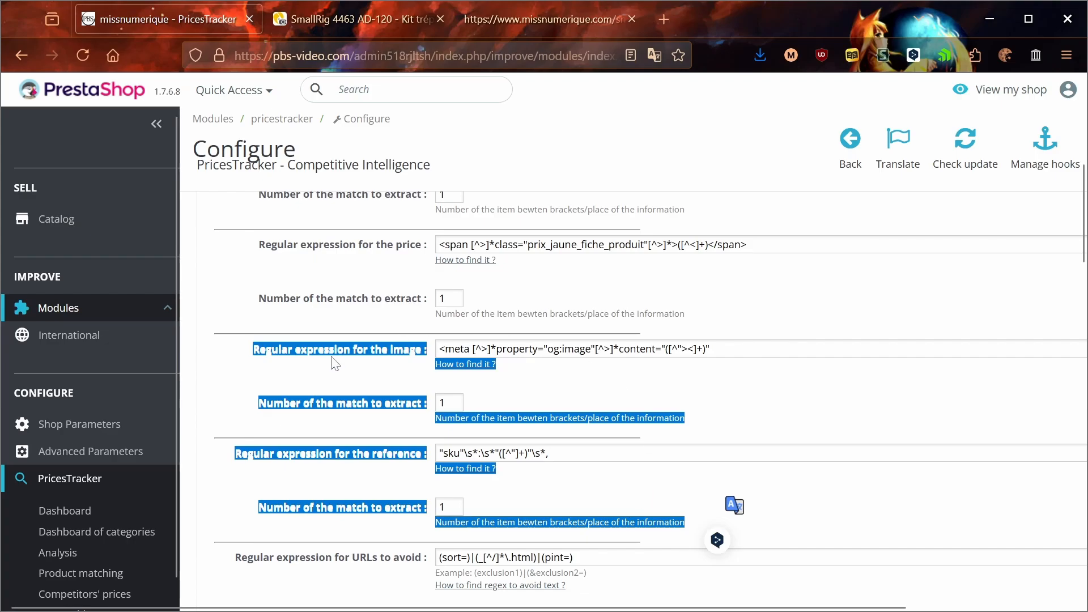
pyautogui.click(307, 385)
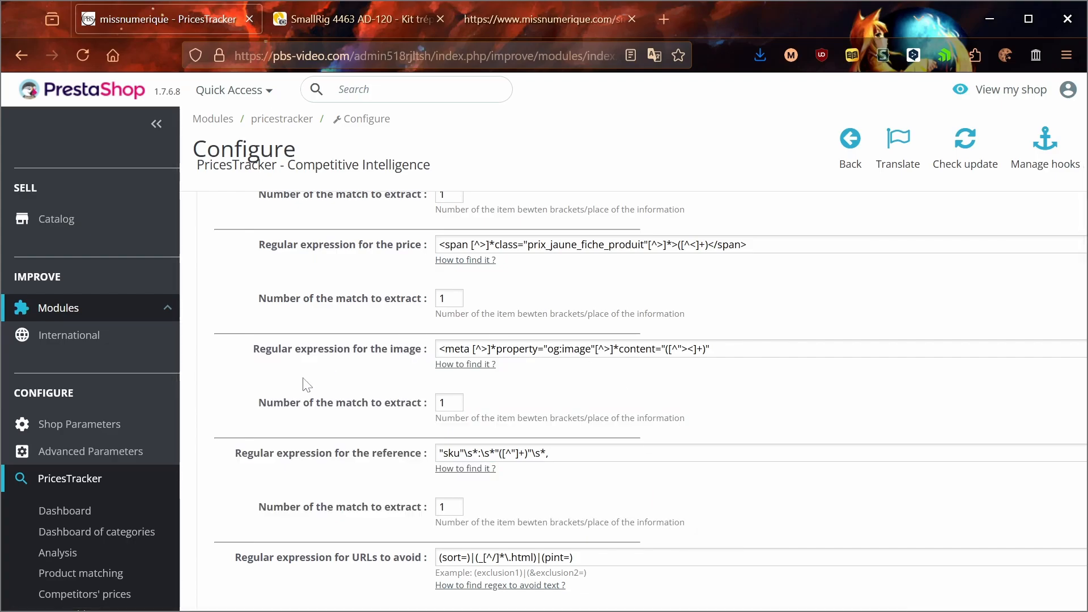
# Step: Open the Product matching page in a separate browser tab and examine the reference of the 14-30 mm T2.8 BLK product
pyautogui.middleClick(94, 576)
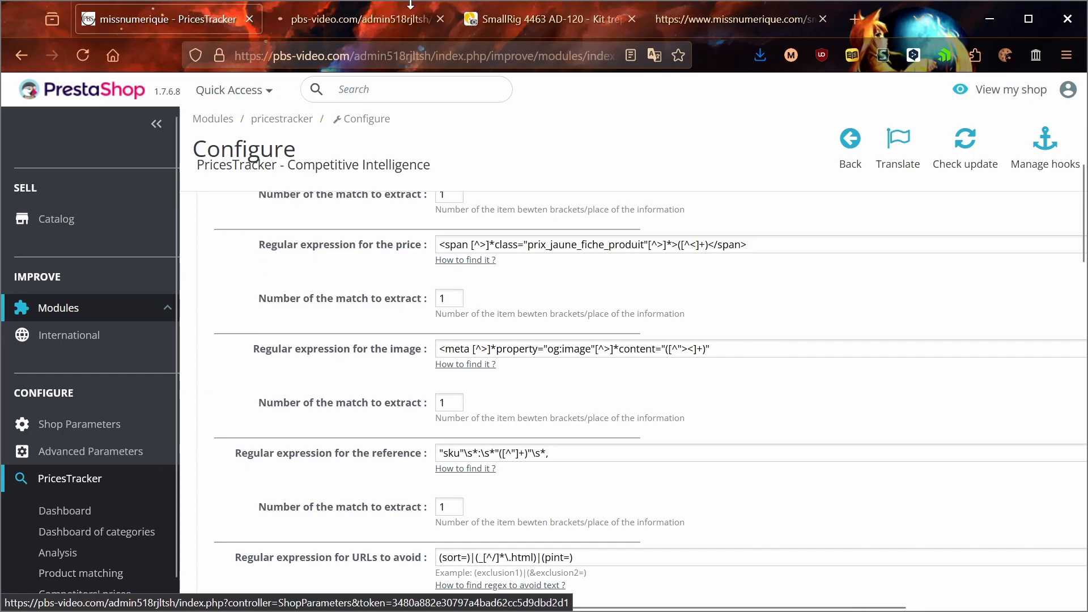
pyautogui.click(389, 11)
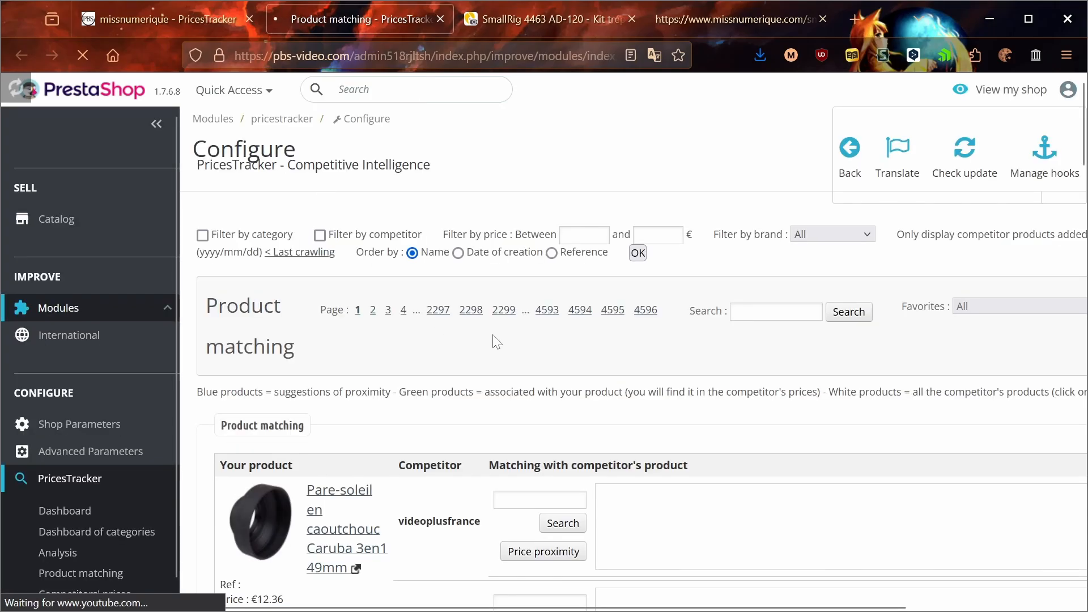
pyautogui.scroll(-4, 497, 342)
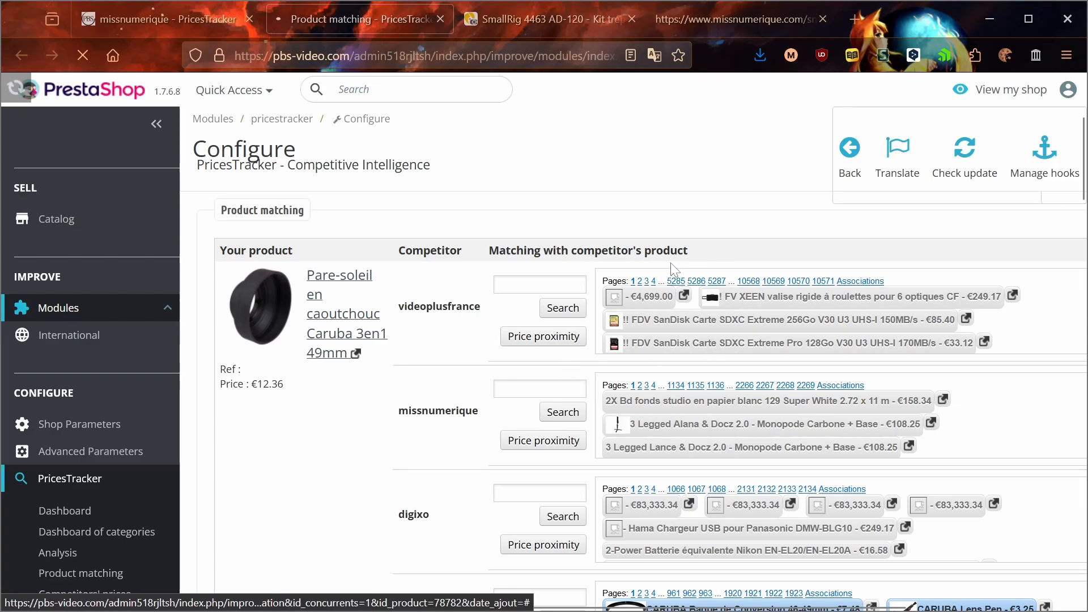
pyautogui.moveTo(307, 335); pyautogui.dragTo(388, 336)
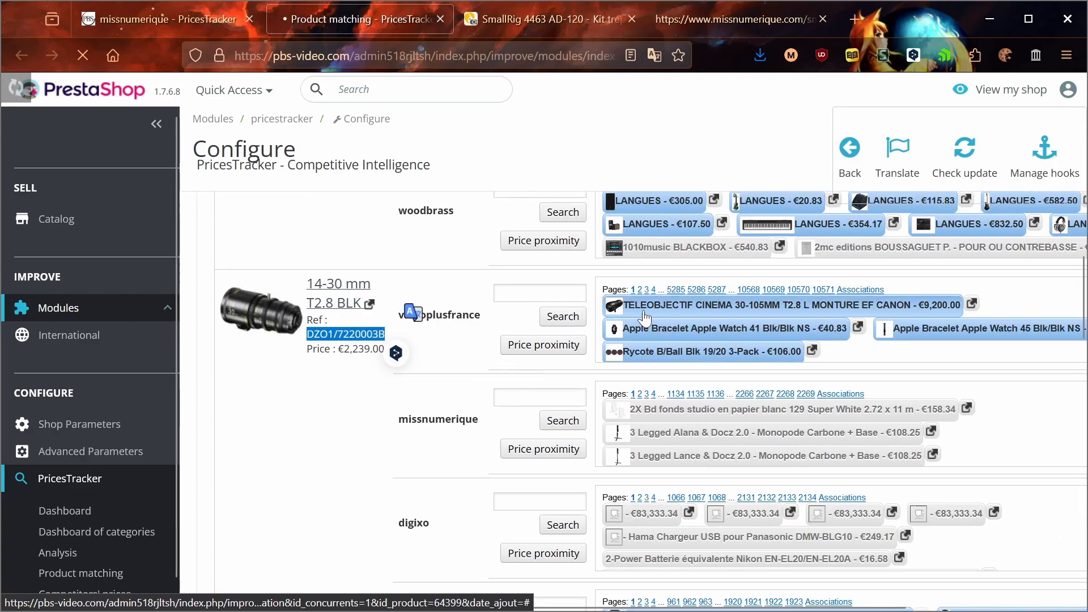
pyautogui.click(338, 411)
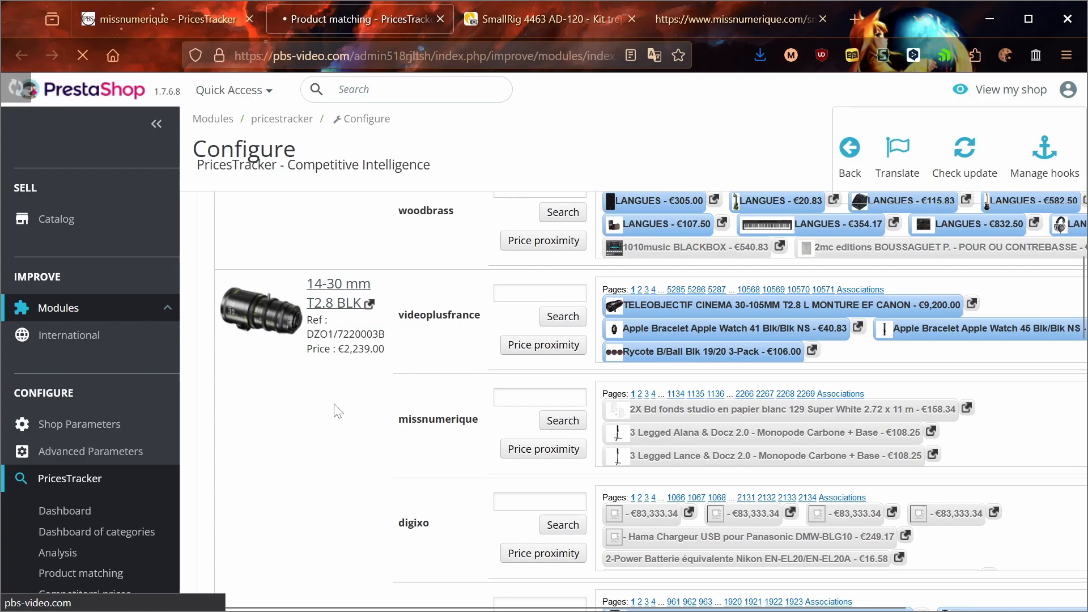
# Step: Return to the missnumerique competitor settings and examine the regular expression for URLs to avoid
pyautogui.click(159, 9)
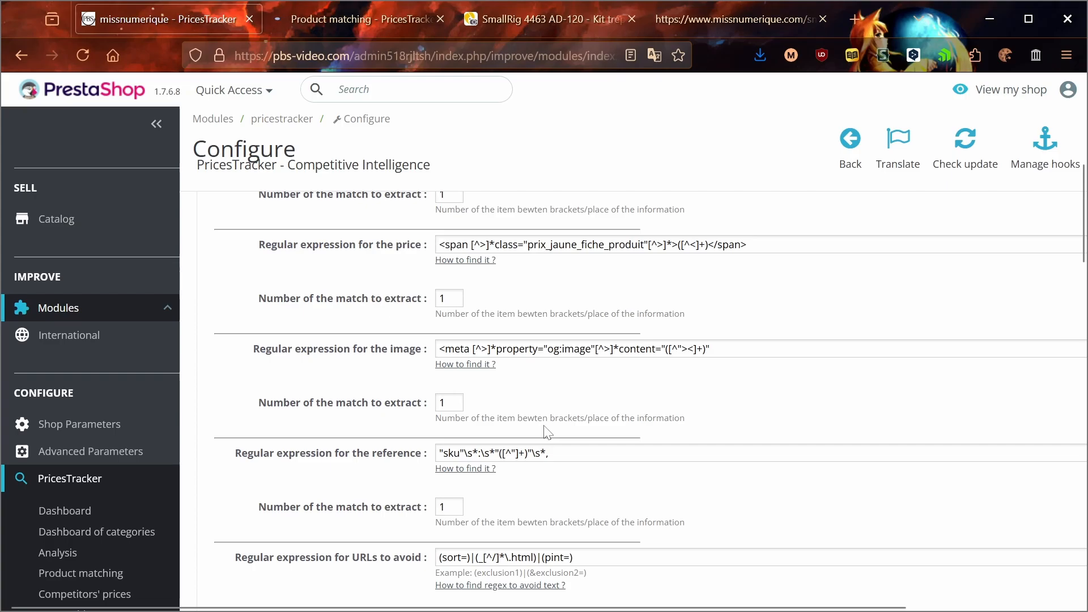
pyautogui.scroll(-3, 544, 433)
pyautogui.moveTo(573, 352); pyautogui.dragTo(413, 354)
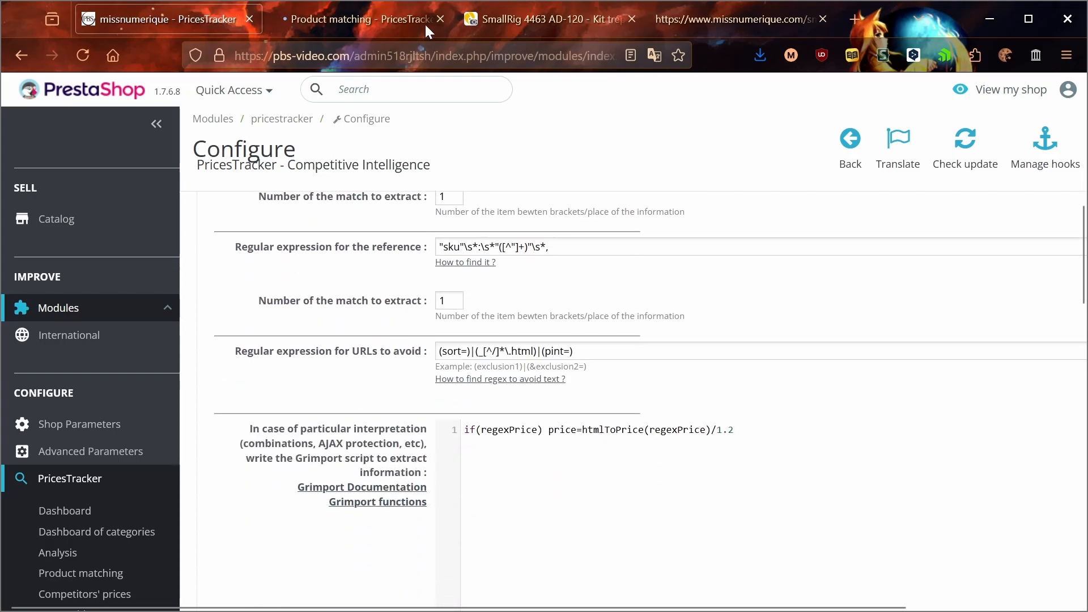
# Step: On the missnumerique site, close the page inspector and open the Disque dur SSD category under Vidéo & Son
pyautogui.click(510, 19)
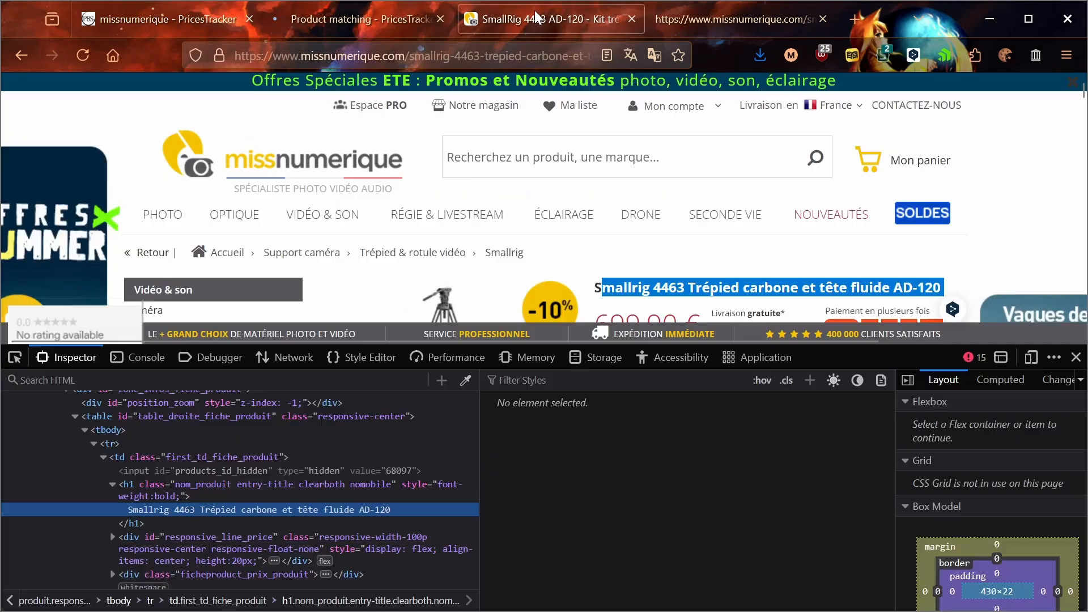
pyautogui.click(1076, 357)
pyautogui.click(245, 218)
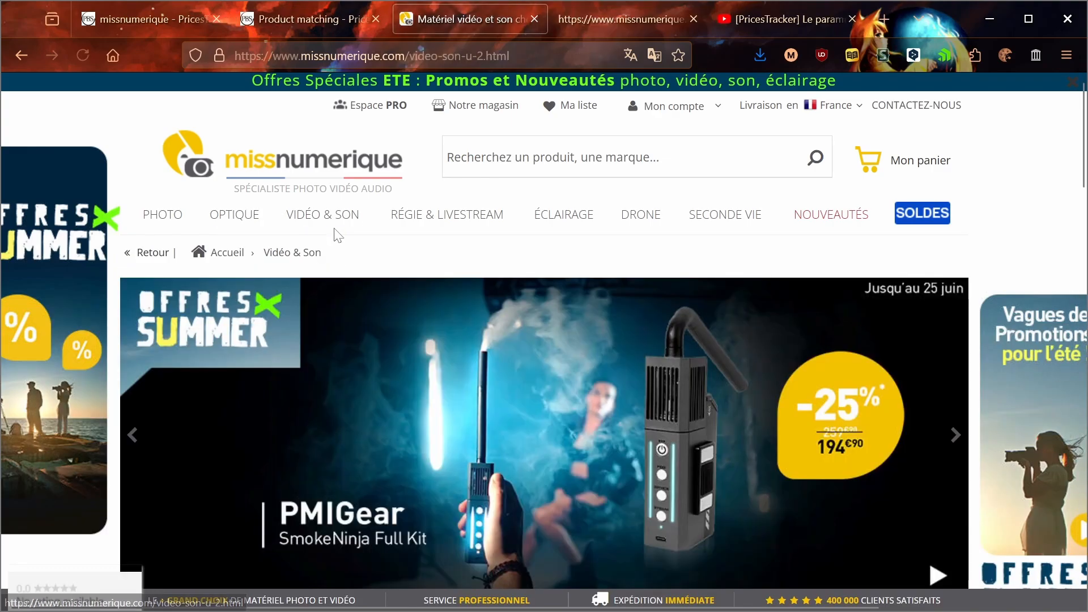
pyautogui.moveTo(317, 221)
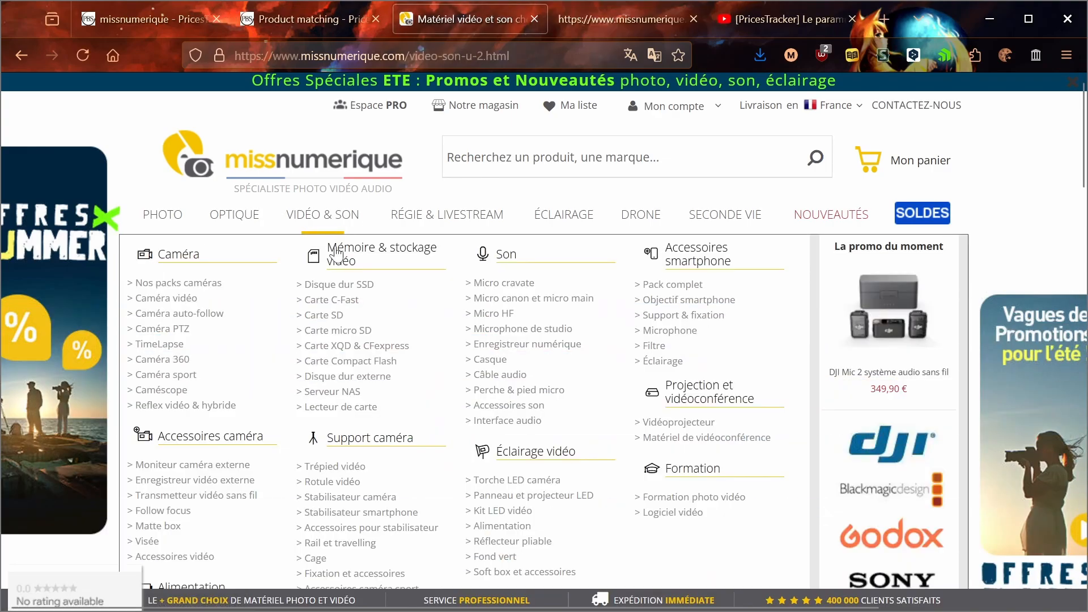
pyautogui.click(357, 286)
# Step: Sort the SSD list by price and examine the sort parameter in the page address
pyautogui.scroll(-5, 413, 304)
pyautogui.scroll(3, 429, 257)
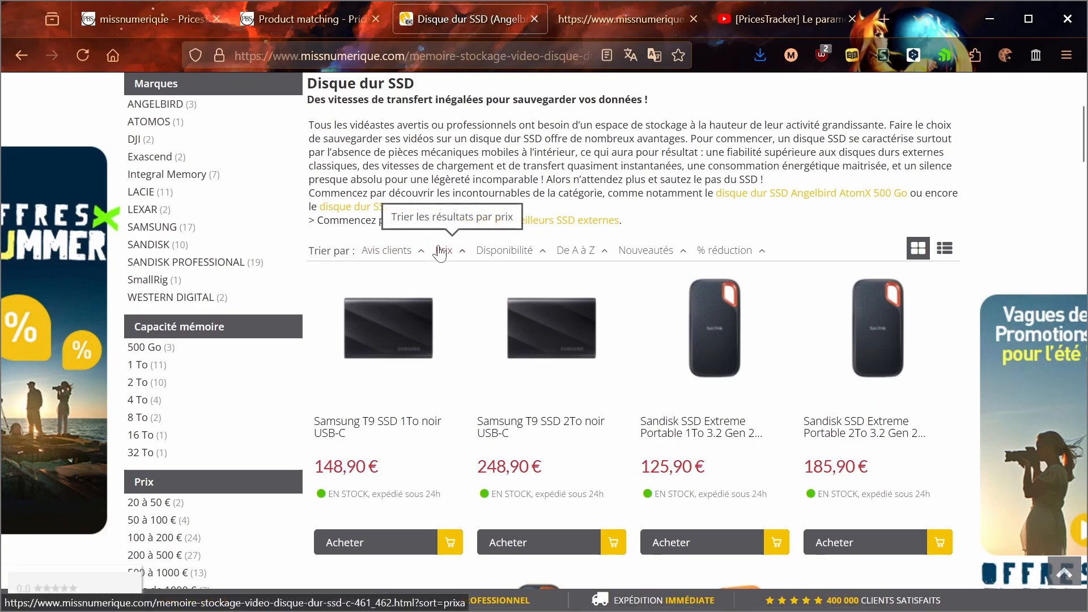
pyautogui.click(431, 252)
pyautogui.hotkey('ctrl', 'l')
pyautogui.moveTo(526, 55); pyautogui.dragTo(598, 49)
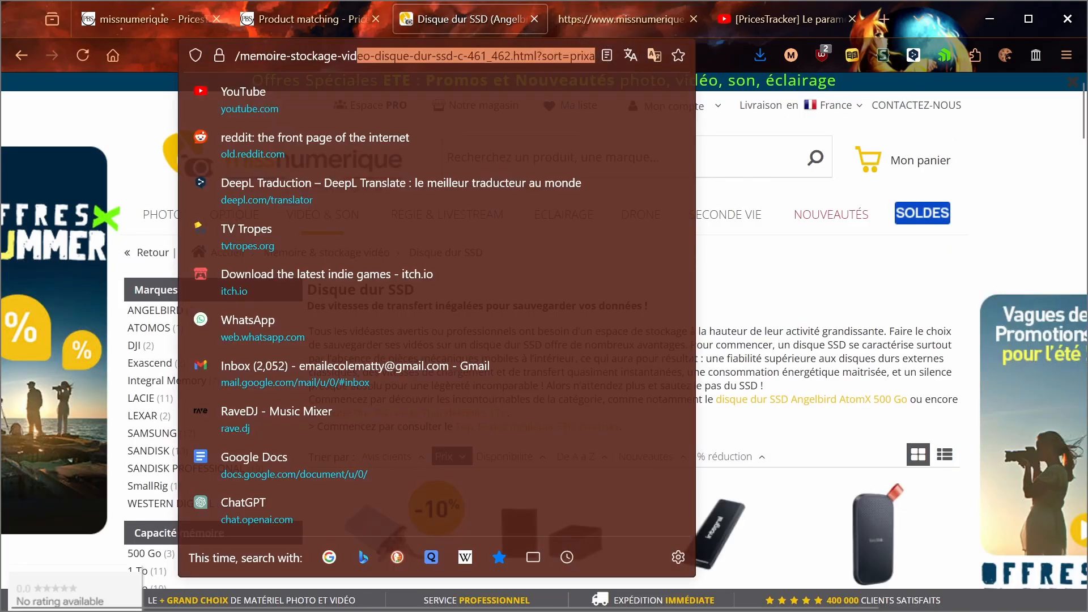
pyautogui.moveTo(857, 331); pyautogui.dragTo(853, 346)
# Step: Sort the SSD list by % réduction, examine the sort parameter in the page address, and look through the listed products
pyautogui.click(728, 456)
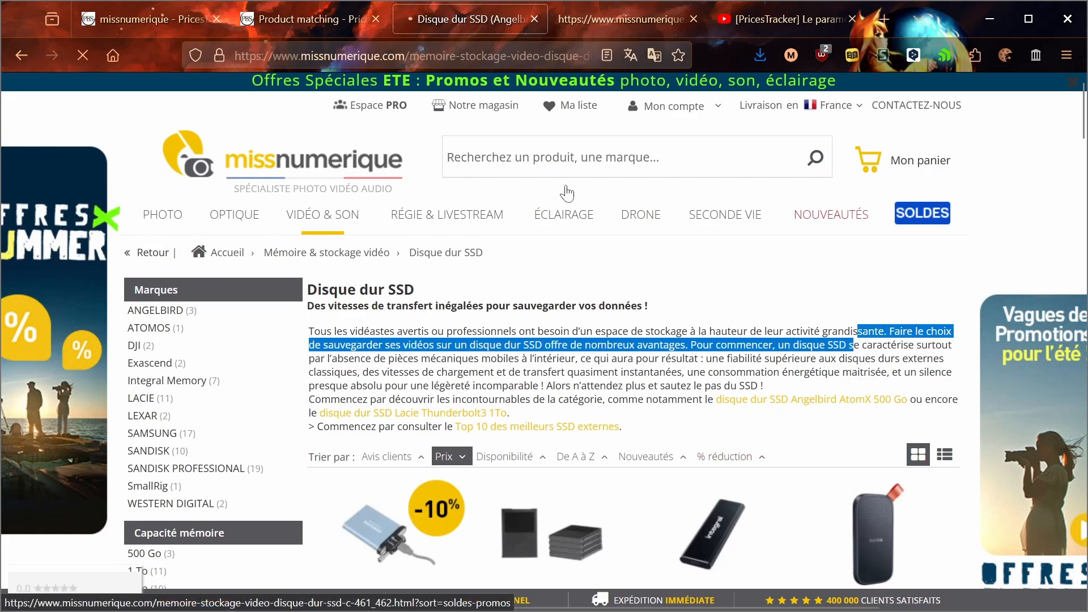
pyautogui.click(511, 56)
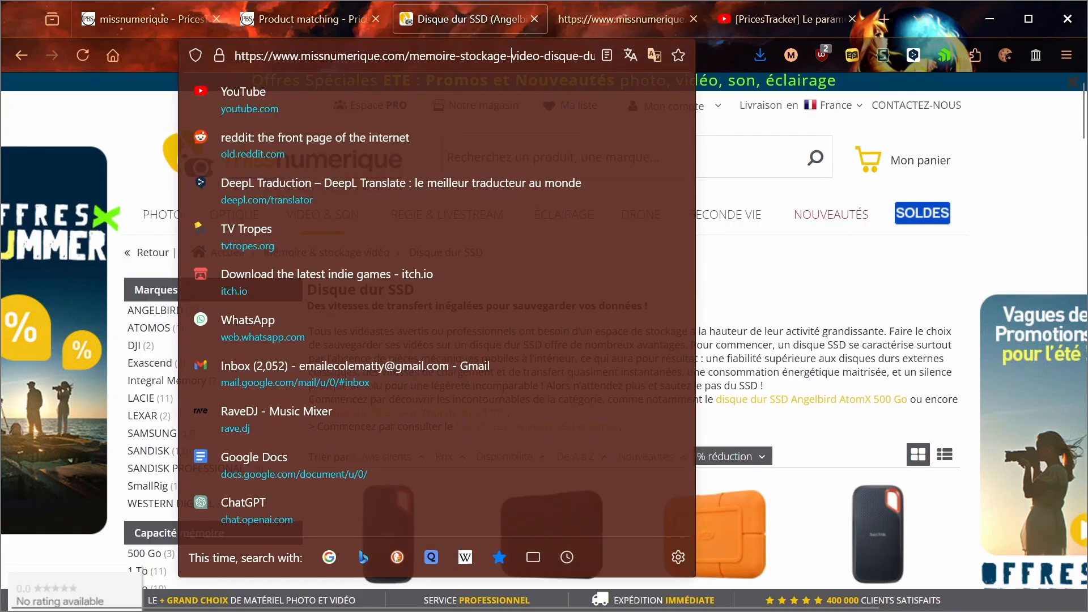
pyautogui.moveTo(512, 56); pyautogui.dragTo(595, 56)
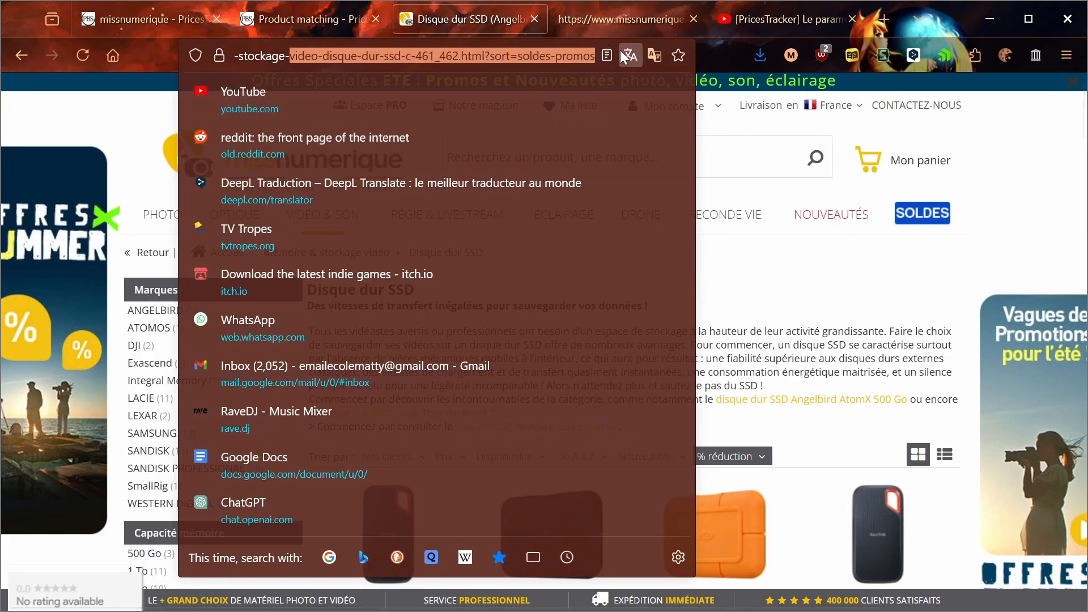
pyautogui.click(782, 316)
pyautogui.scroll(-15, 495, 317)
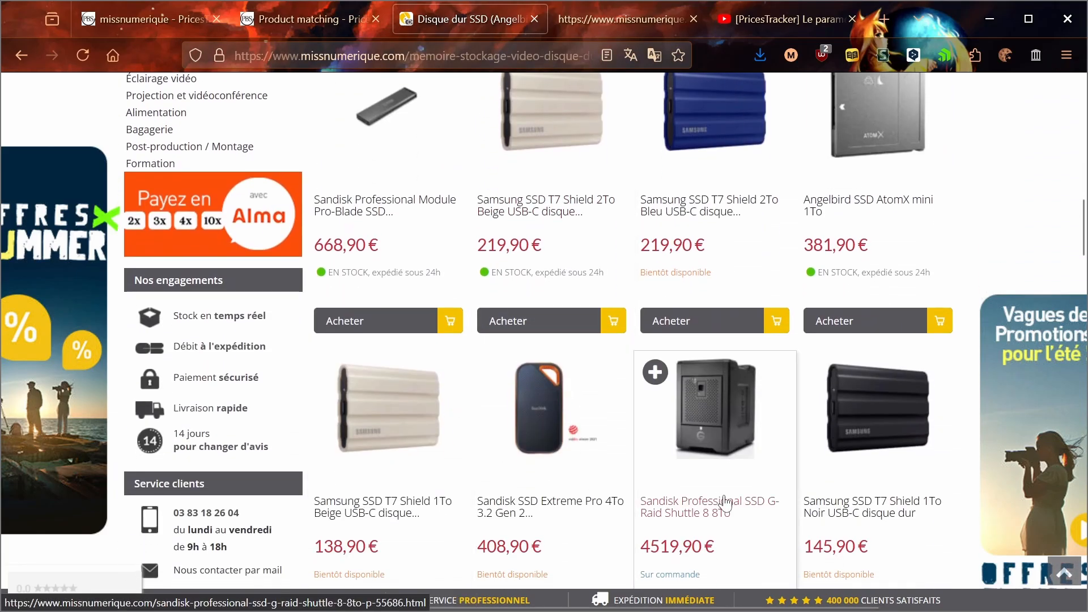
pyautogui.scroll(-5, 495, 318)
pyautogui.scroll(20, 495, 318)
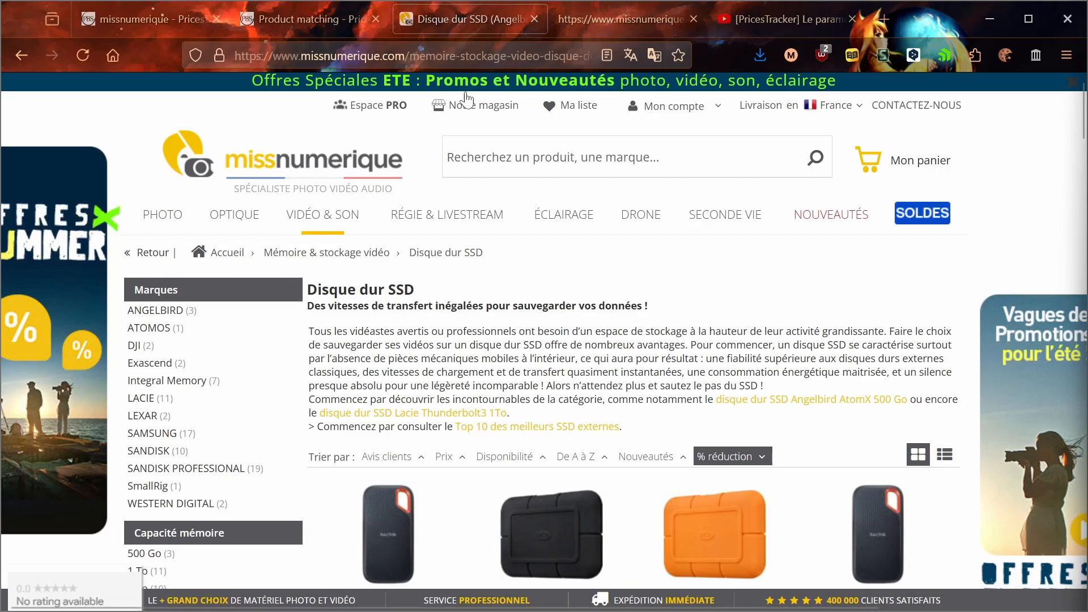
# Step: Return to the competitor settings, consult the help on regexes for avoiding text, and examine the expression for URLs to avoid
pyautogui.click(160, 17)
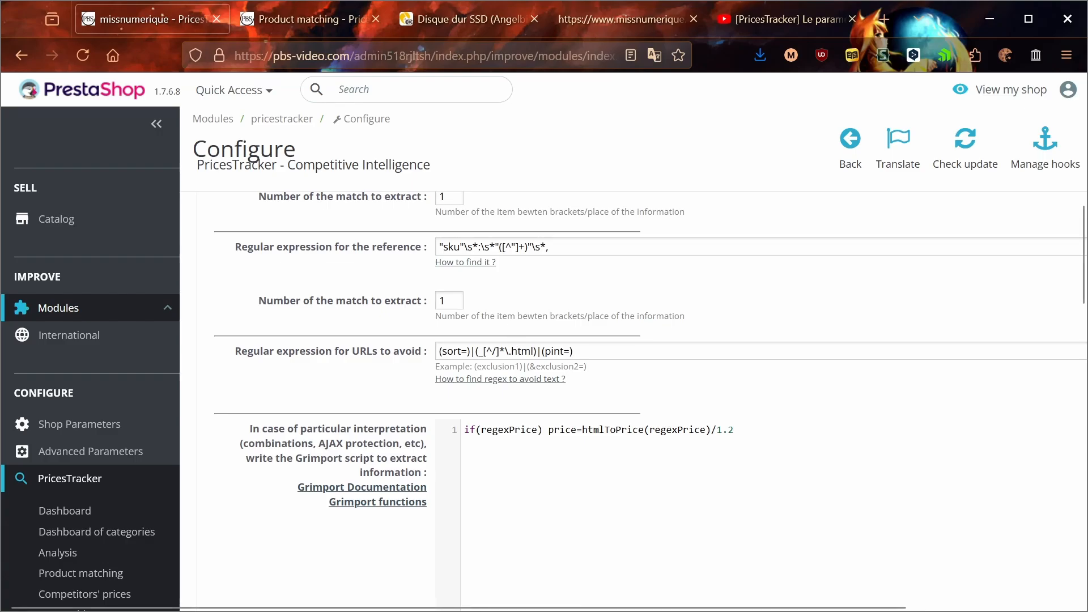
pyautogui.moveTo(573, 352); pyautogui.dragTo(440, 352)
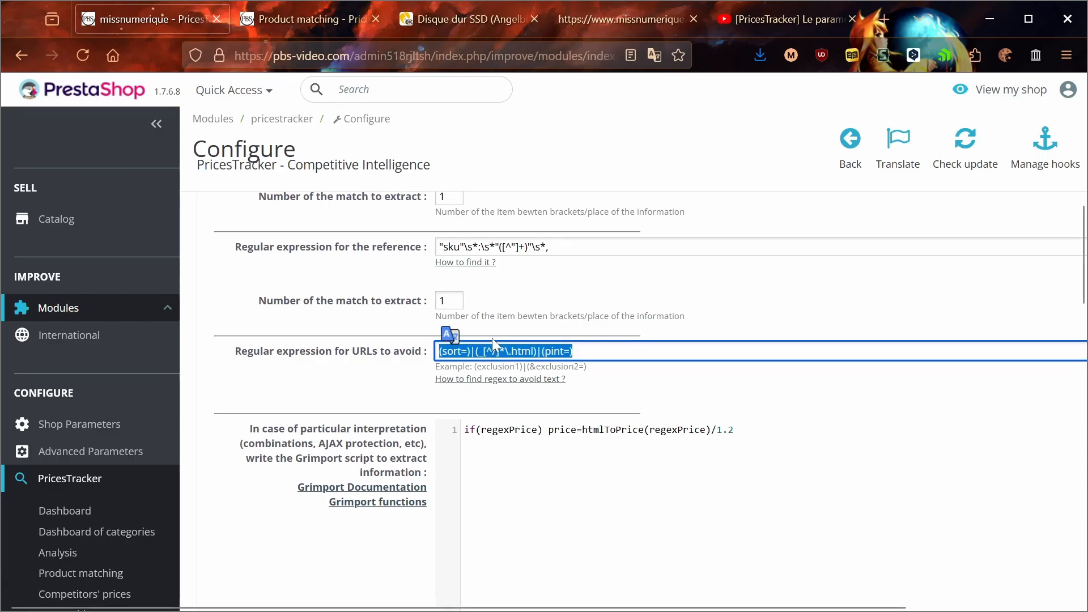
pyautogui.middleClick(531, 380)
pyautogui.click(322, 19)
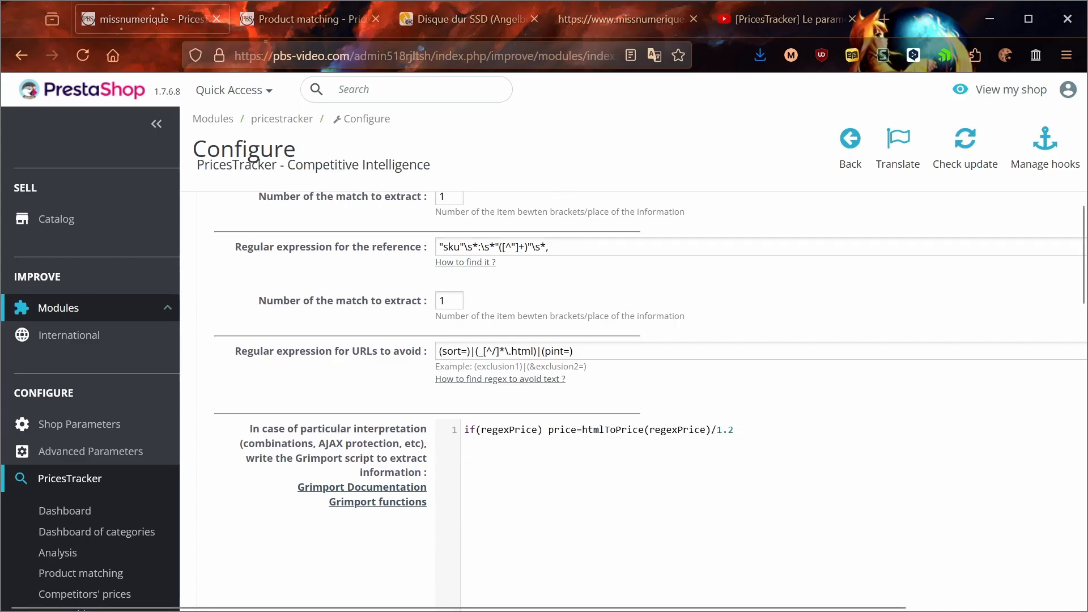
pyautogui.moveTo(589, 353); pyautogui.dragTo(407, 363)
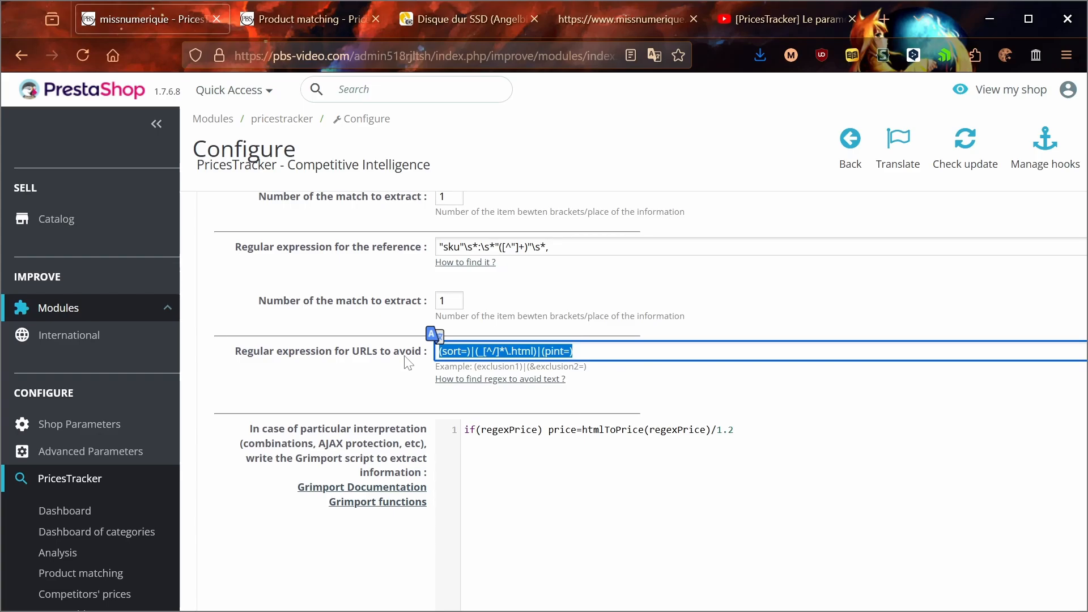
# Step: Open and close the Grimport documentation, and examine the Grimport script that divides the extracted price by 1.2
pyautogui.click(375, 486)
pyautogui.middleClick(301, 21)
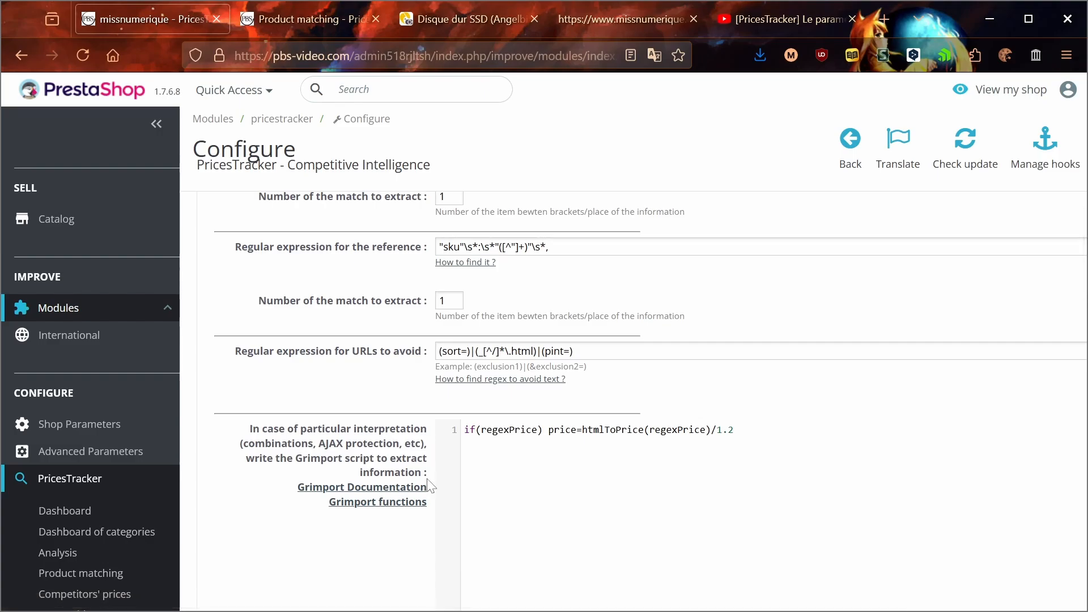
pyautogui.scroll(-3, 429, 487)
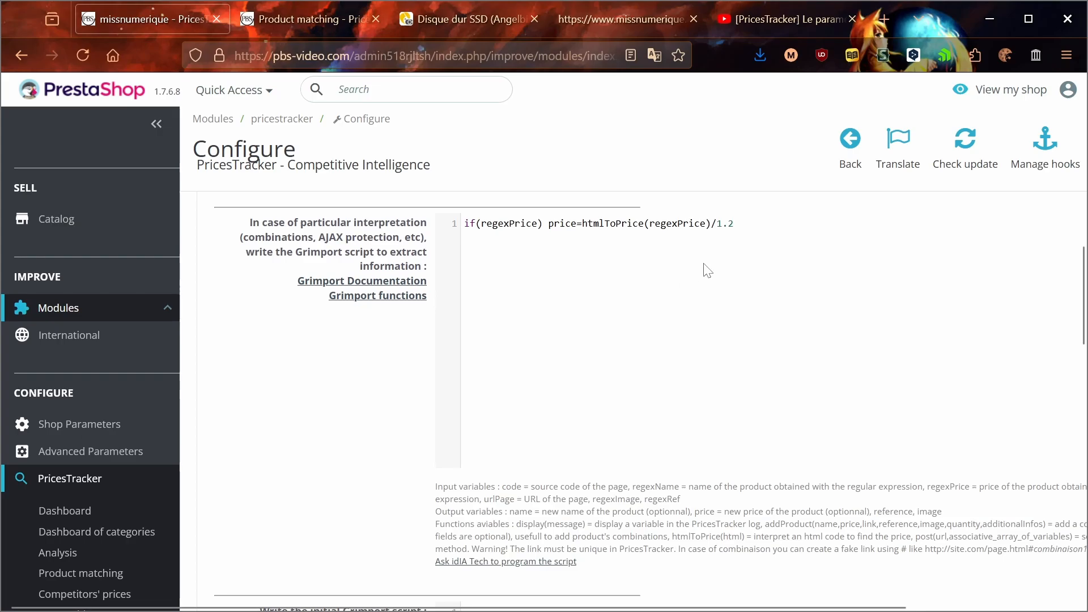
pyautogui.moveTo(737, 223); pyautogui.dragTo(448, 226)
# Step: Open the Windows Calculator
pyautogui.press('super')
pyautogui.write('calculatrice')
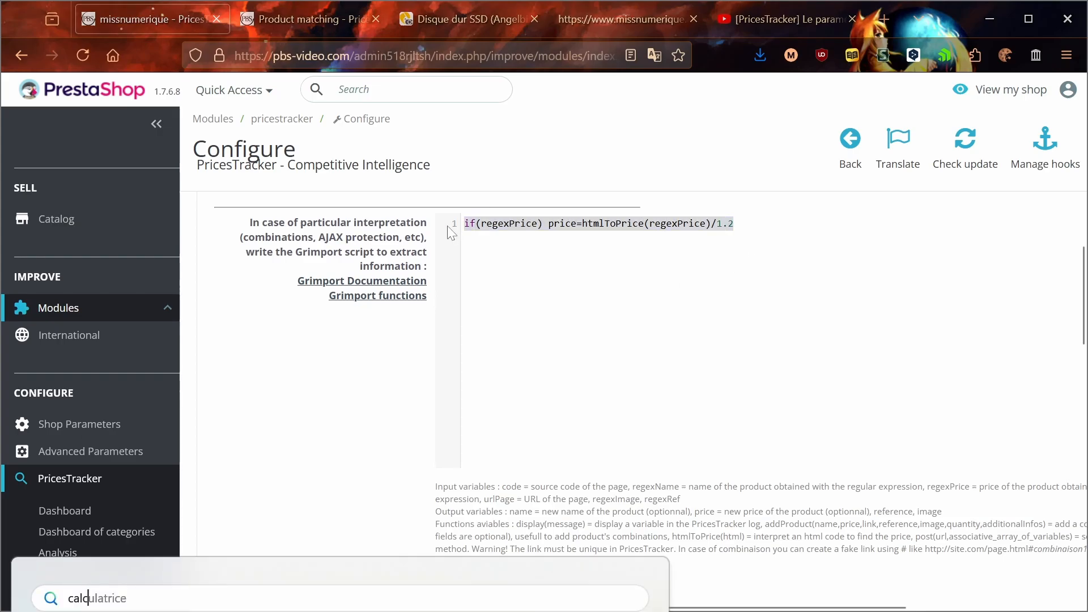
pyautogui.press('Return')
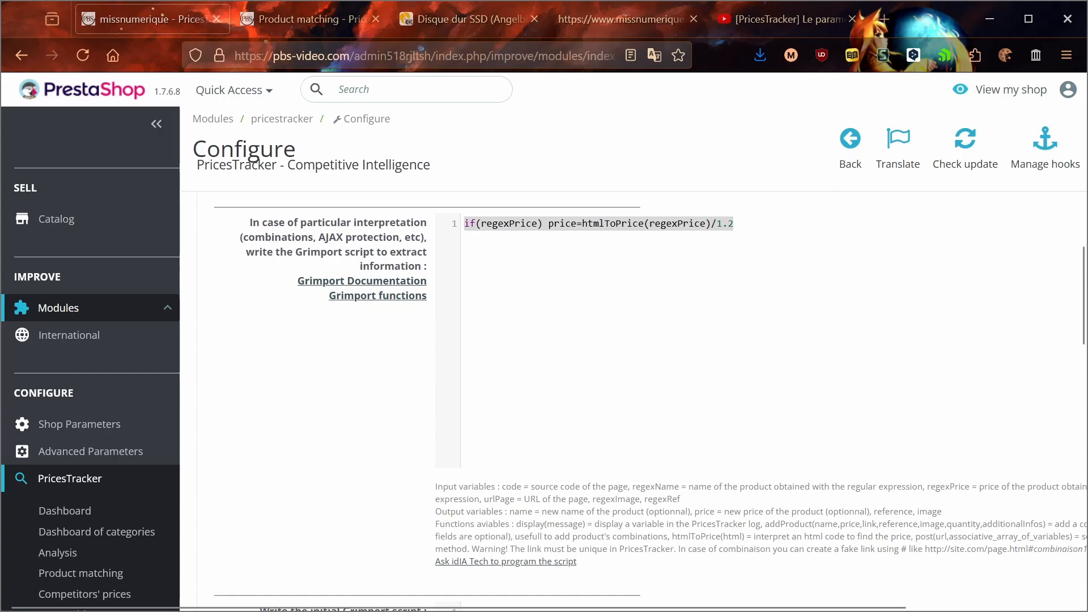
# Step: Return to the competitor settings and examine the final Grimport script with nettoyage_liens and removeProductsNotVisited()
pyautogui.scroll(-10, 751, 304)
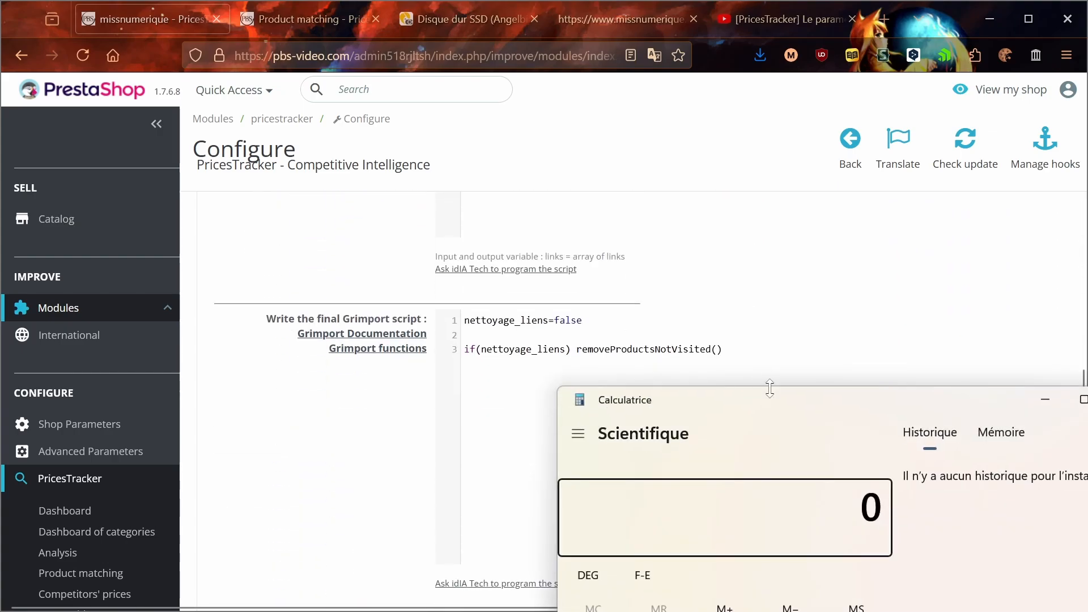
pyautogui.click(756, 369)
pyautogui.moveTo(723, 348); pyautogui.dragTo(466, 320)
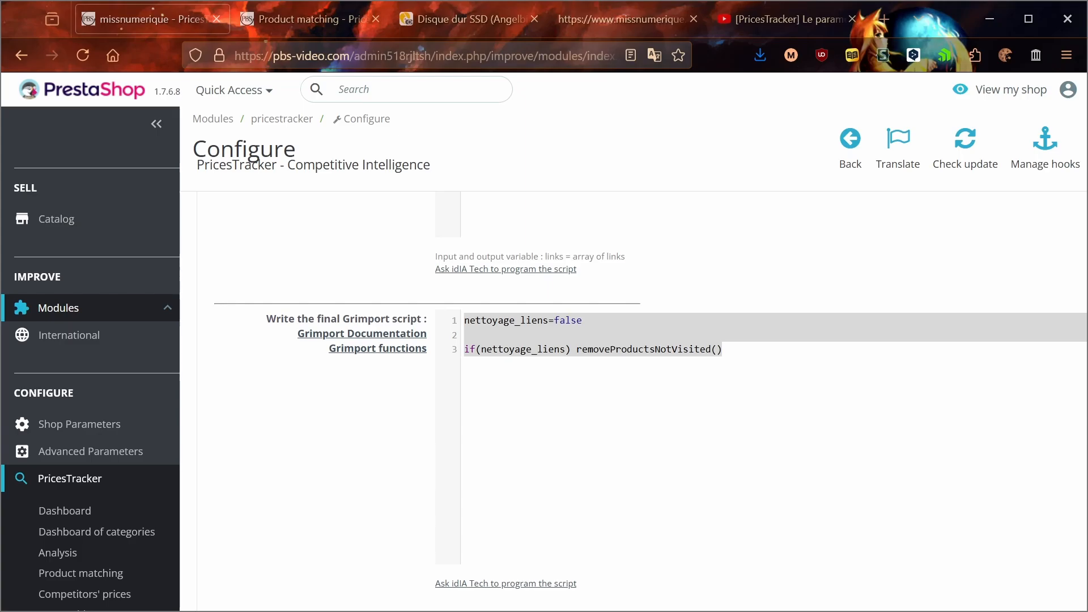
pyautogui.click(723, 368)
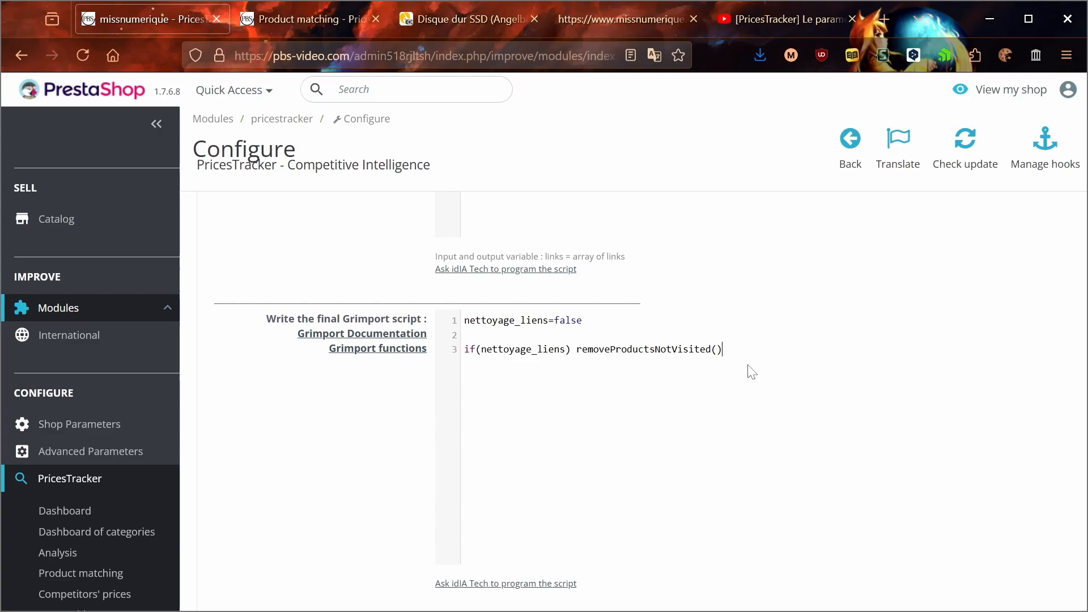
# Step: Open the Grimport documentation and Grimport functions pages in separate browser tabs and view both
pyautogui.middleClick(382, 340)
pyautogui.middleClick(376, 348)
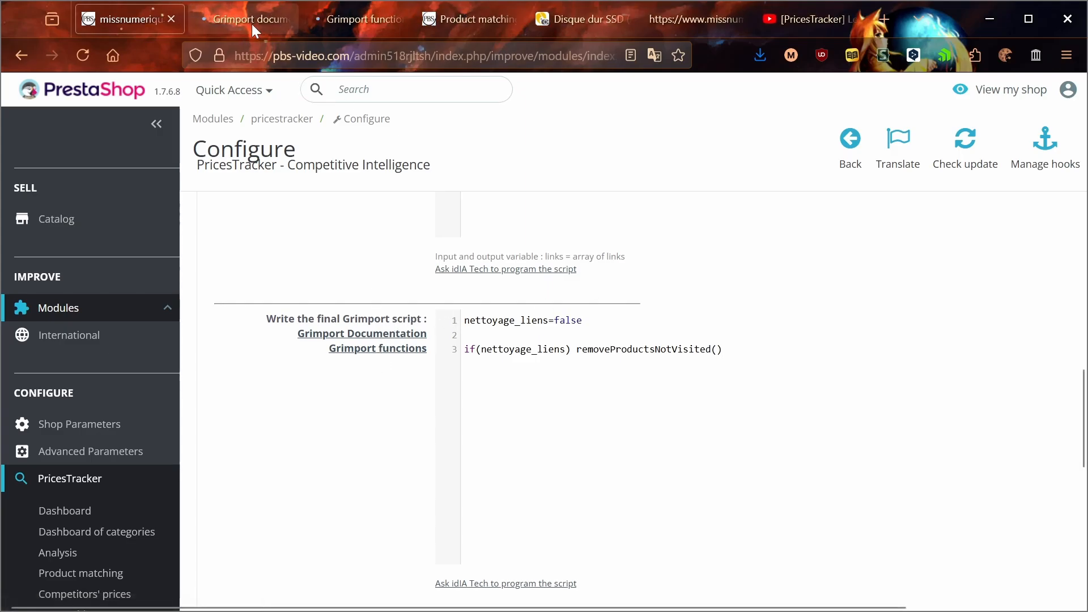
pyautogui.click(252, 24)
pyautogui.scroll(-7, 383, 330)
pyautogui.click(363, 22)
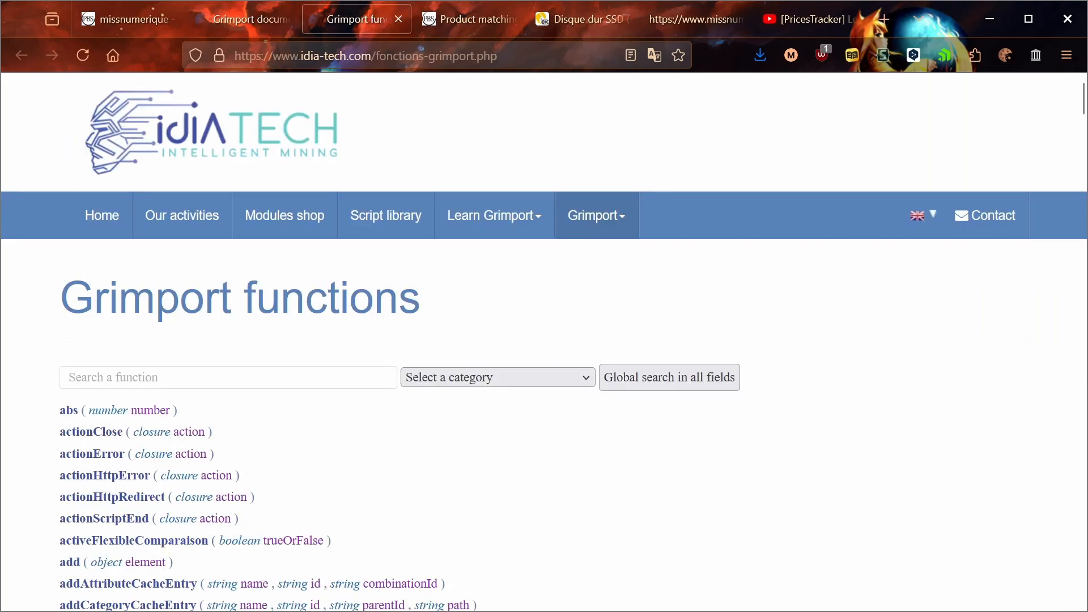
# Step: Skim the Grimport functions list and return to the competitor settings to examine the link for asking idIA Tech to program the script
pyautogui.scroll(-7, 340, 342)
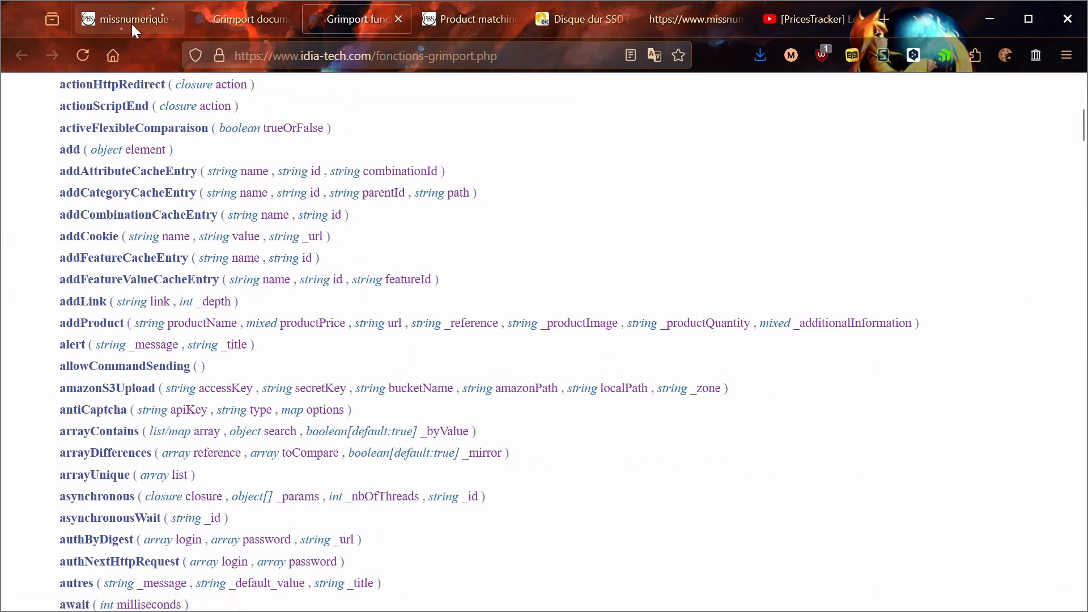
pyautogui.click(132, 24)
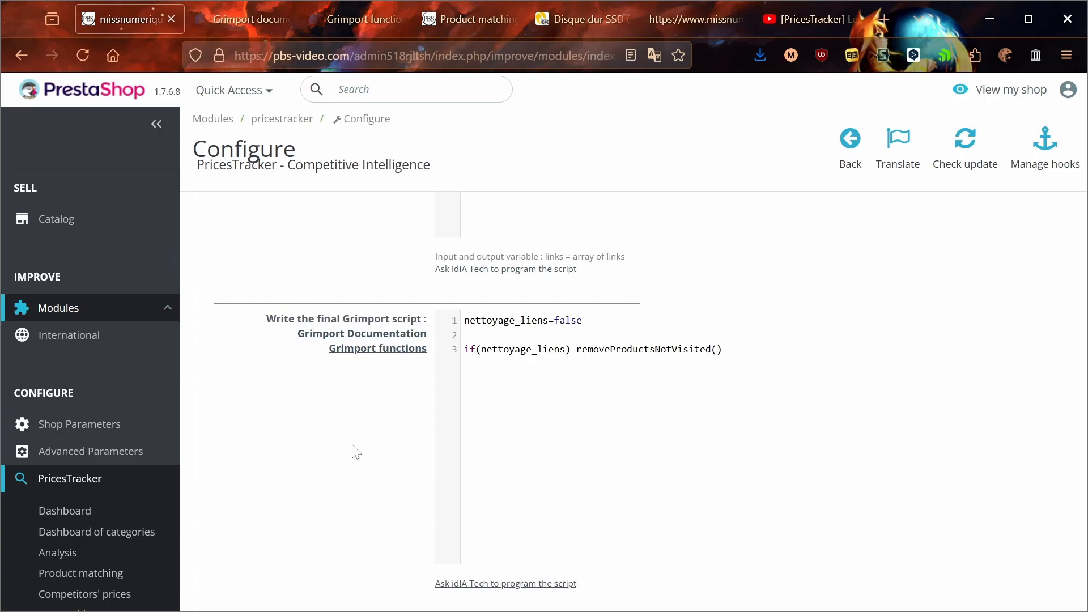
pyautogui.scroll(-4, 356, 452)
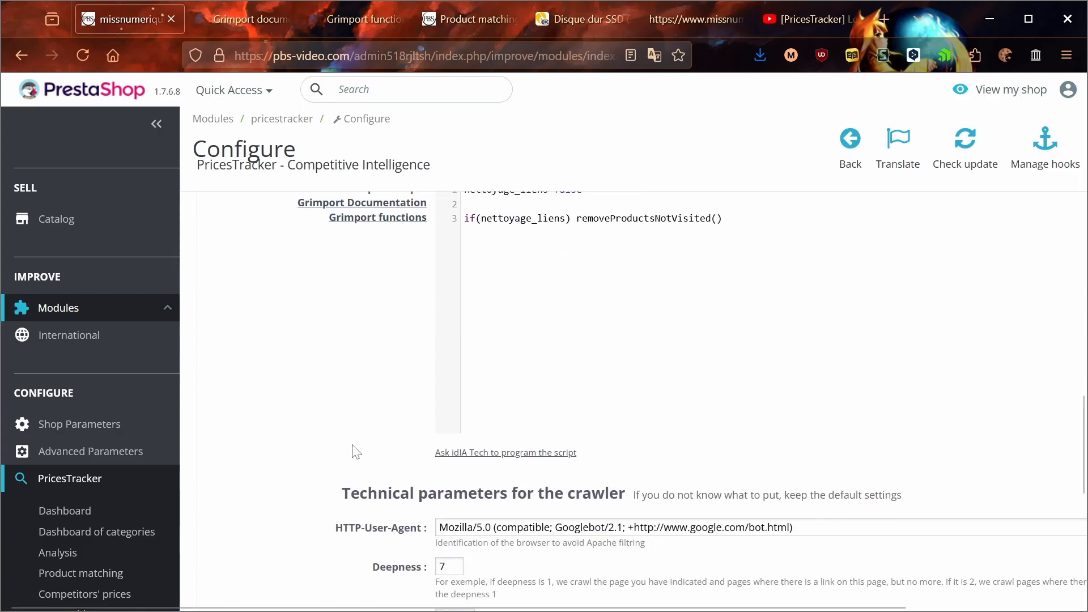
pyautogui.moveTo(404, 379); pyautogui.dragTo(584, 390)
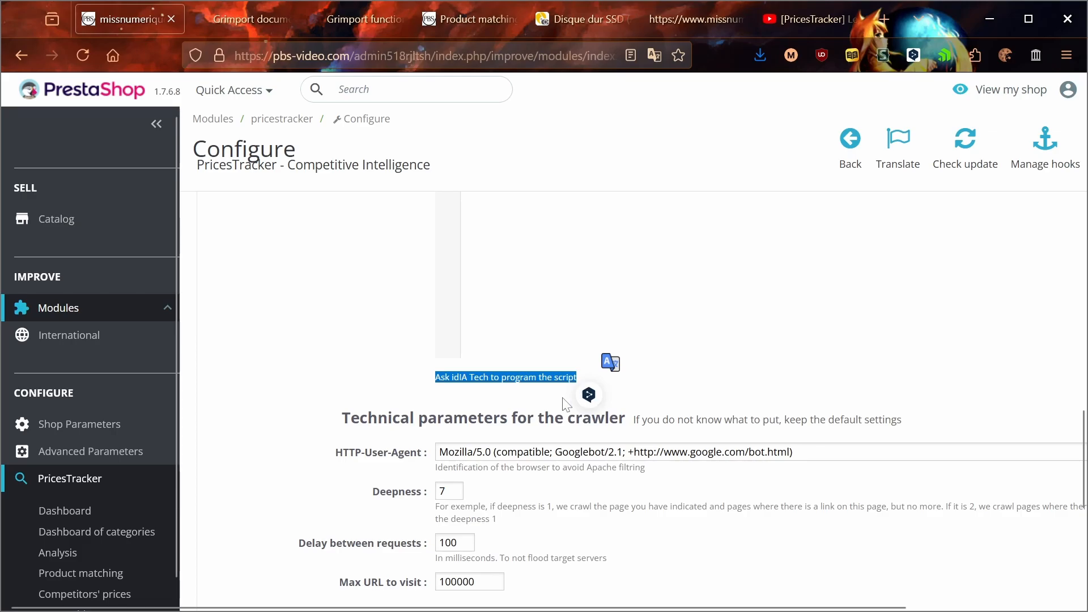
pyautogui.click(318, 431)
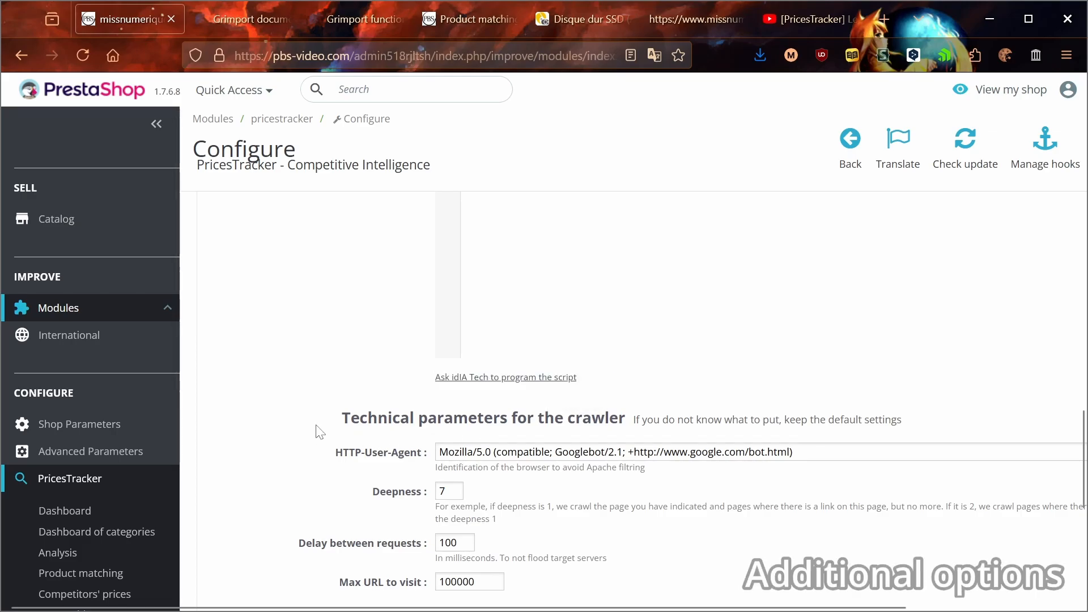
# Step: Examine the crawler's technical parameters, focusing on the HTTP-User-Agent and Deepness values
pyautogui.scroll(-3, 318, 430)
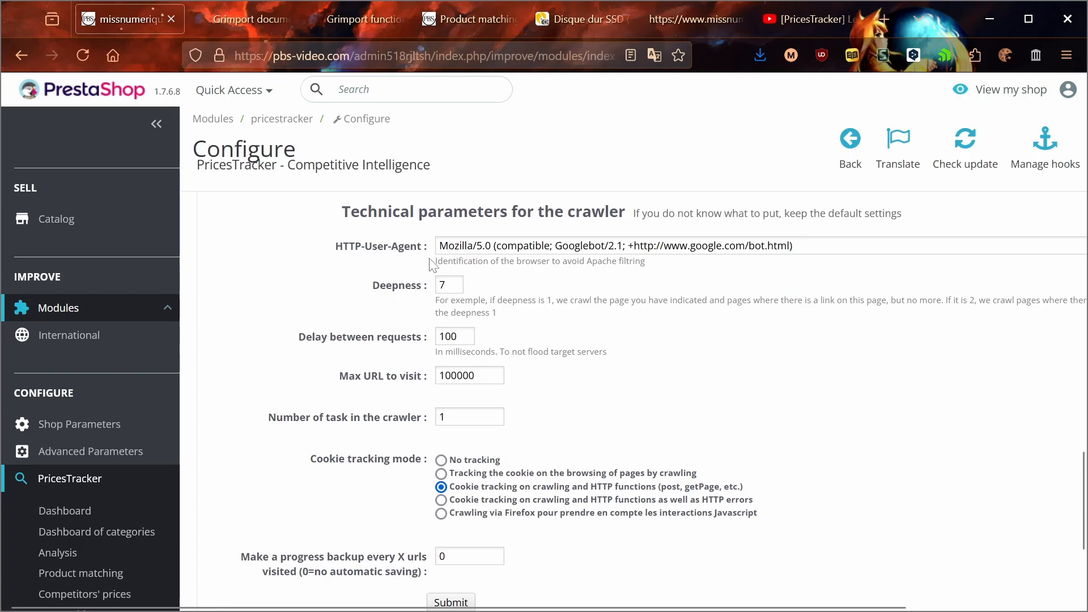
pyautogui.moveTo(437, 245); pyautogui.dragTo(796, 245)
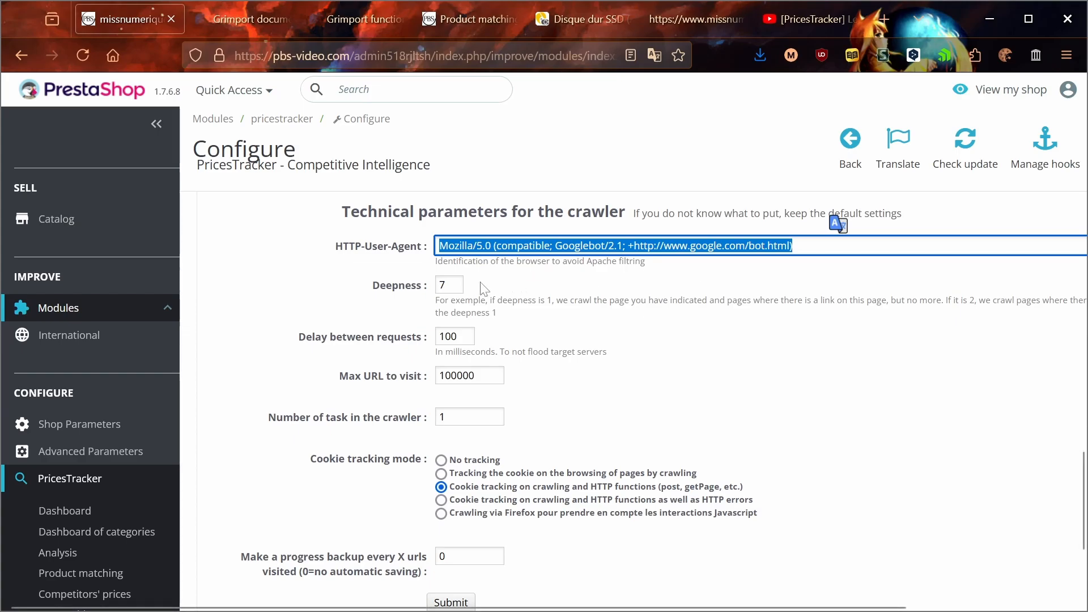
pyautogui.click(455, 286)
pyautogui.moveTo(452, 285); pyautogui.dragTo(431, 285)
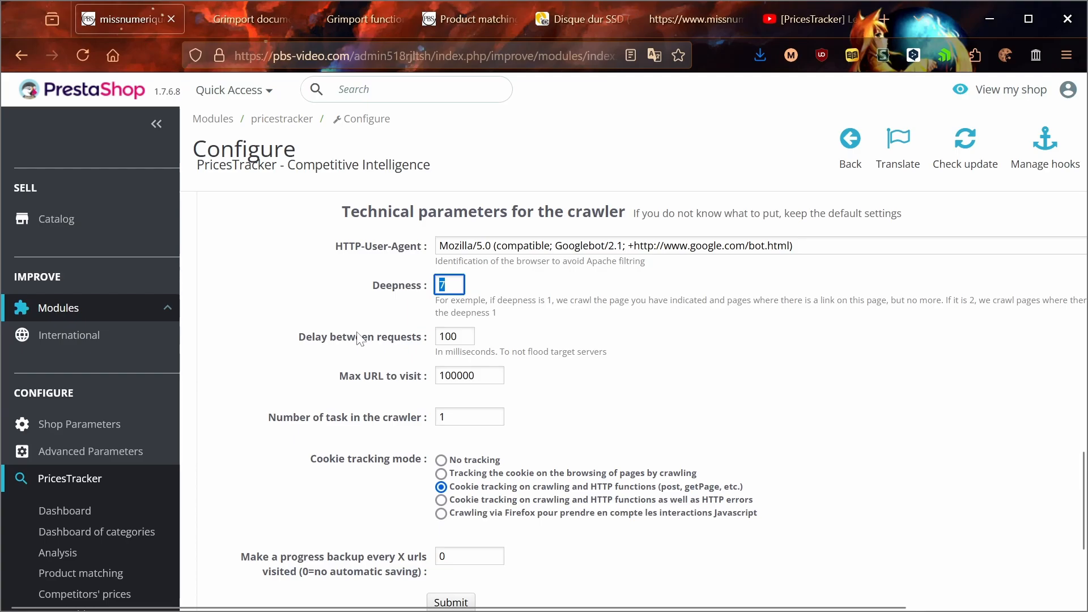
# Step: Go to the missnumerique home page and view the Panasonic Lumix S9 and Fujifilm X-T50 product pages in new tabs
pyautogui.click(364, 20)
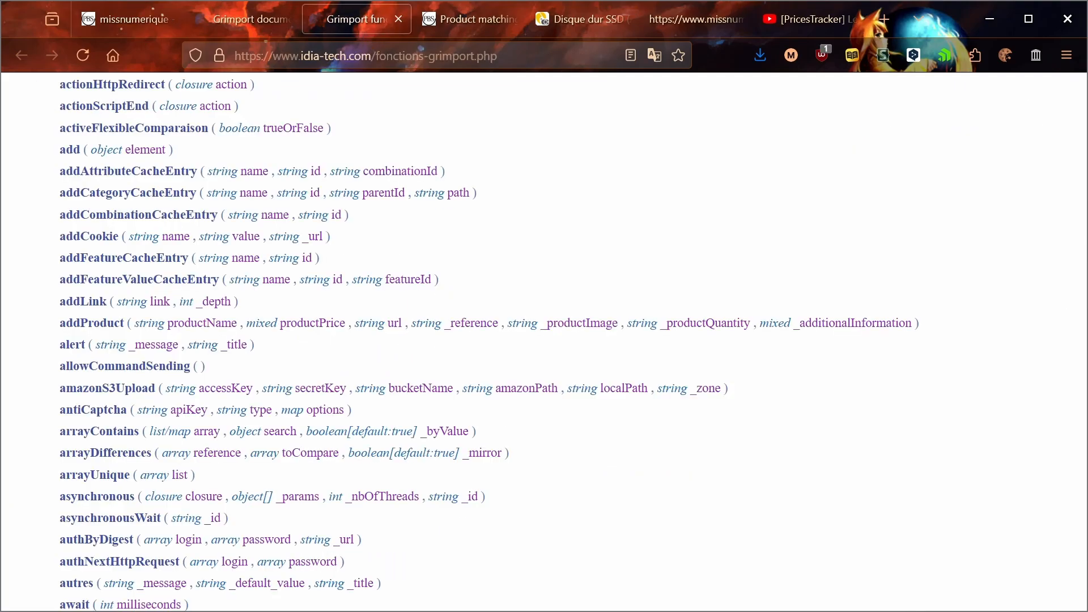
pyautogui.click(464, 18)
pyautogui.click(541, 20)
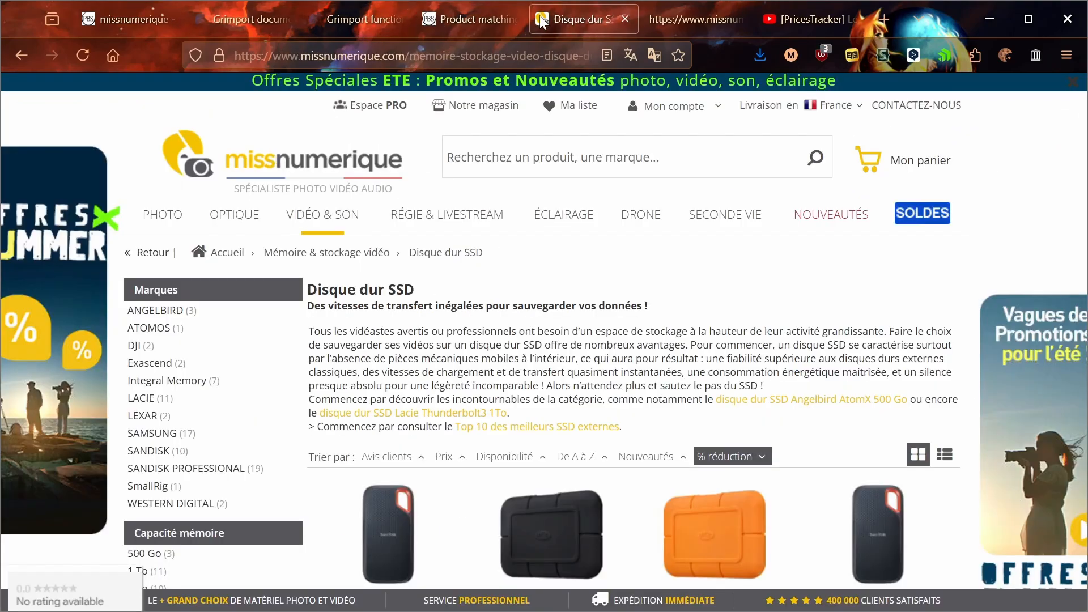
pyautogui.click(258, 166)
pyautogui.scroll(-7, 266, 181)
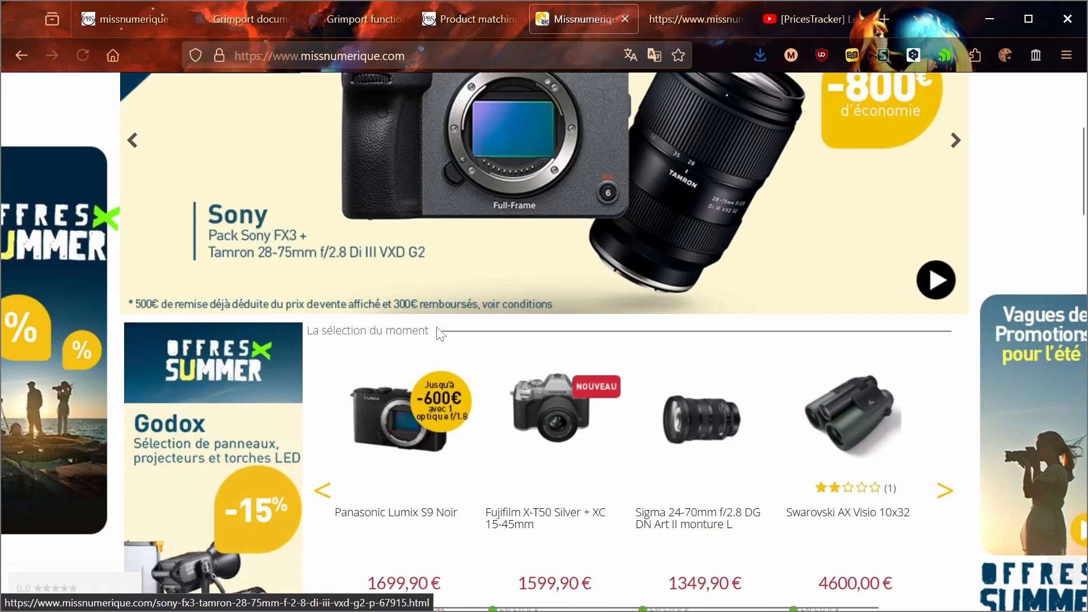
pyautogui.middleClick(416, 295)
pyautogui.middleClick(525, 291)
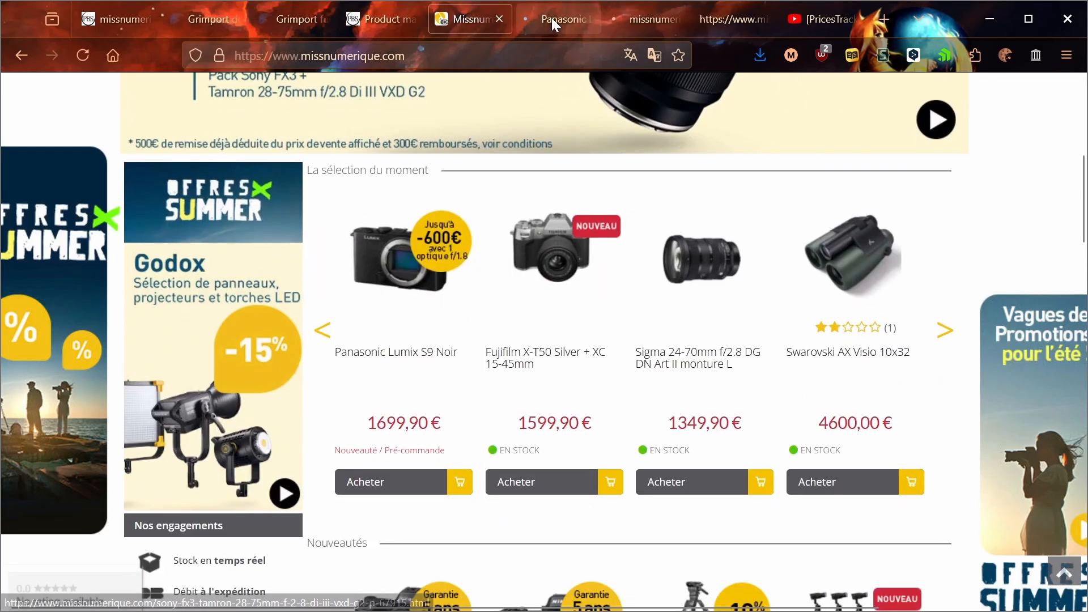
pyautogui.click(552, 19)
pyautogui.click(673, 18)
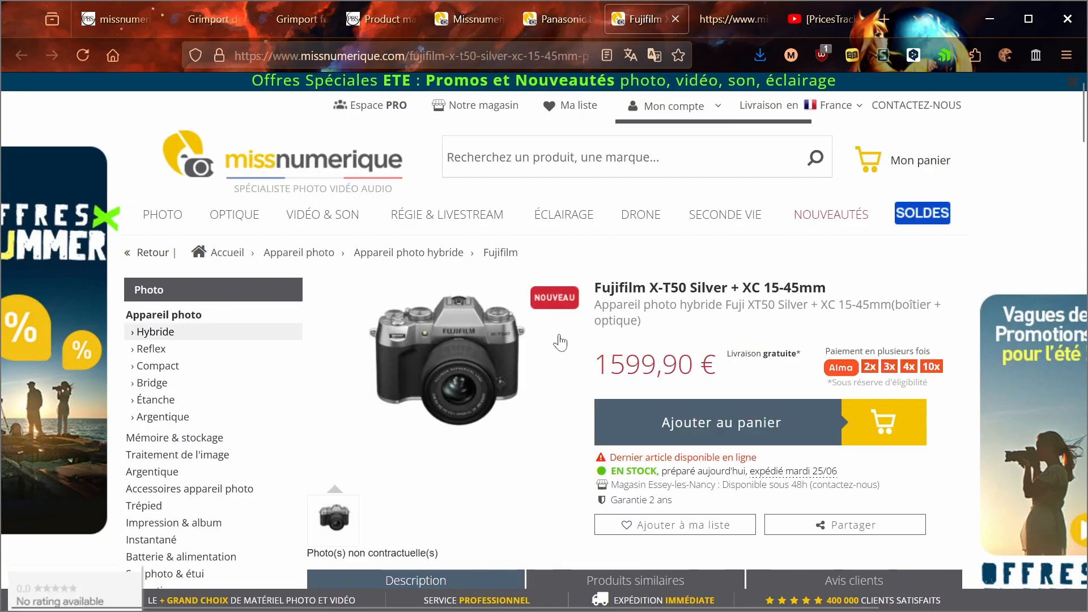
pyautogui.scroll(-8, 504, 227)
# Step: Close the two product pages, and view the Monitoring category page in a new tab before closing it
pyautogui.click(481, 22)
pyautogui.middleClick(552, 19)
pyautogui.middleClick(552, 18)
pyautogui.scroll(7, 432, 309)
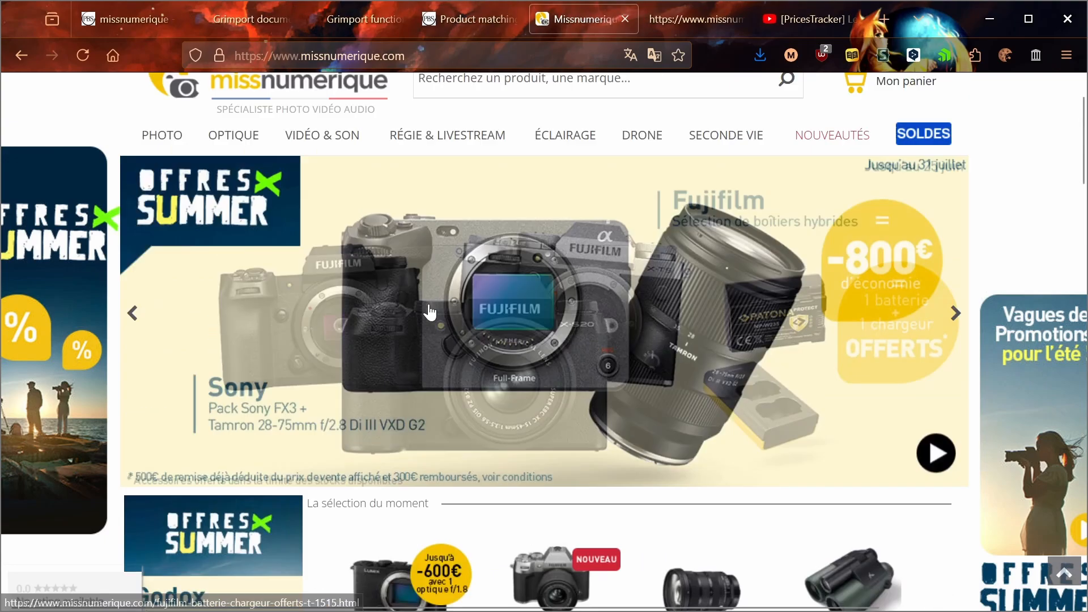
pyautogui.moveTo(432, 219)
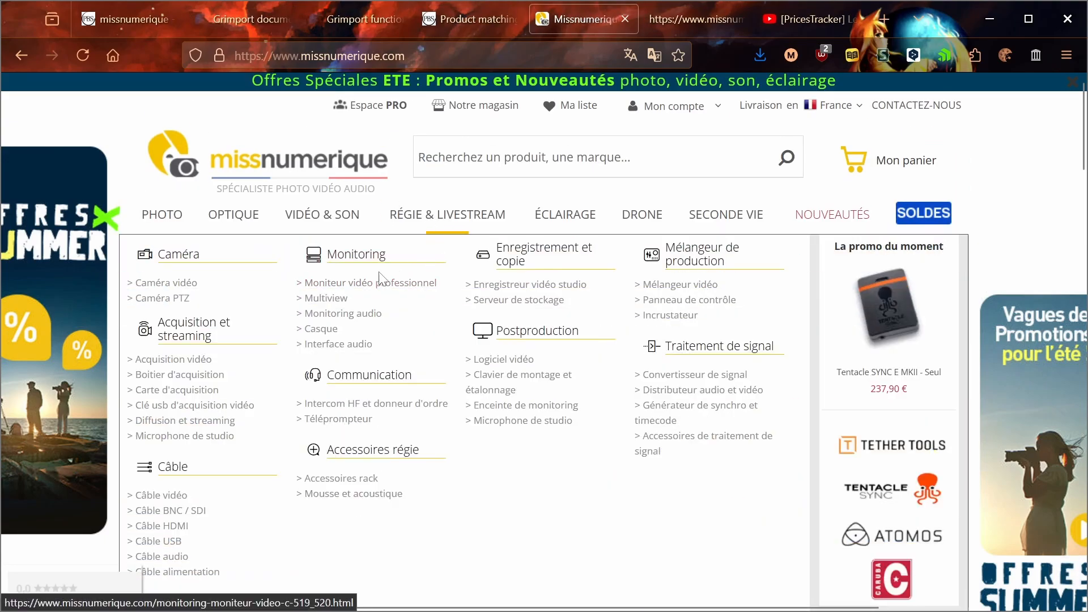
pyautogui.middleClick(367, 266)
pyautogui.click(625, 19)
pyautogui.scroll(-5, 597, 110)
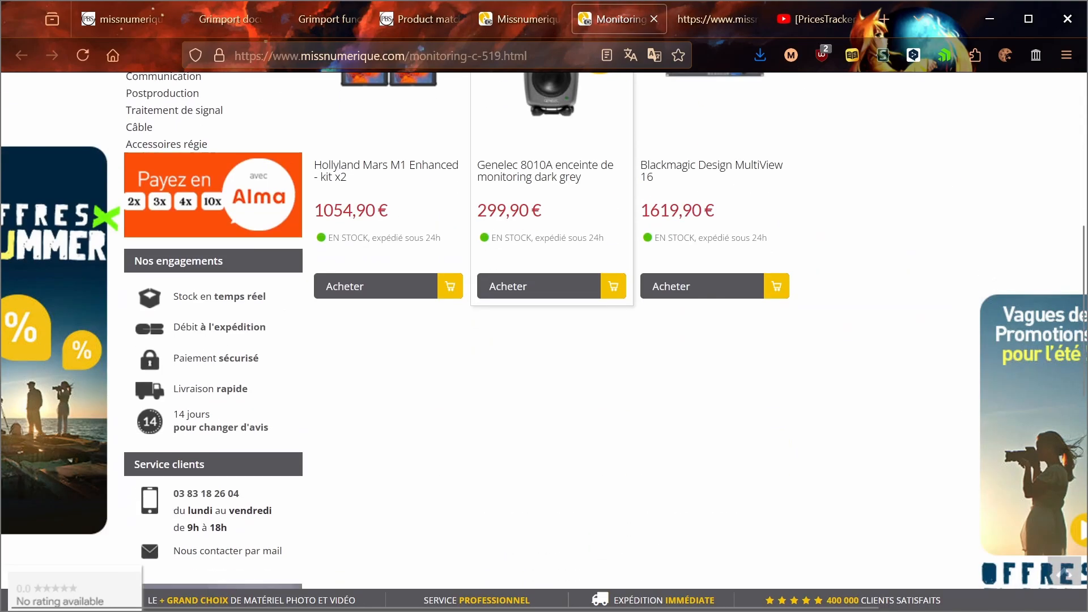
pyautogui.hotkey('ctrl', 'w')
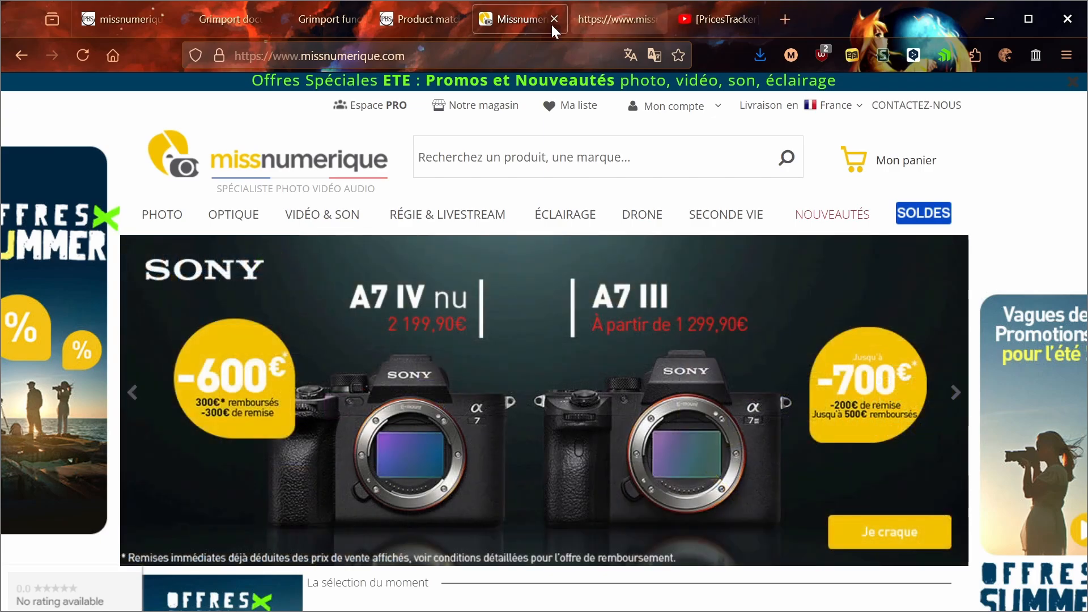
# Step: Return to the competitor settings and examine the Deepness, Delay between requests and Max URL to visit parameters
pyautogui.click(114, 20)
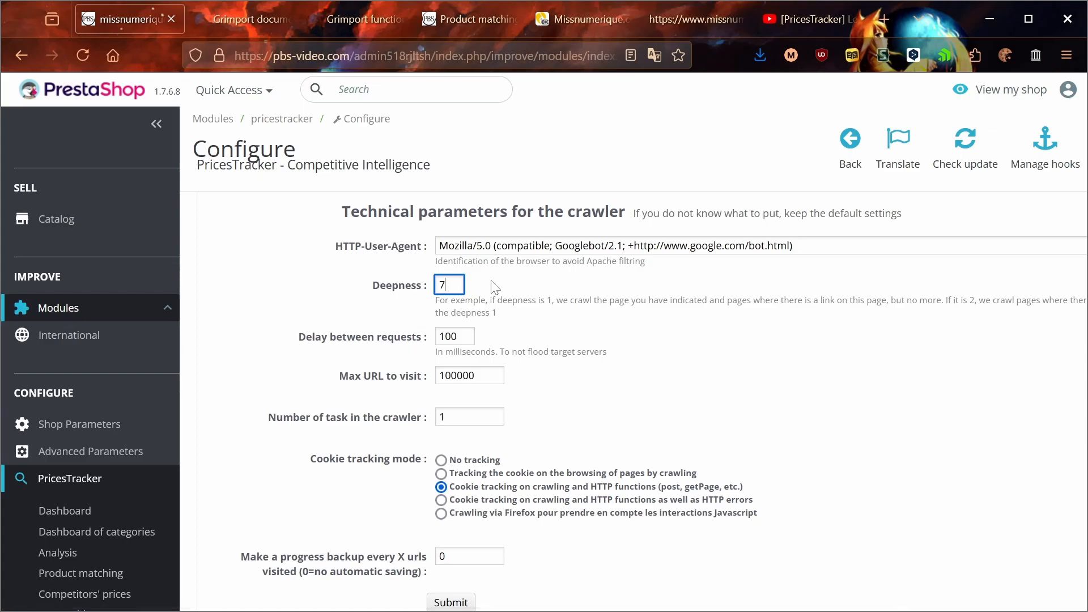
pyautogui.press('Tab')
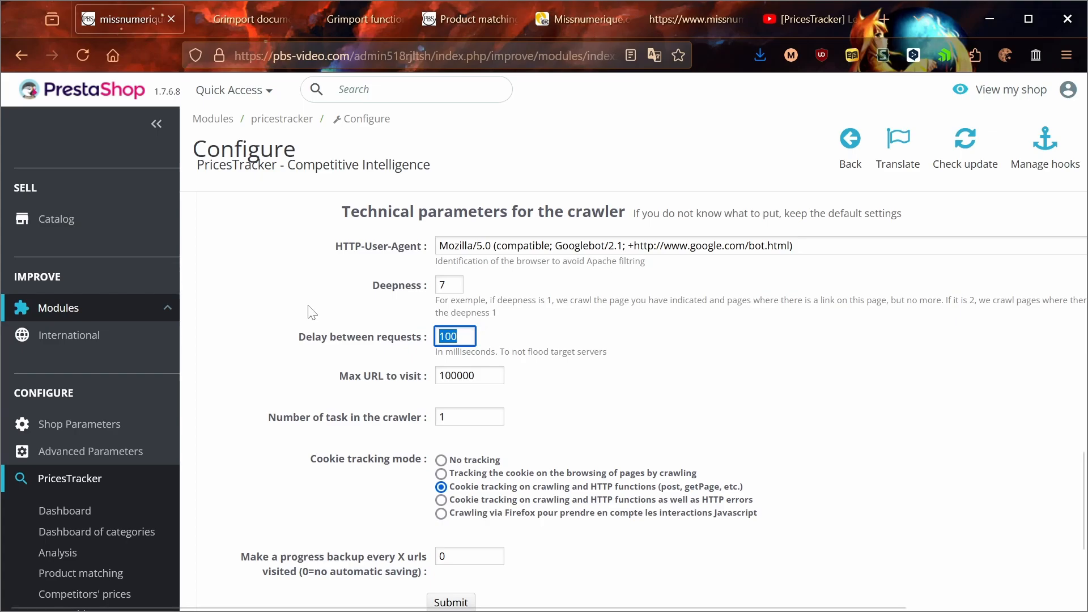
pyautogui.press('Tab')
pyautogui.moveTo(451, 377); pyautogui.dragTo(406, 390)
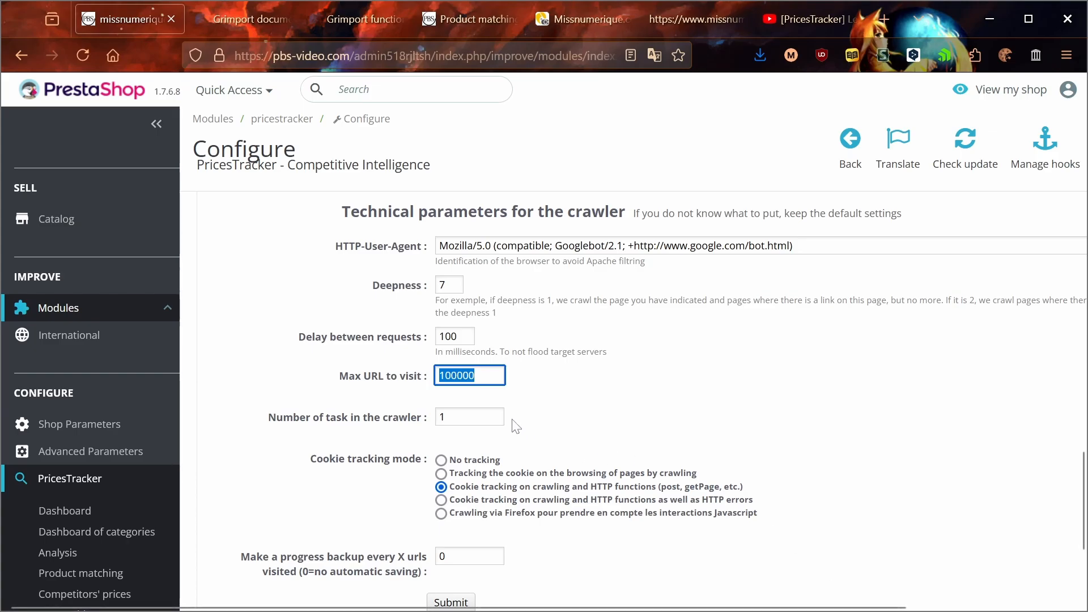
# Step: Try 10 as the number of tasks in the crawler and restore the value to 1
pyautogui.press('Tab')
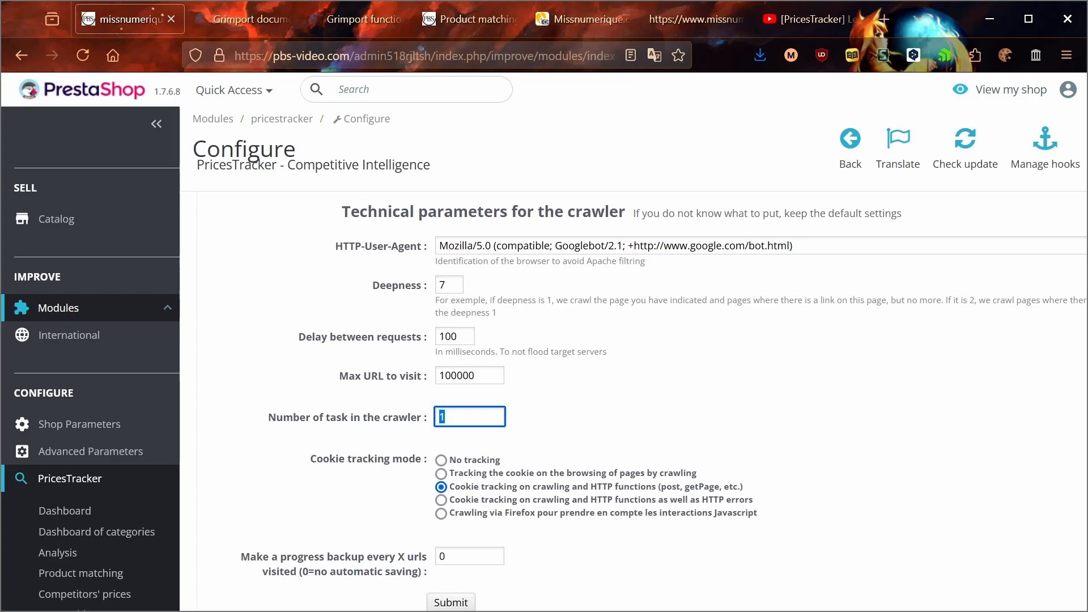
pyautogui.write('10')
pyautogui.press('BackSpace')
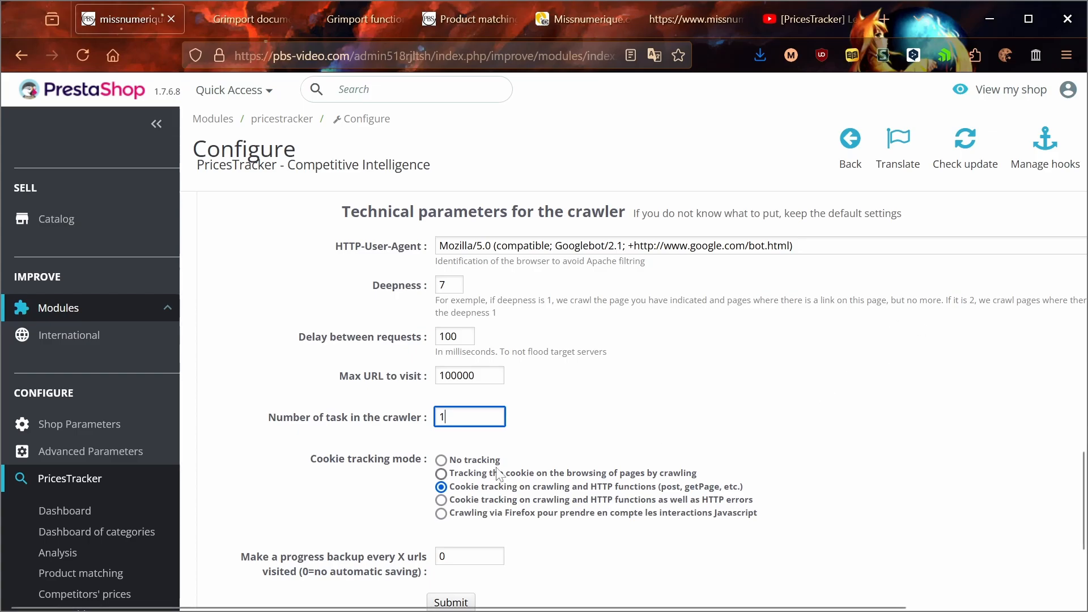
# Step: Try the No tracking cookie mode and restore Cookie tracking on crawling and HTTP functions (post, getPage, etc.)
pyautogui.click(389, 460)
pyautogui.moveTo(436, 460); pyautogui.dragTo(314, 466)
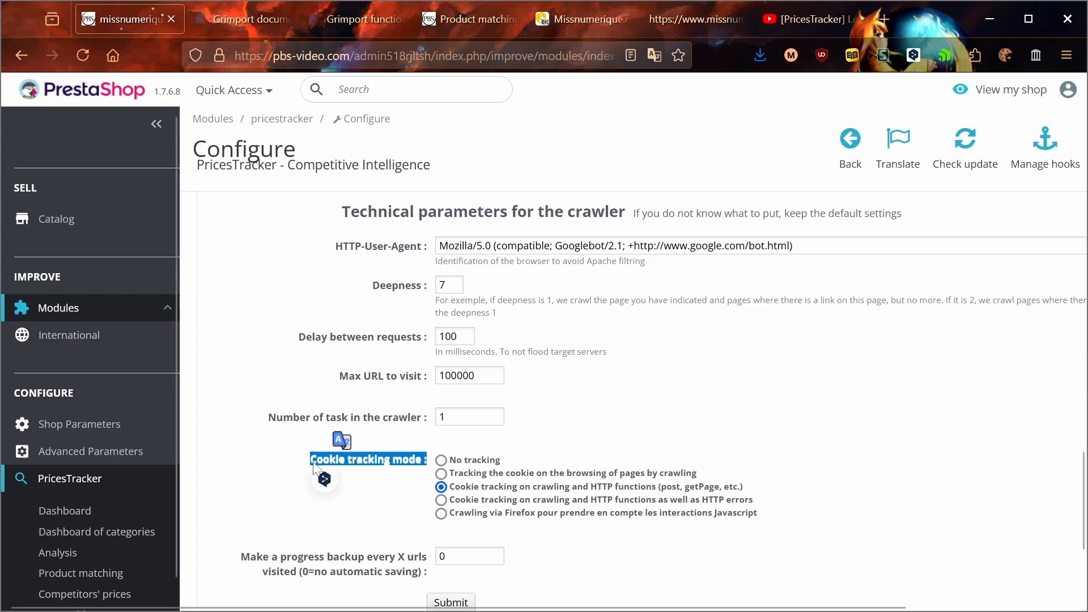
pyautogui.click(349, 512)
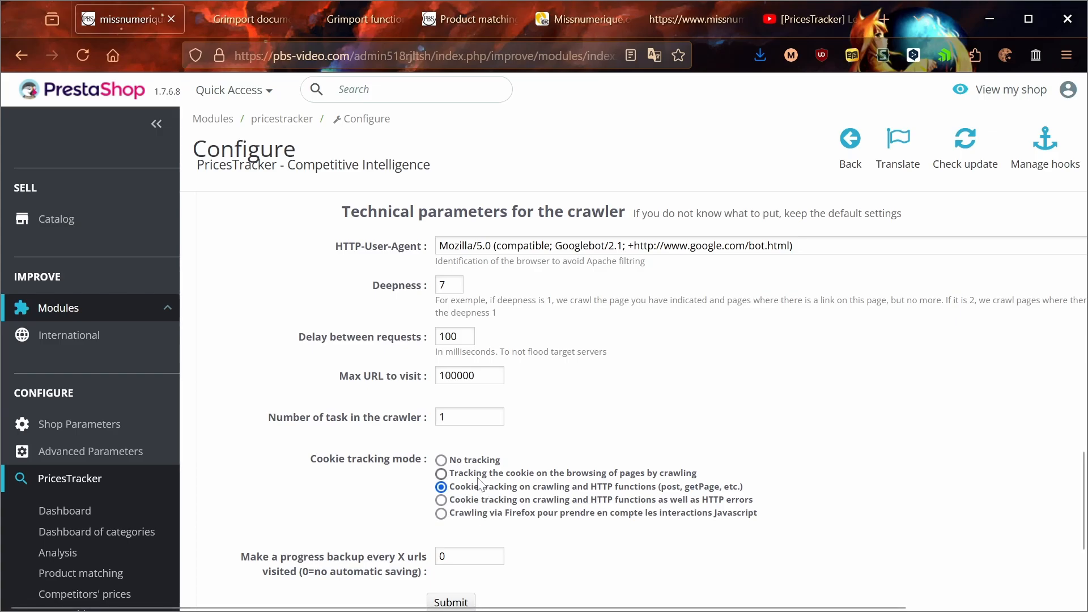
pyautogui.click(469, 461)
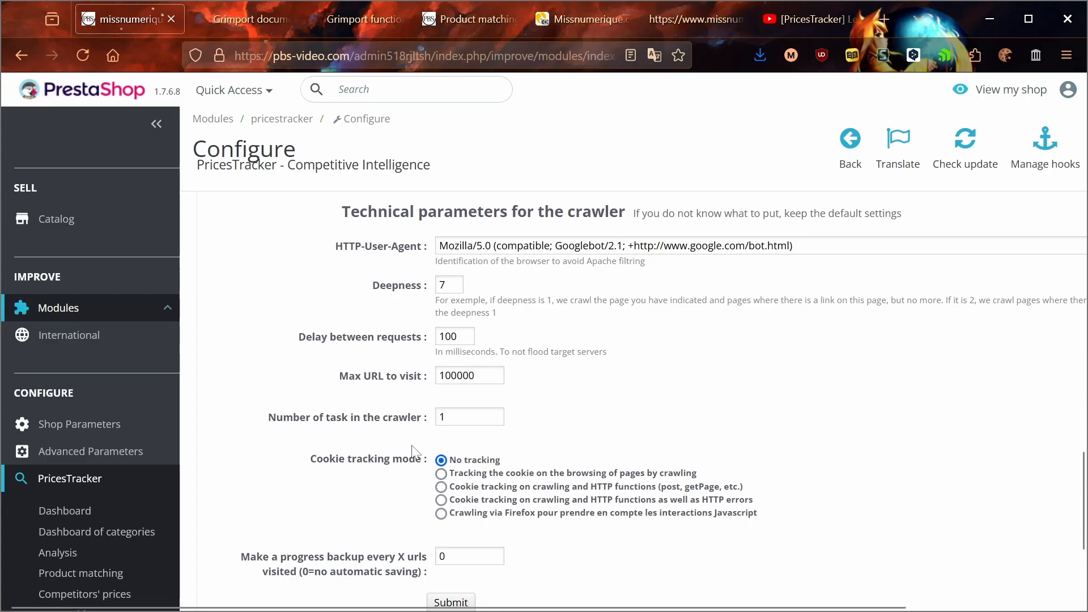
pyautogui.click(454, 489)
# Step: Examine the setting for making a progress backup every X visited URLs
pyautogui.scroll(-3, 430, 425)
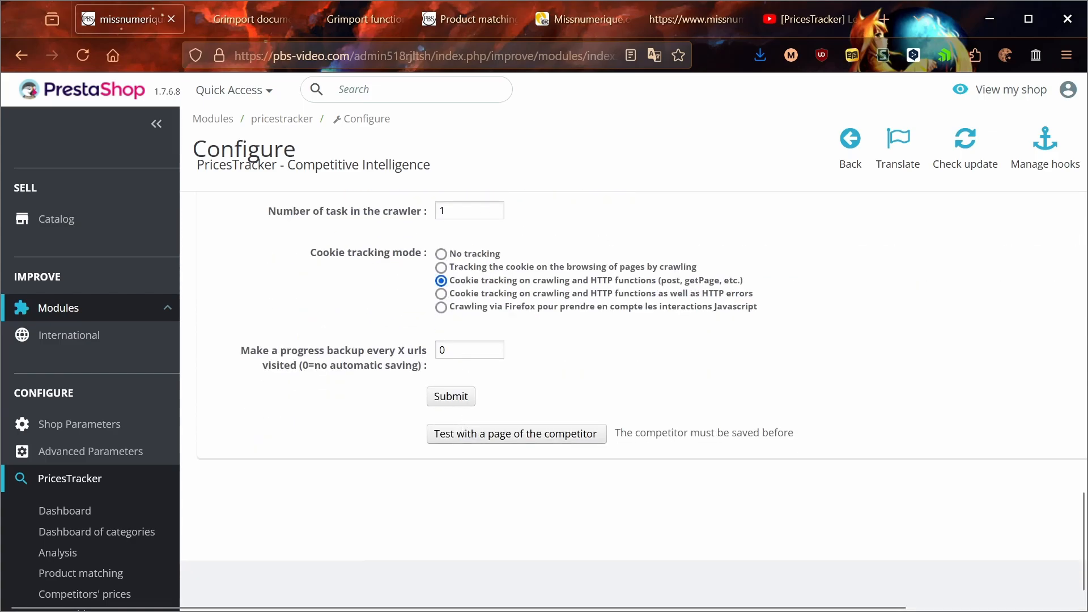
pyautogui.press('Tab')
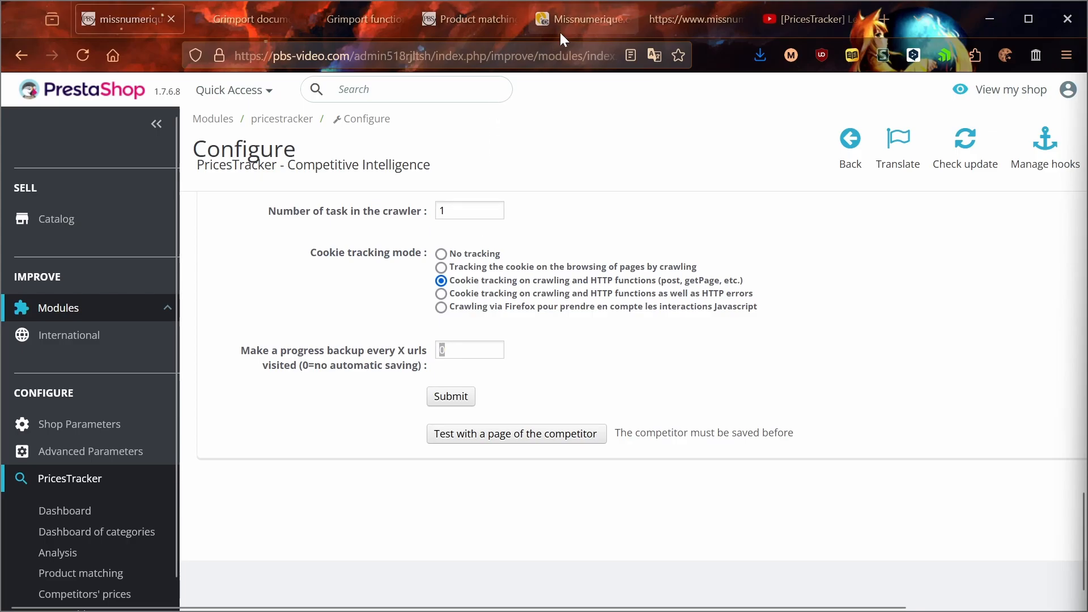
# Step: Open the Fujifilm X-T50 Silver + XC 15-45mm product page from the missnumerique home page in a new tab and copy its URL
pyautogui.click(491, 28)
pyautogui.click(573, 25)
pyautogui.click(680, 22)
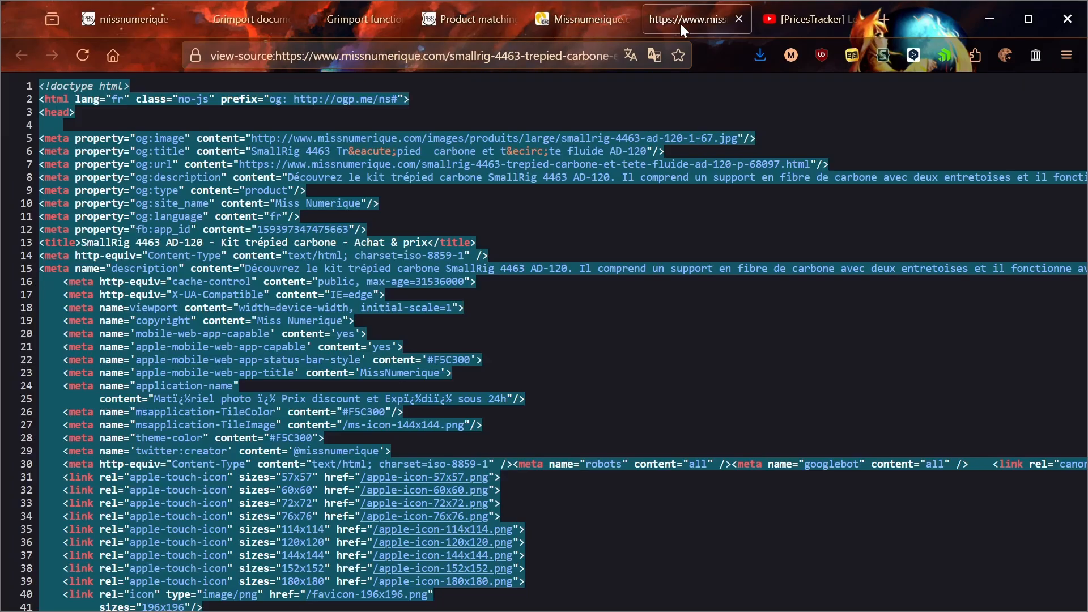
pyautogui.click(600, 22)
pyautogui.hotkey('ctrl', 'shift', 't')
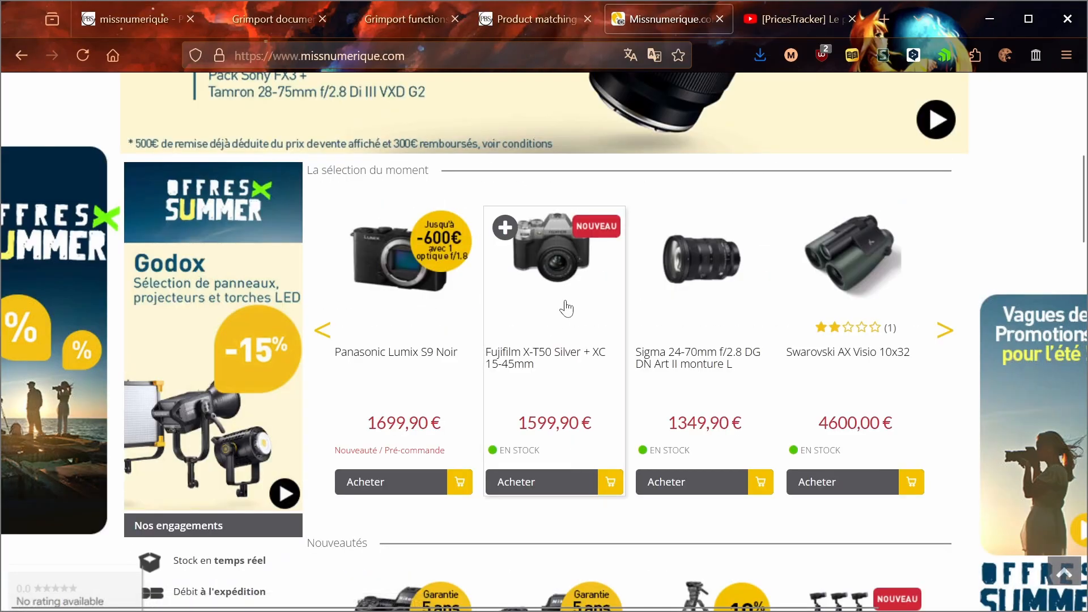
pyautogui.middleClick(567, 308)
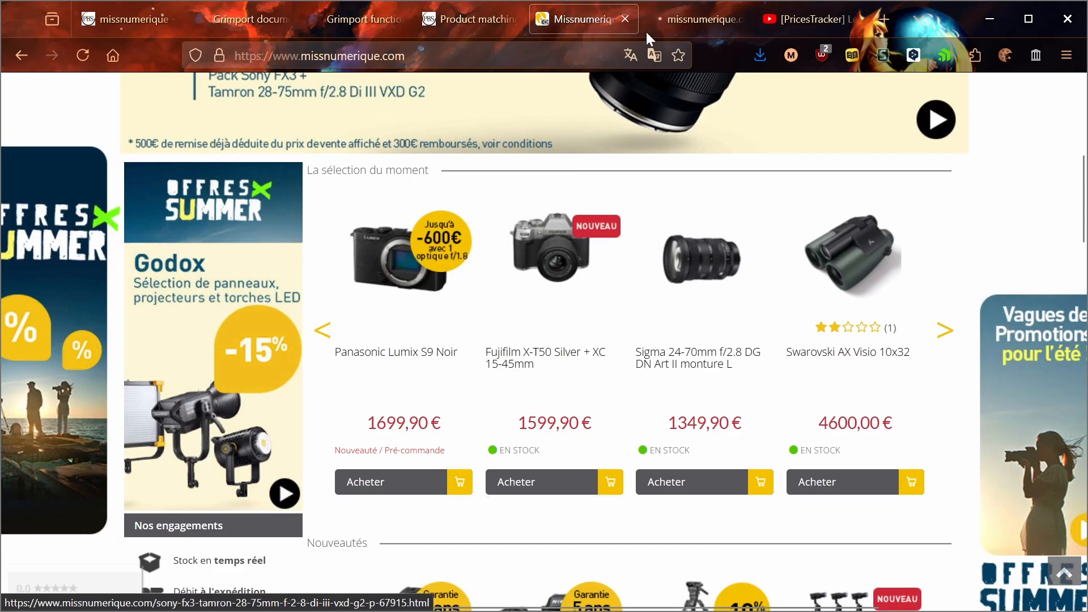
pyautogui.click(682, 25)
pyautogui.hotkey('ctrl', 'l')
pyautogui.hotkey('ctrl', 'c')
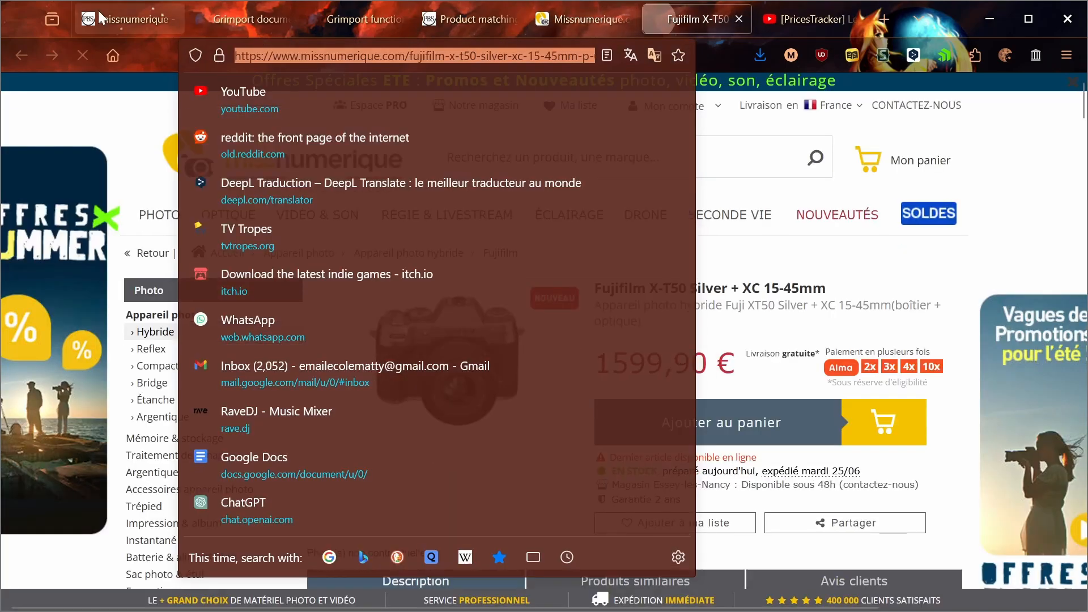
# Step: Start a test of the missnumerique competitor using the copied Fujifilm X-T50 product page URL
pyautogui.click(145, 15)
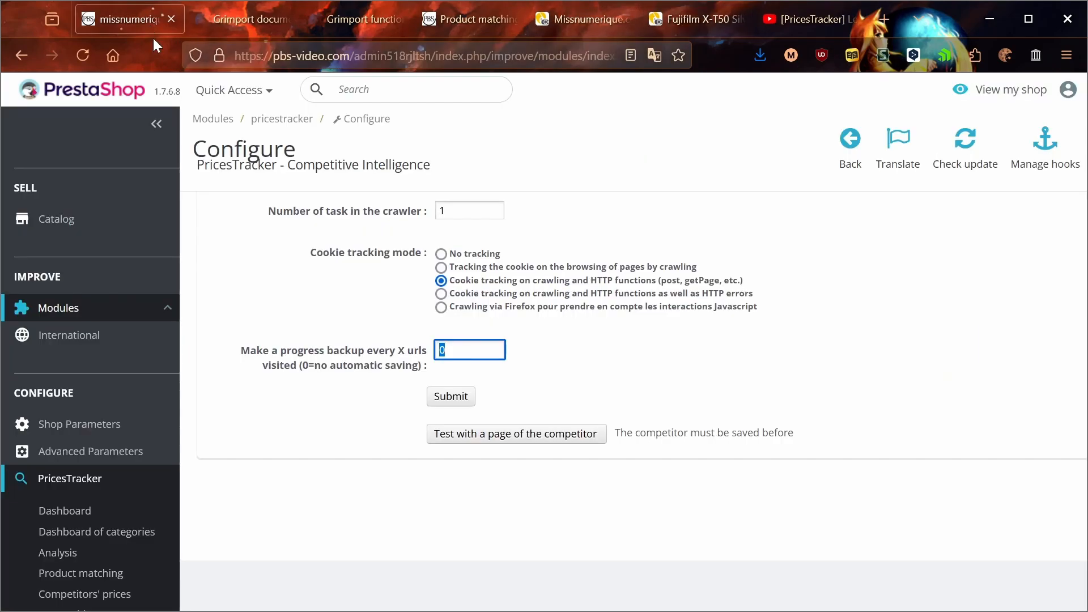
pyautogui.click(526, 434)
pyautogui.hotkey('ctrl', 'v')
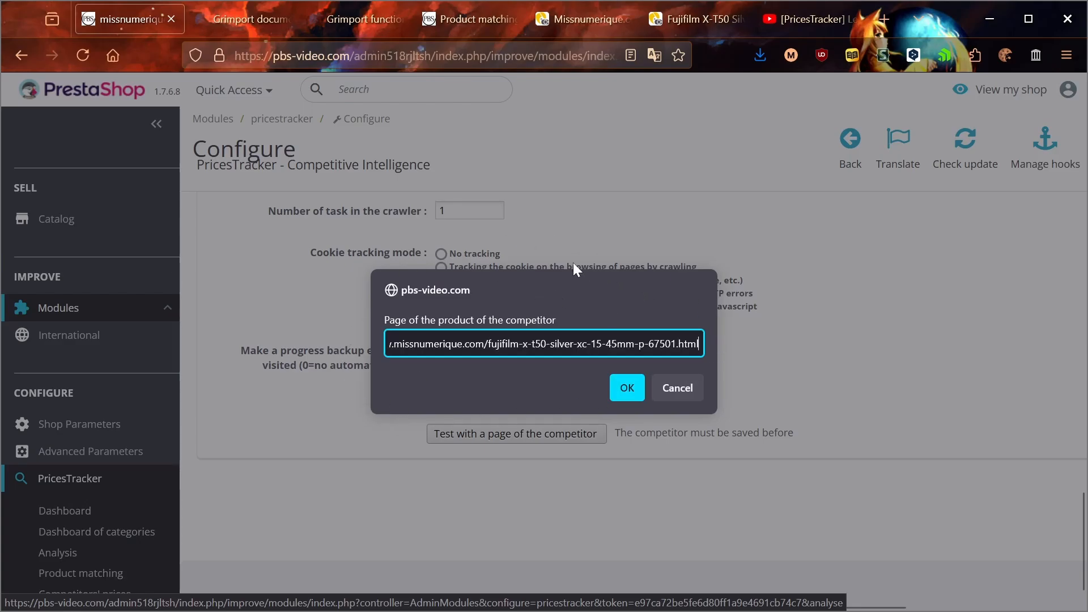
pyautogui.hotkey('ctrl', 'a')
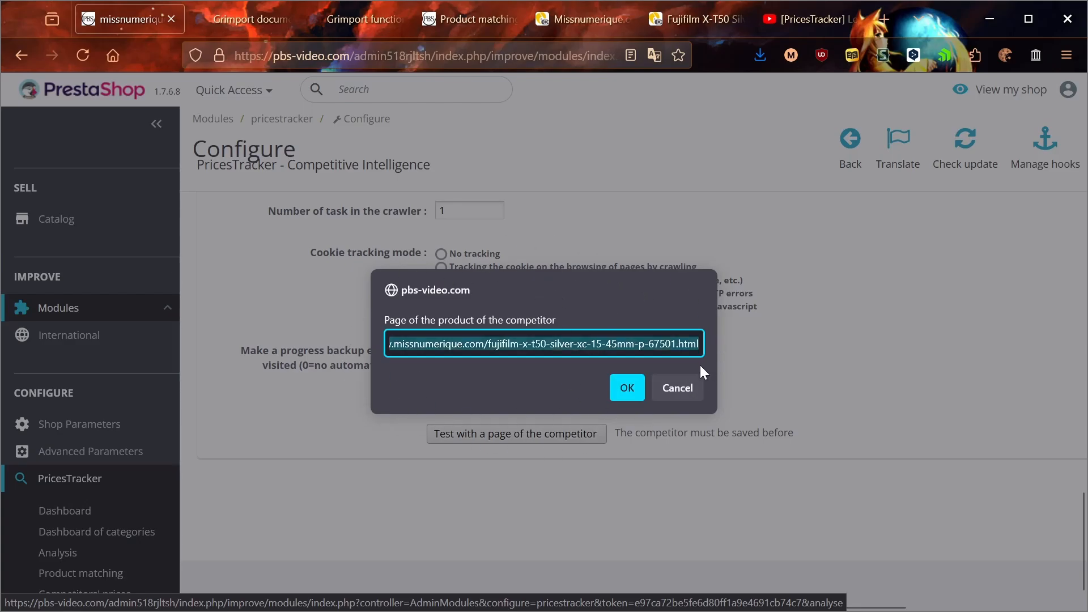
pyautogui.click(614, 392)
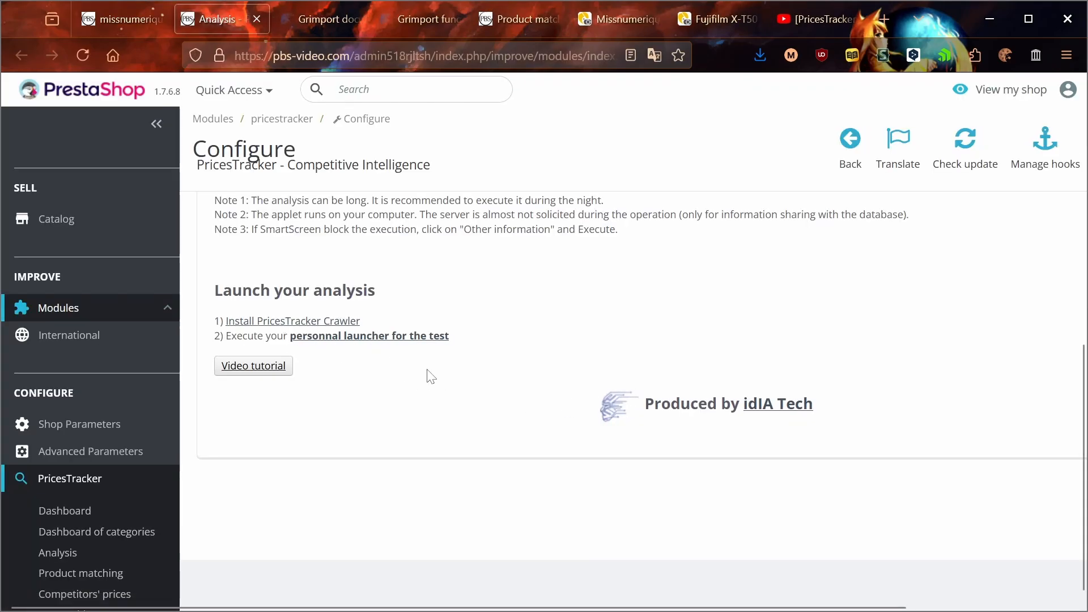
# Step: Execute the personal launcher for the Fujifilm X-T50 test and move the crawler window to show its full log
pyautogui.click(397, 346)
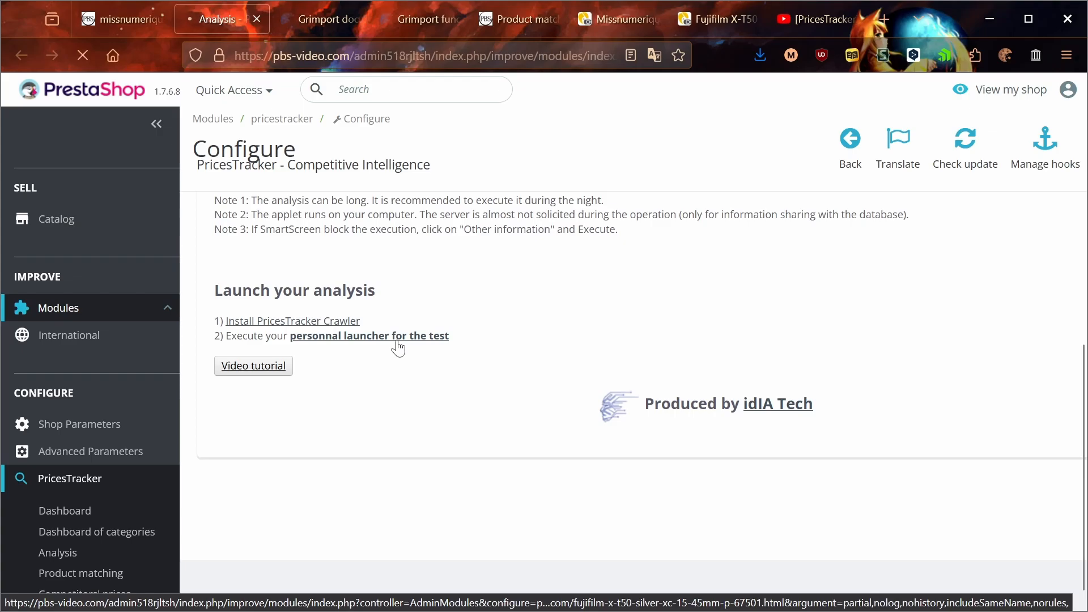
pyautogui.click(532, 114)
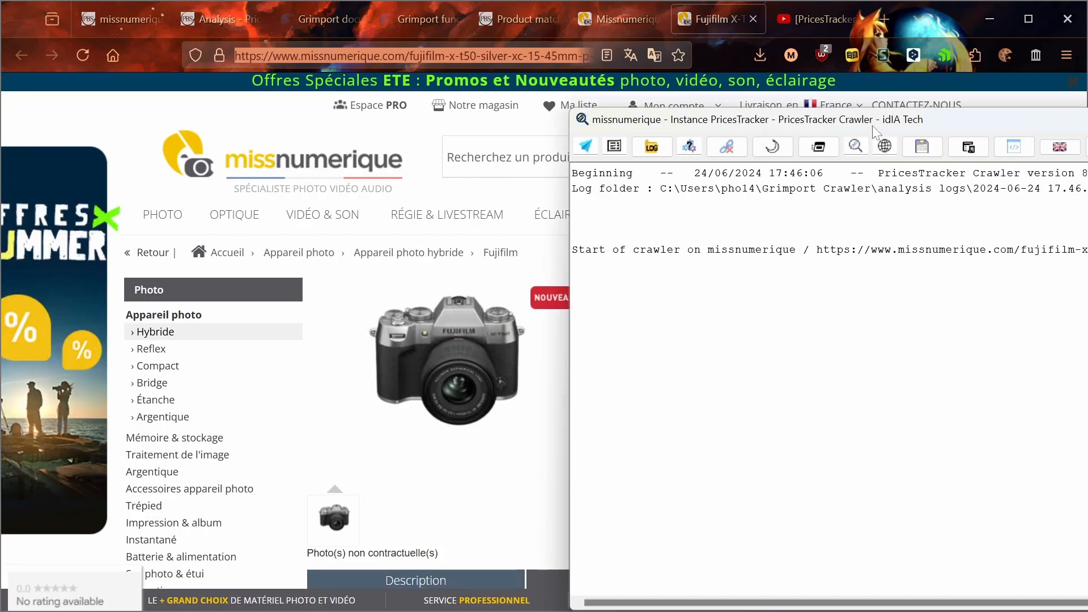
pyautogui.moveTo(874, 127); pyautogui.dragTo(358, 97)
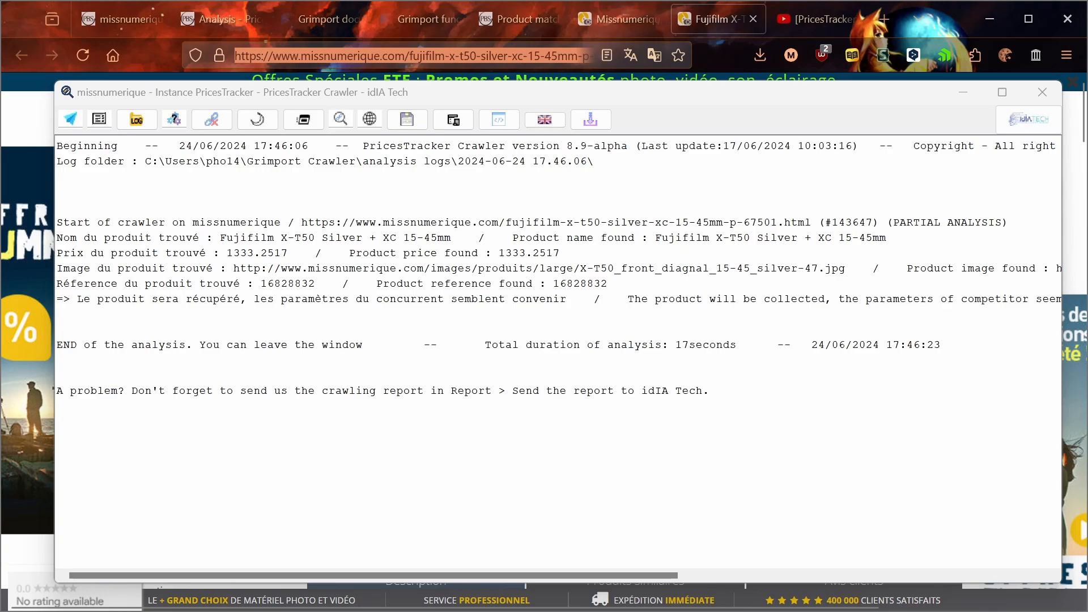
# Step: Compare the product name and price found by the crawler with those on the Fujifilm X-T50 product page
pyautogui.moveTo(220, 238); pyautogui.dragTo(466, 237)
pyautogui.moveTo(543, 92); pyautogui.dragTo(587, 448)
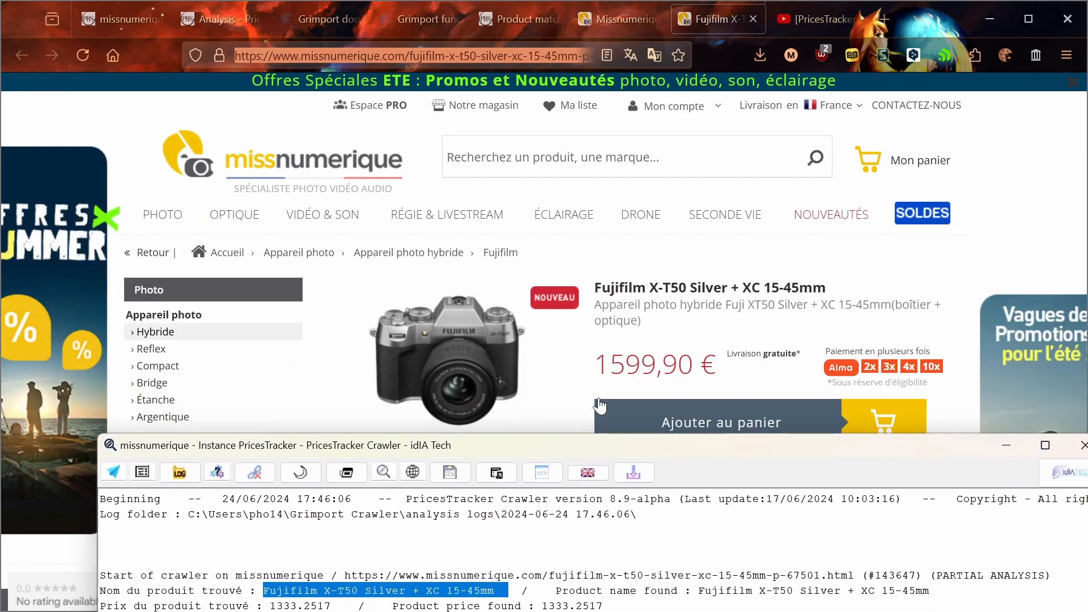
pyautogui.moveTo(595, 287); pyautogui.dragTo(813, 288)
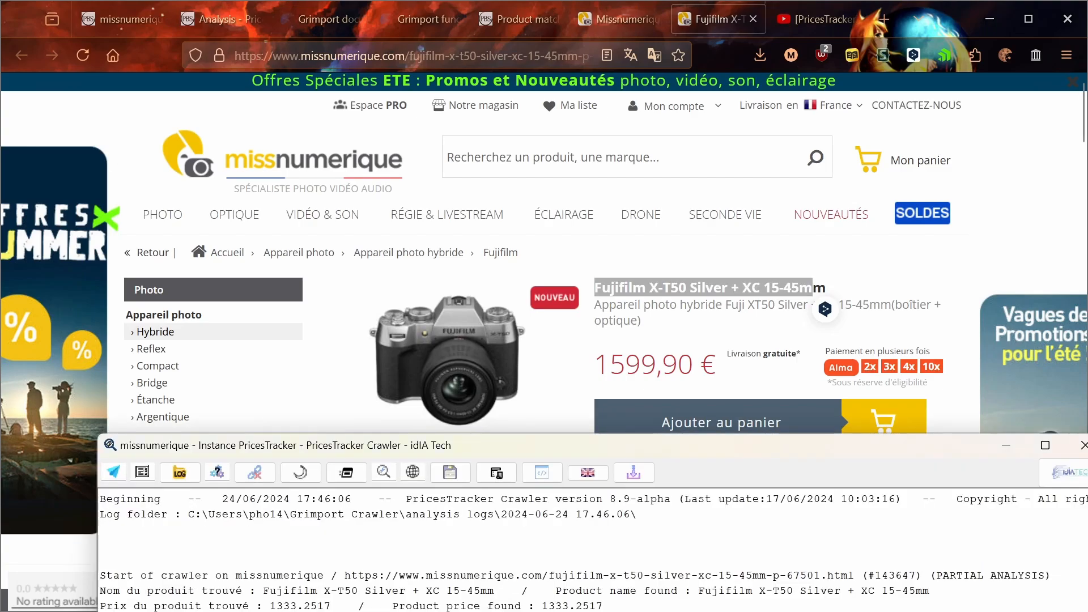
pyautogui.moveTo(277, 606); pyautogui.dragTo(338, 606)
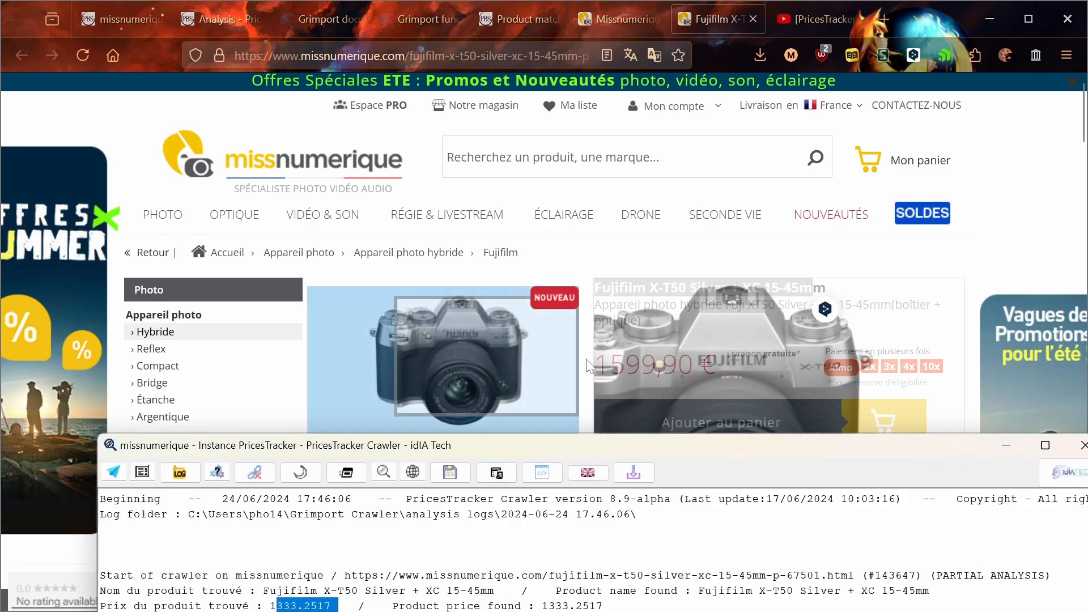
# Step: Copy the product page price 1599,90 into the Calculator and divide it by 1,2
pyautogui.moveTo(597, 364); pyautogui.dragTo(693, 366)
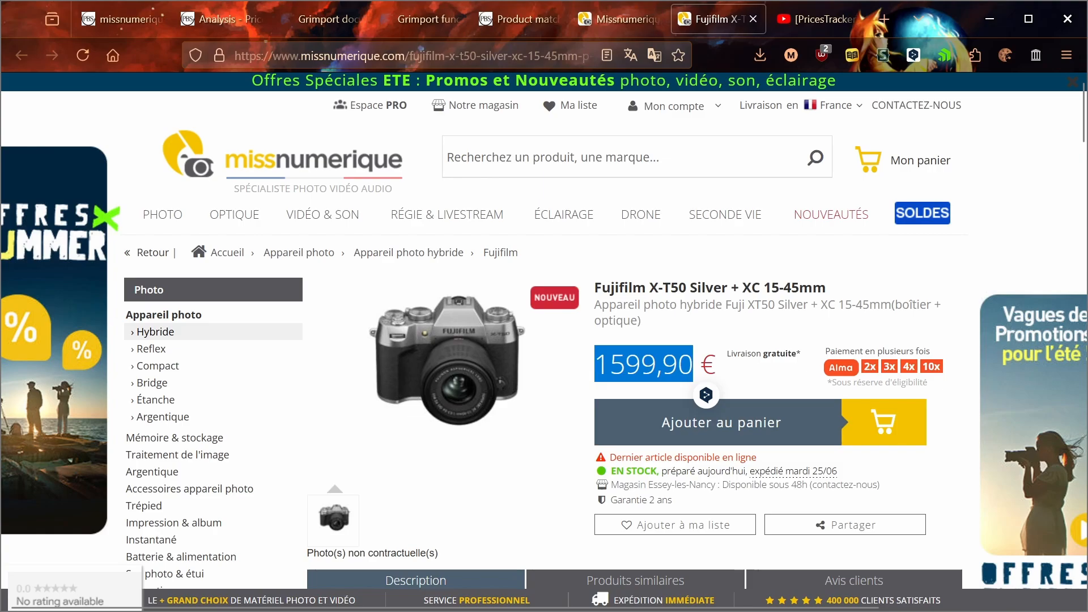
pyautogui.hotkey('alt', 'Tab')
pyautogui.hotkey('alt', 'Tab')
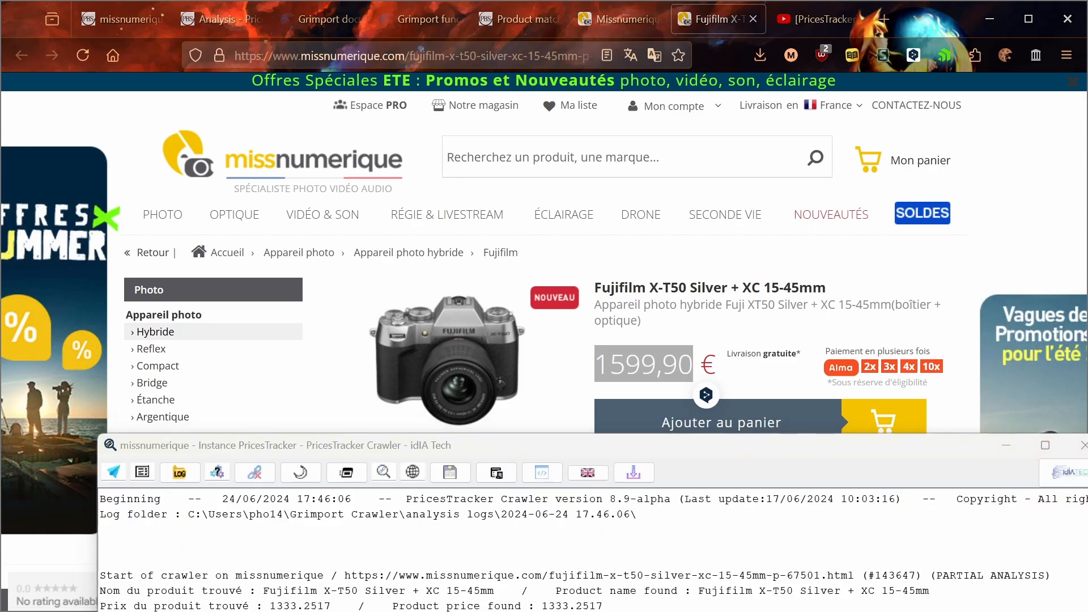
pyautogui.hotkey('alt', 'Tab')
pyautogui.write('1 599,90')
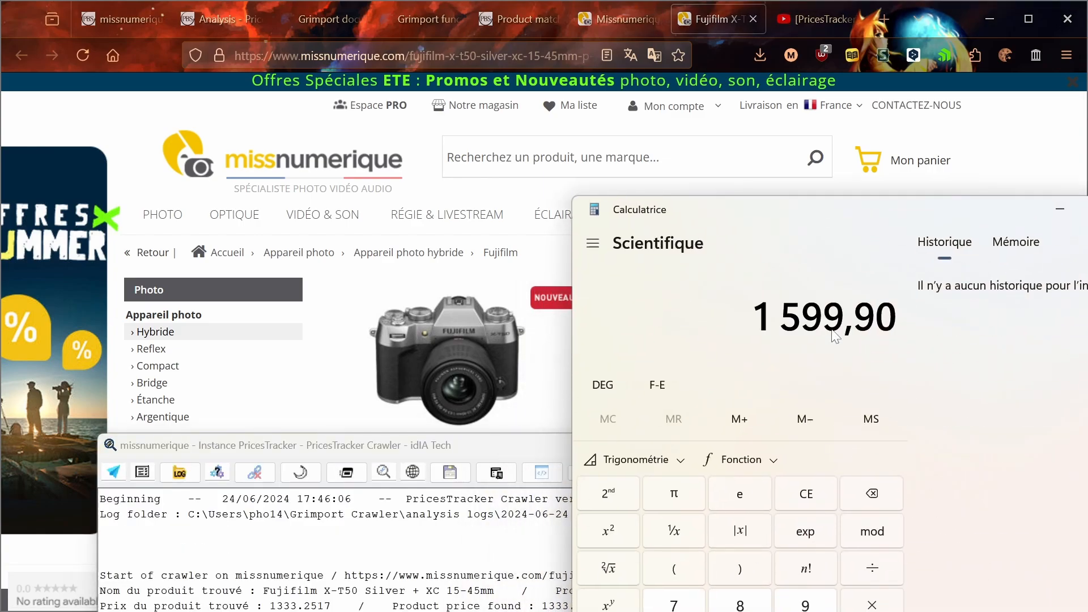
pyautogui.click(850, 575)
pyautogui.write('1,2')
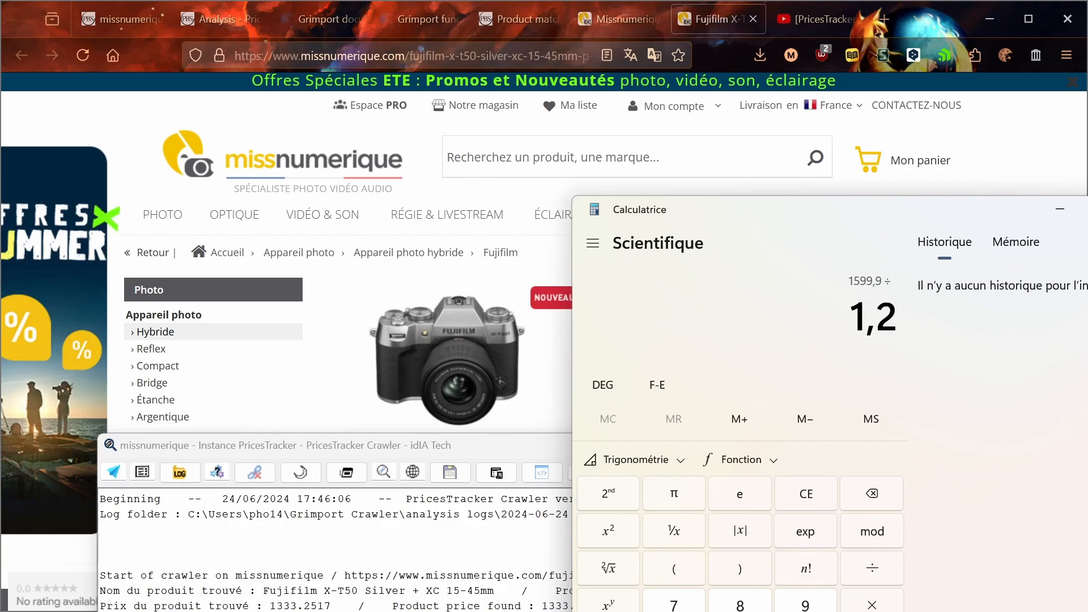
pyautogui.press('Return')
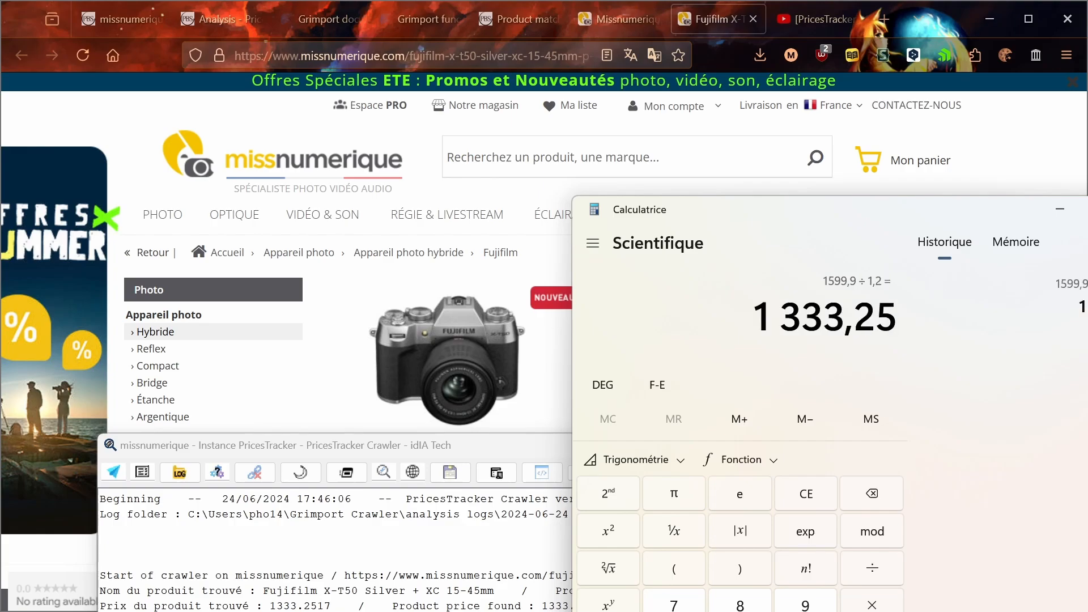
# Step: Compare the crawler's price with the calculated one and examine the image and reference found in the log
pyautogui.moveTo(345, 605); pyautogui.dragTo(270, 605)
pyautogui.hotkey('alt', 'Tab')
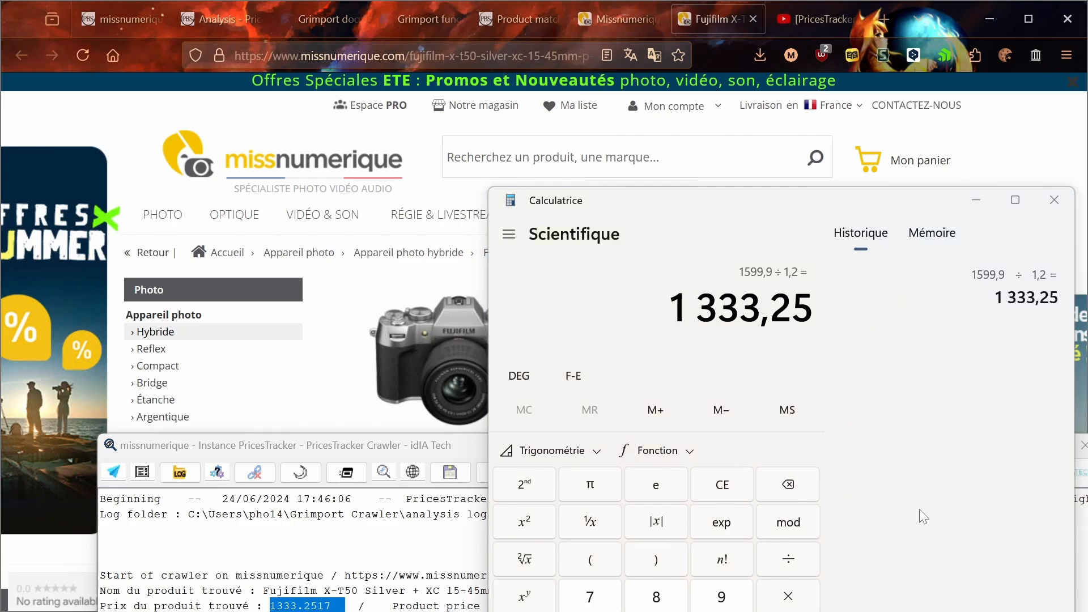
pyautogui.moveTo(339, 446); pyautogui.dragTo(341, 335)
pyautogui.click(414, 525)
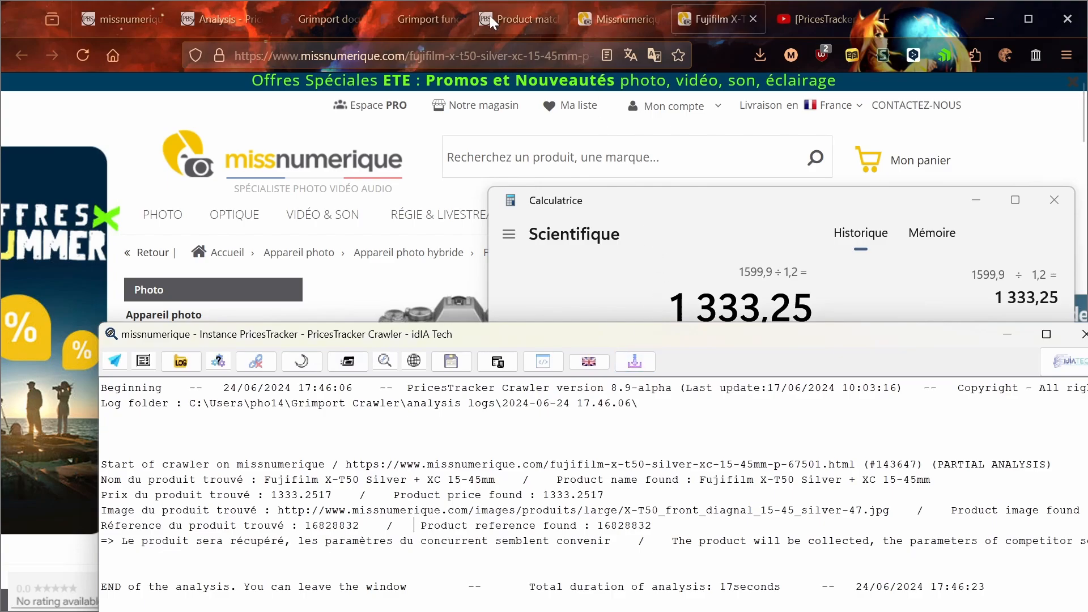
# Step: Open the product page's source code and copy the price regular expression from the missnumerique competitor settings
pyautogui.click(147, 198)
pyautogui.hotkey('ctrl', 'u')
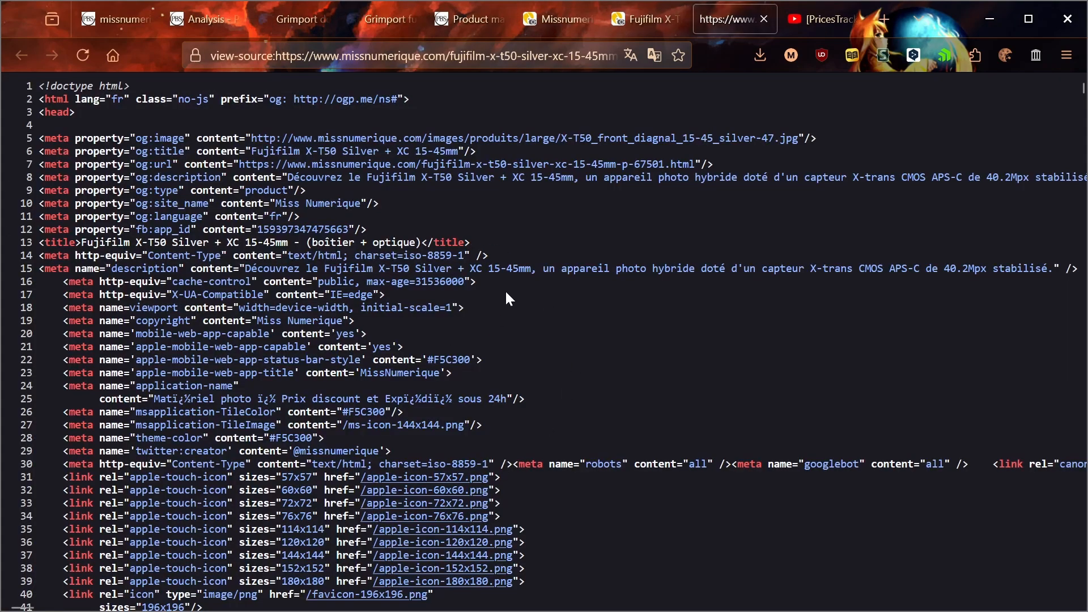
pyautogui.click(112, 18)
pyautogui.scroll(20, 415, 453)
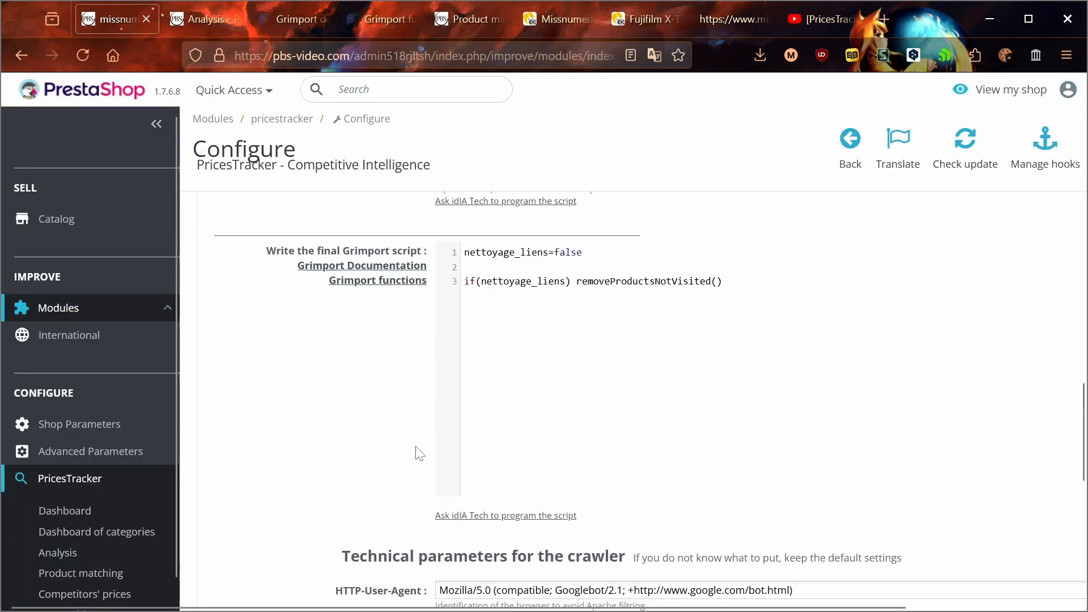
pyautogui.scroll(-3, 414, 454)
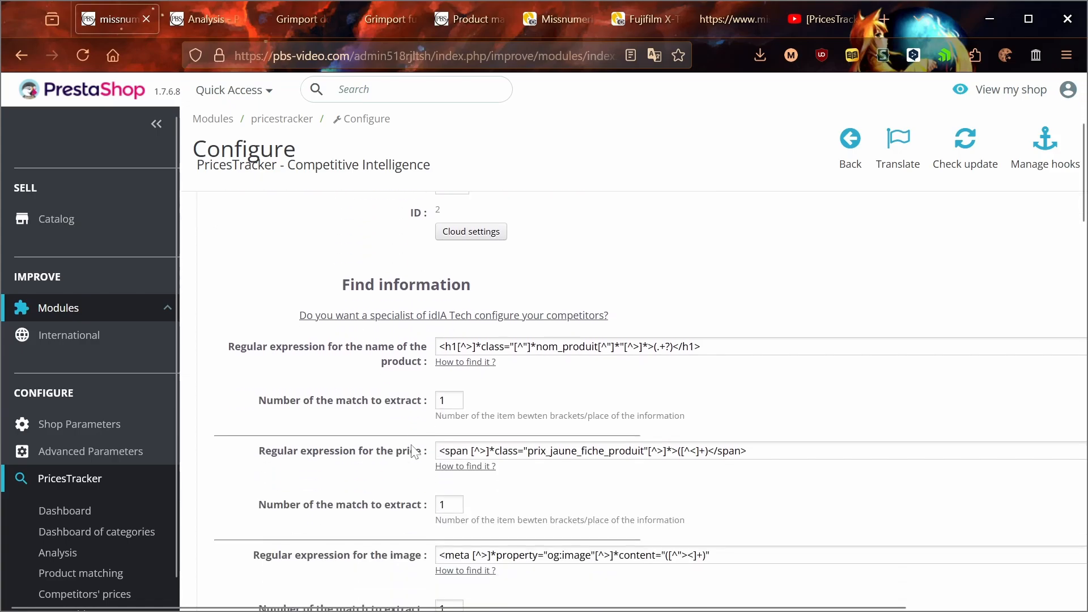
pyautogui.tripleClick(759, 450)
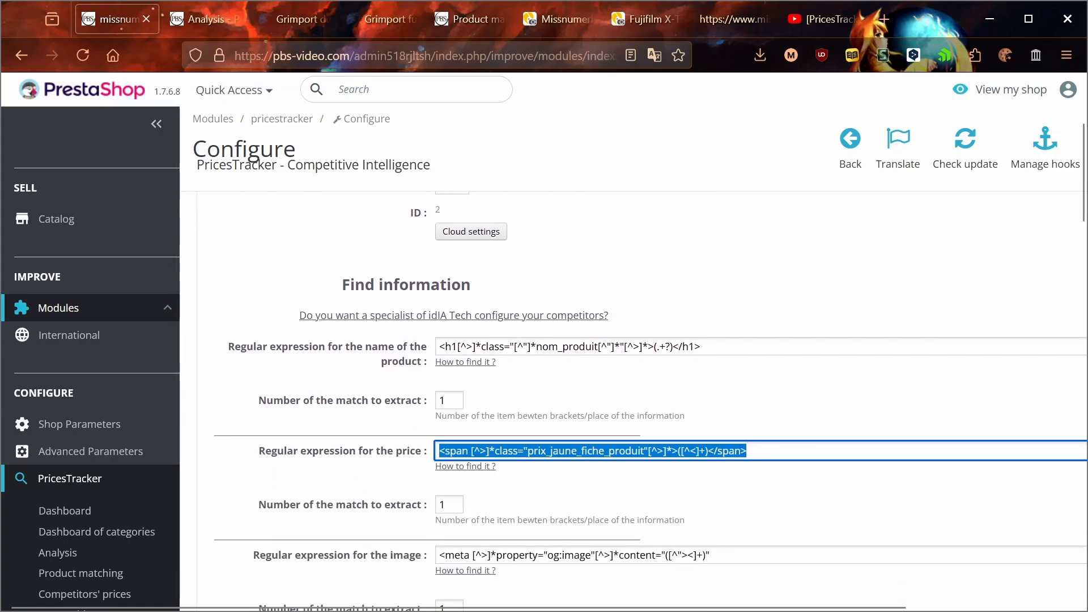
pyautogui.hotkey('alt', 'Tab')
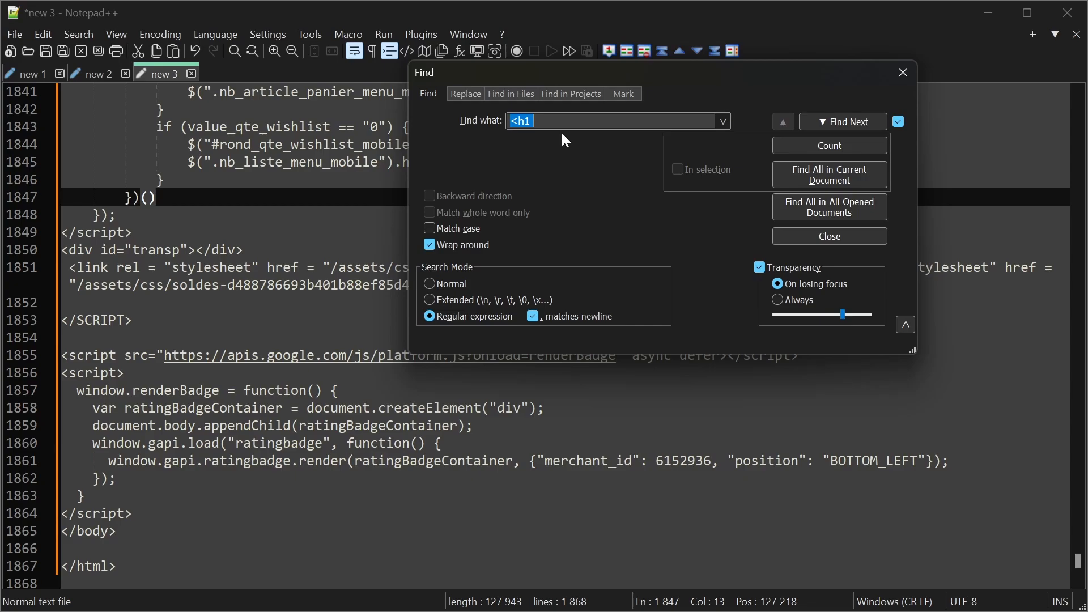
# Step: In Notepad++, find the copied price regular expression in the saved page source and uncover the matched line
pyautogui.hotkey('ctrl', 'v')
pyautogui.hotkey('ctrl', 'a')
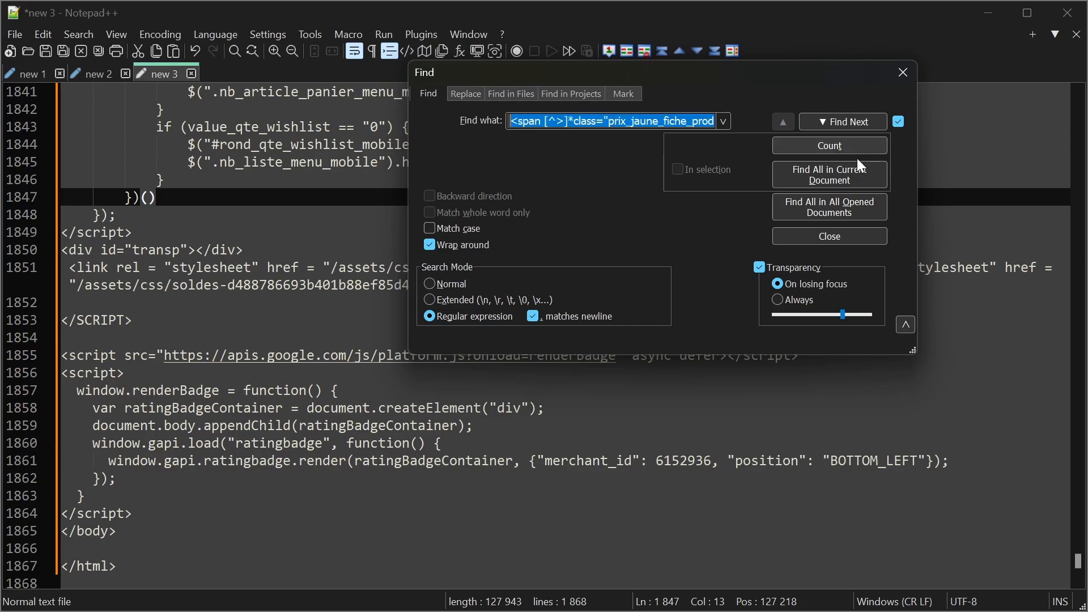
pyautogui.click(848, 125)
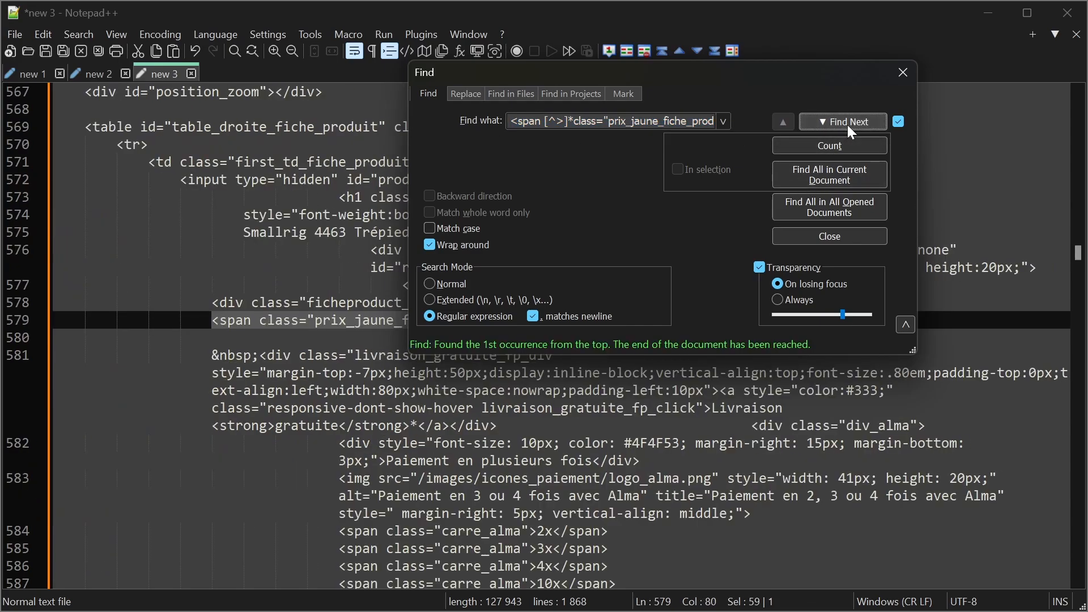
pyautogui.moveTo(727, 76); pyautogui.dragTo(669, 396)
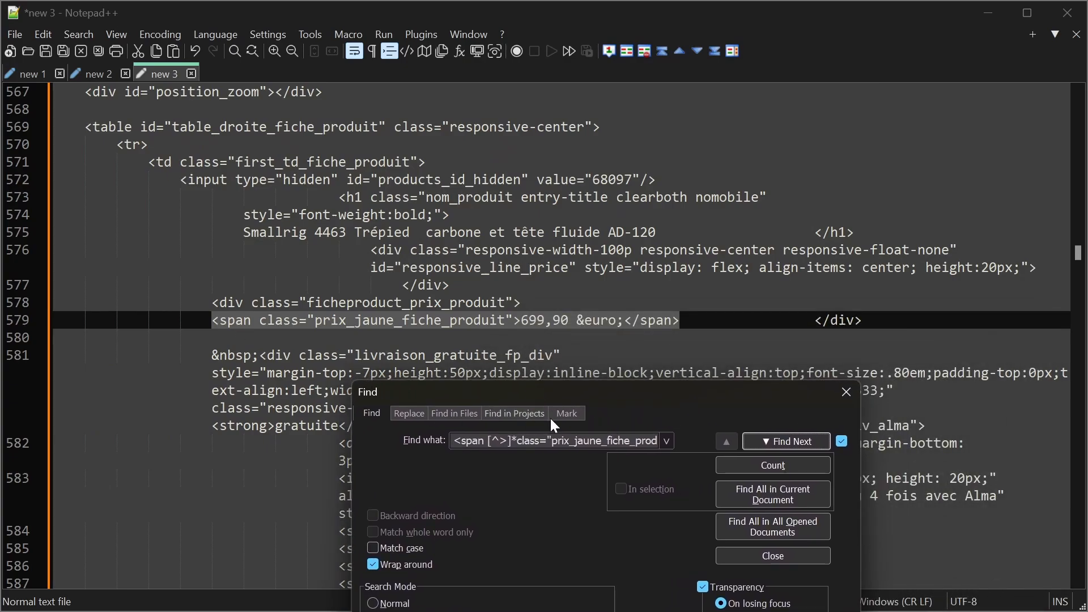
# Step: Set the document's syntax language to HTML and find the price expression again
pyautogui.click(214, 34)
pyautogui.moveTo(289, 216)
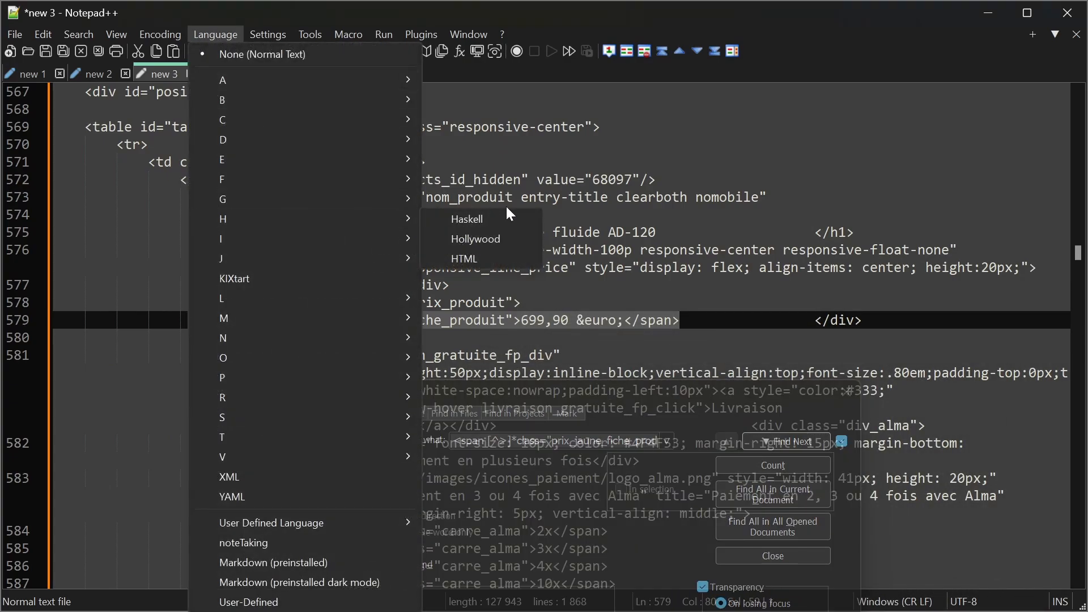
pyautogui.click(498, 258)
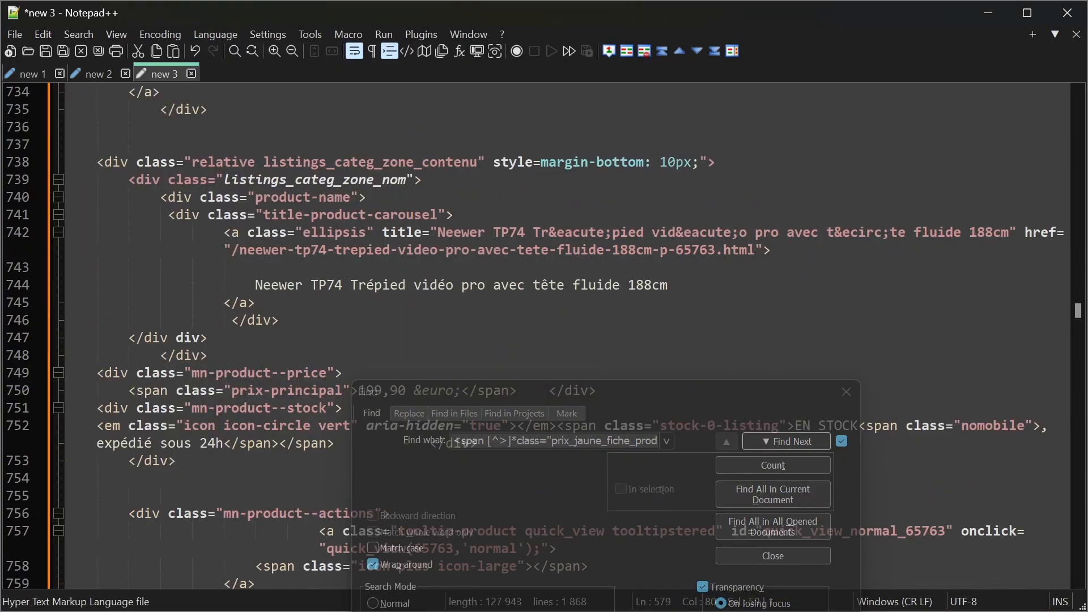
pyautogui.click(787, 445)
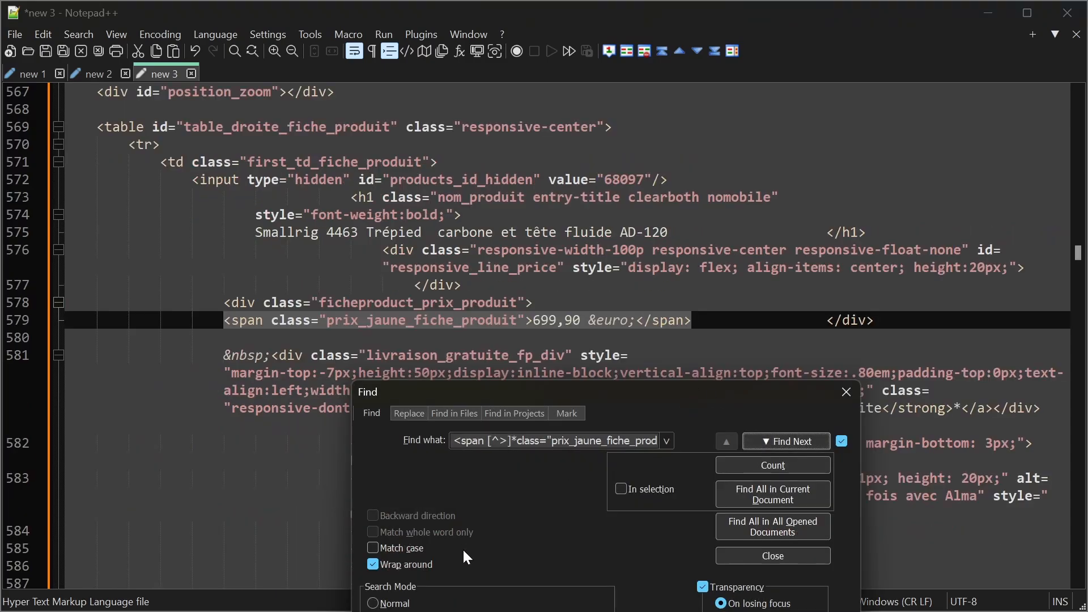
# Step: Replace the matched price span with ------$1------ to demonstrate the captured group
pyautogui.click(647, 611)
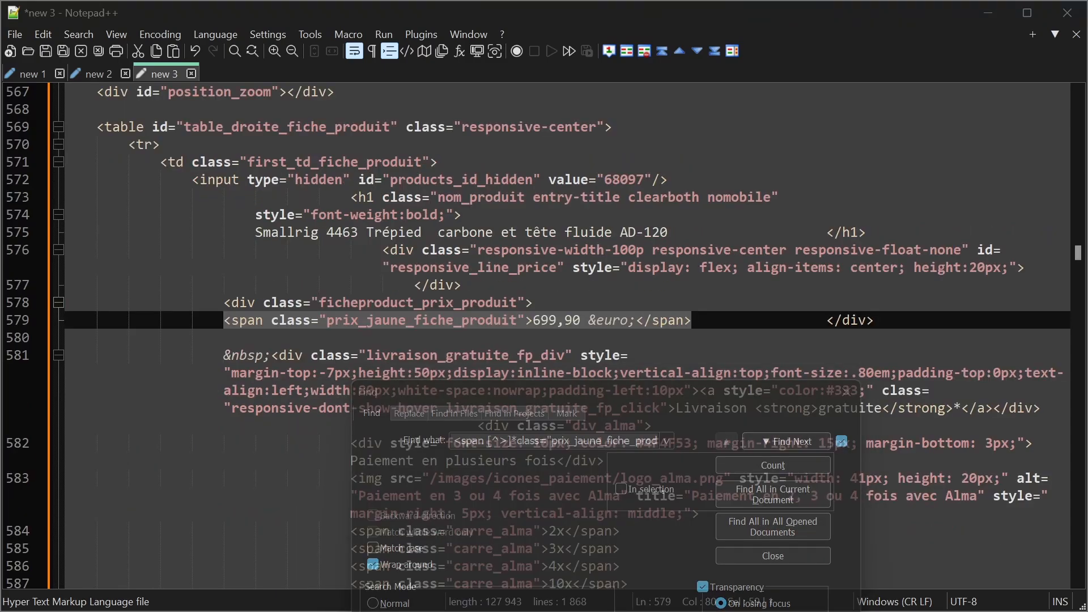
pyautogui.hotkey('ctrl', 'h')
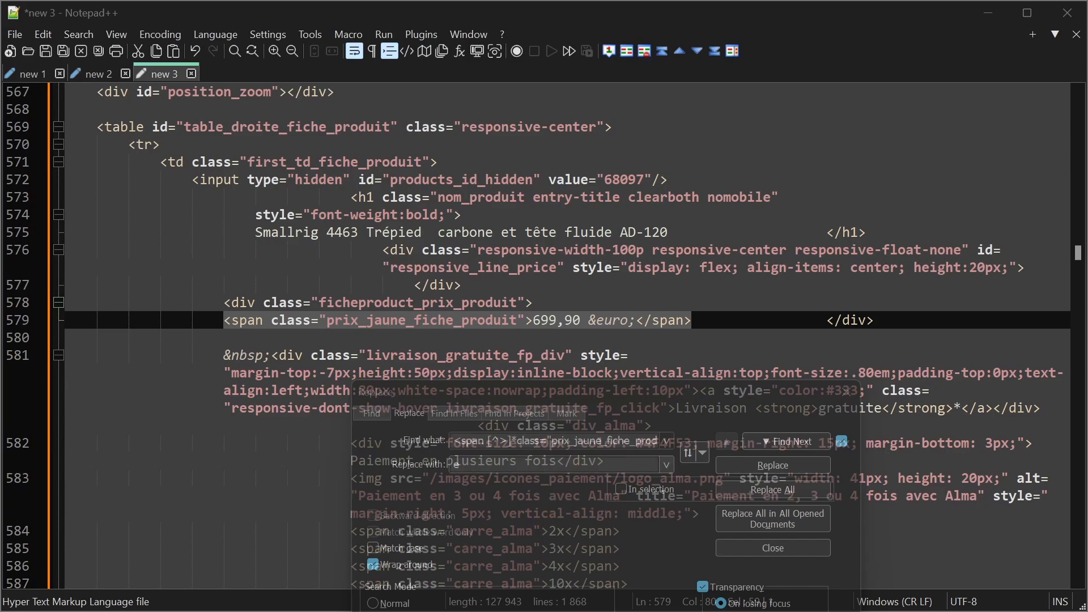
pyautogui.write('------$1------')
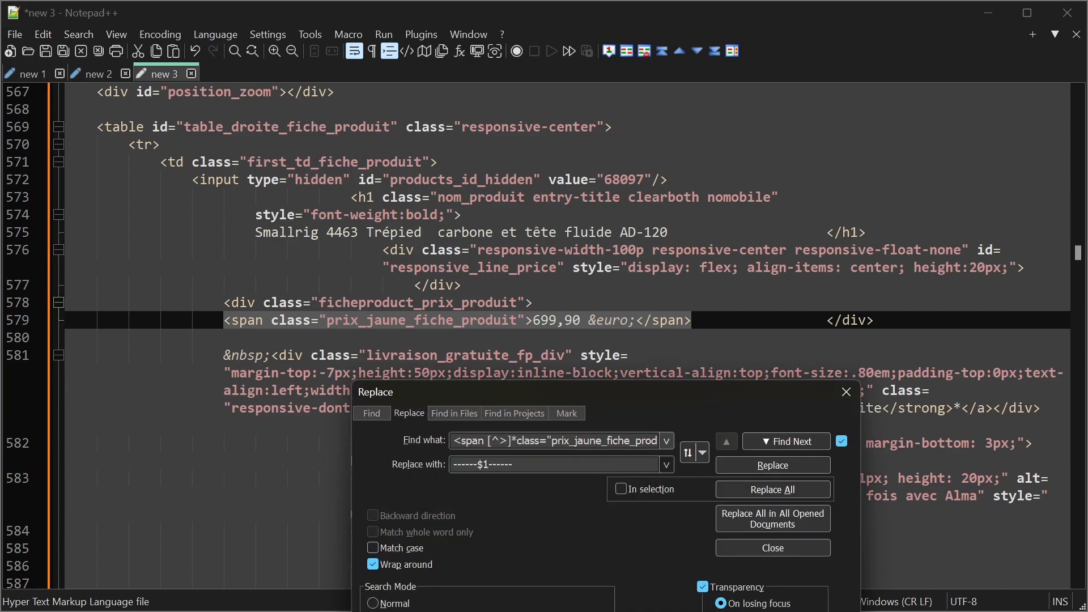
pyautogui.click(777, 471)
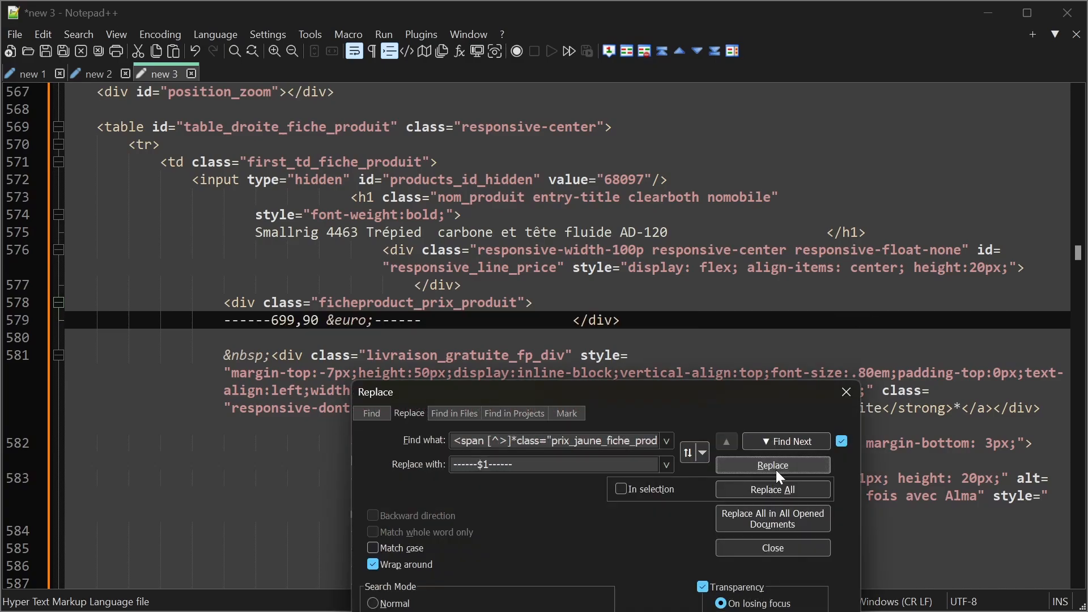
# Step: Undo the replacement, search for the price expression with szdaf inserted in its class name, and close the Find dialog
pyautogui.click(371, 414)
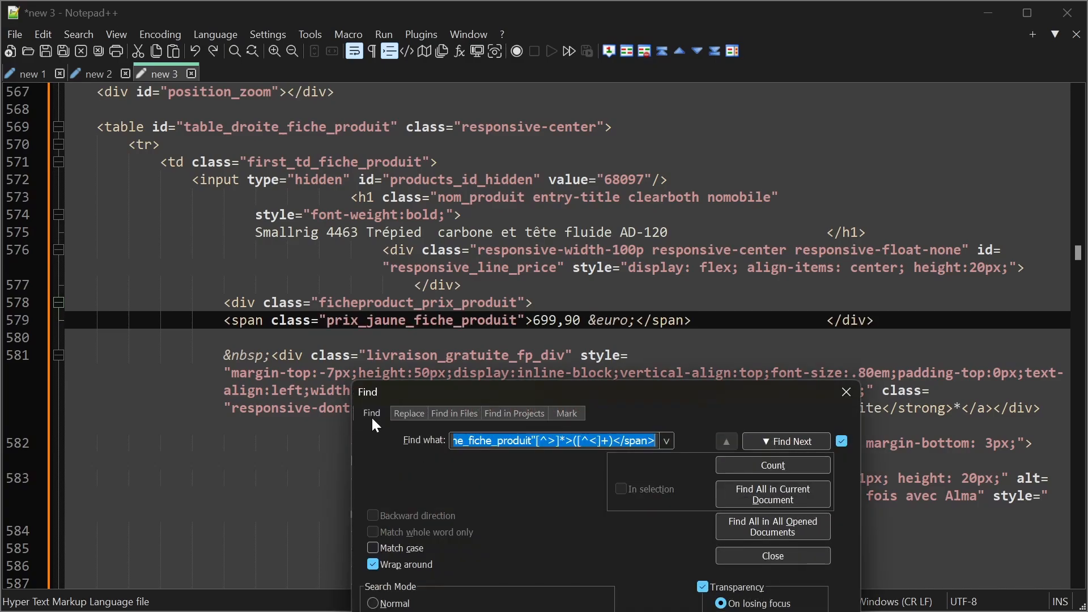
pyautogui.click(526, 441)
pyautogui.write('szdaft"[^>]*>([^<]+)</sp')
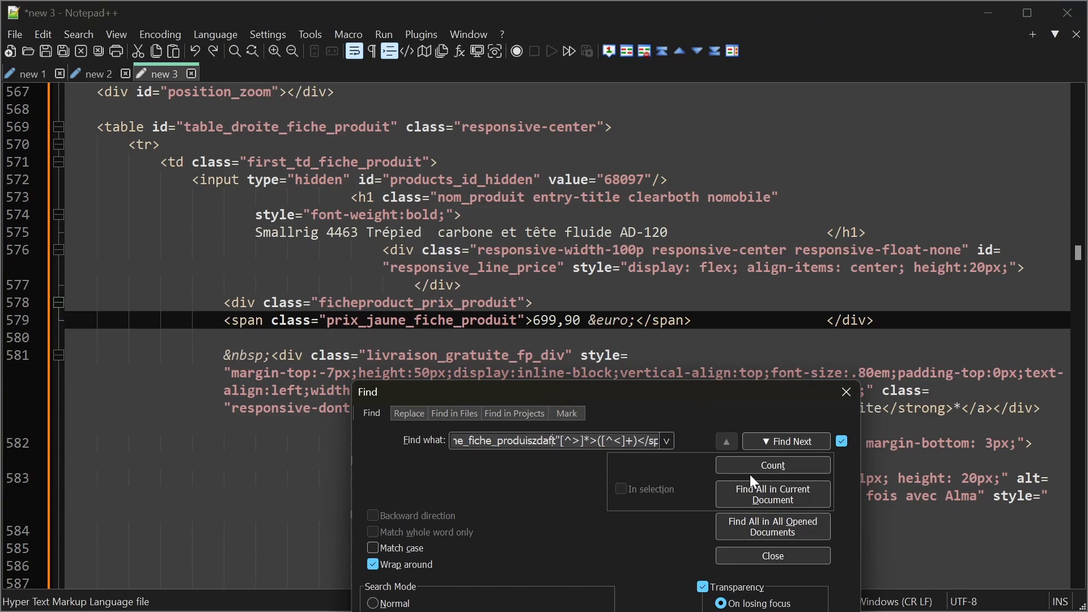
pyautogui.click(779, 441)
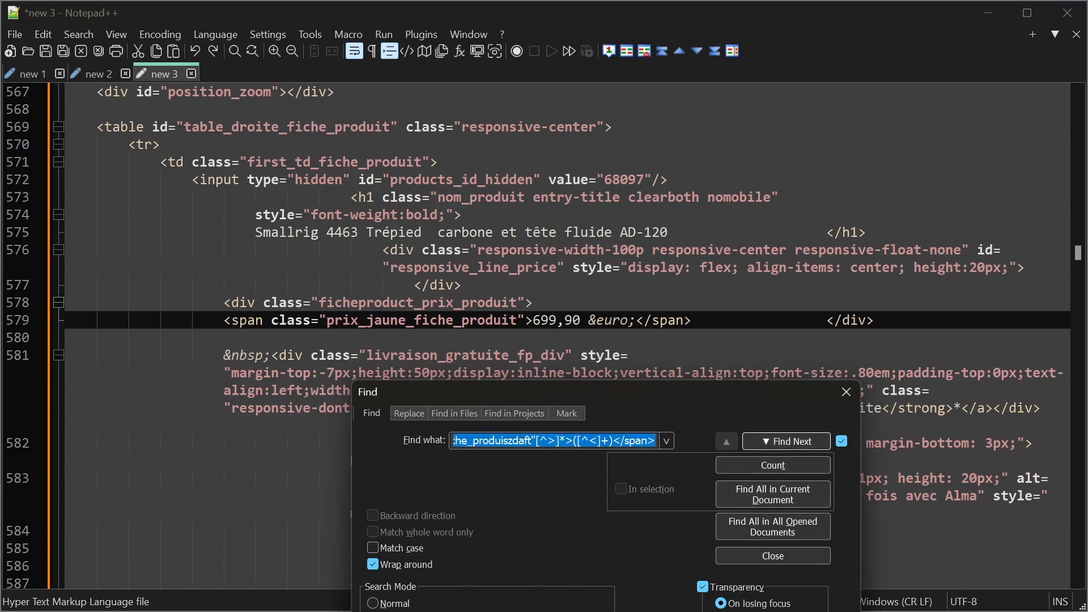
pyautogui.moveTo(603, 387); pyautogui.dragTo(702, 423)
pyautogui.click(882, 401)
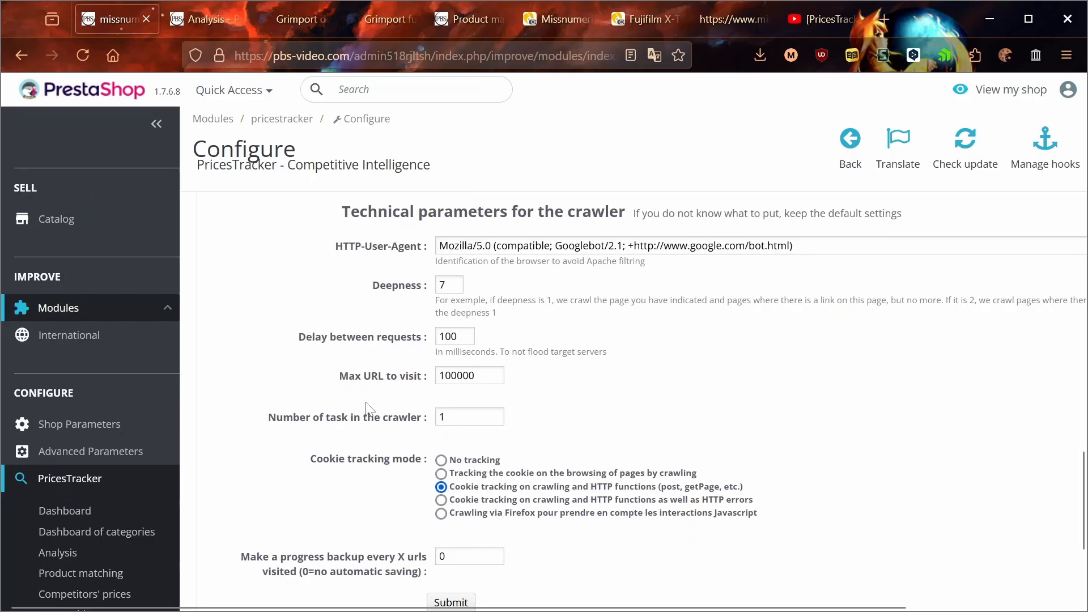
# Step: Submit the missnumerique competitor settings in PricesTracker
pyautogui.scroll(-4, 366, 403)
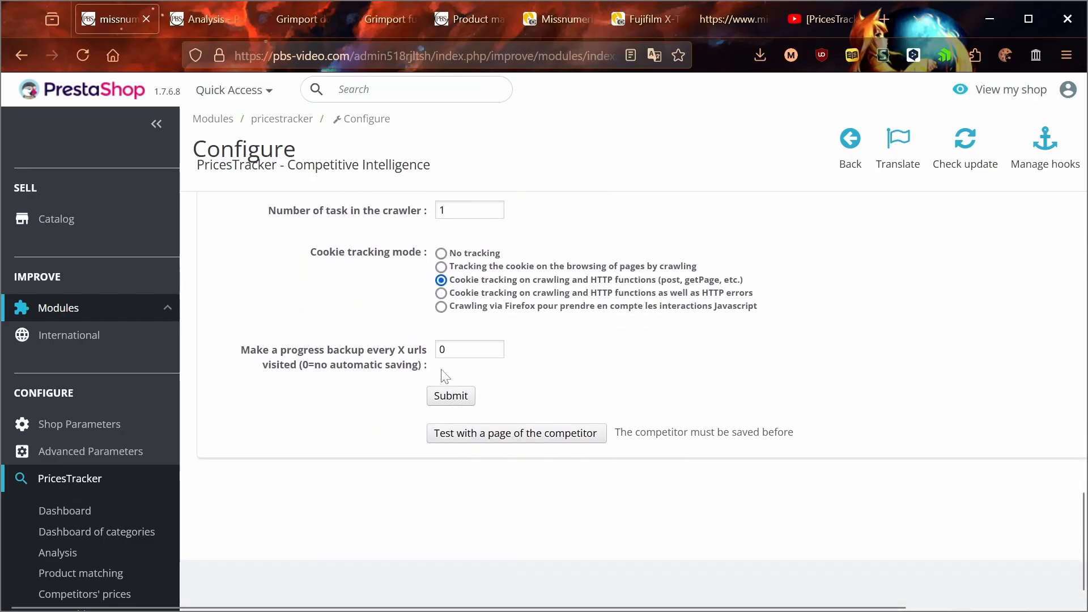
pyautogui.click(449, 404)
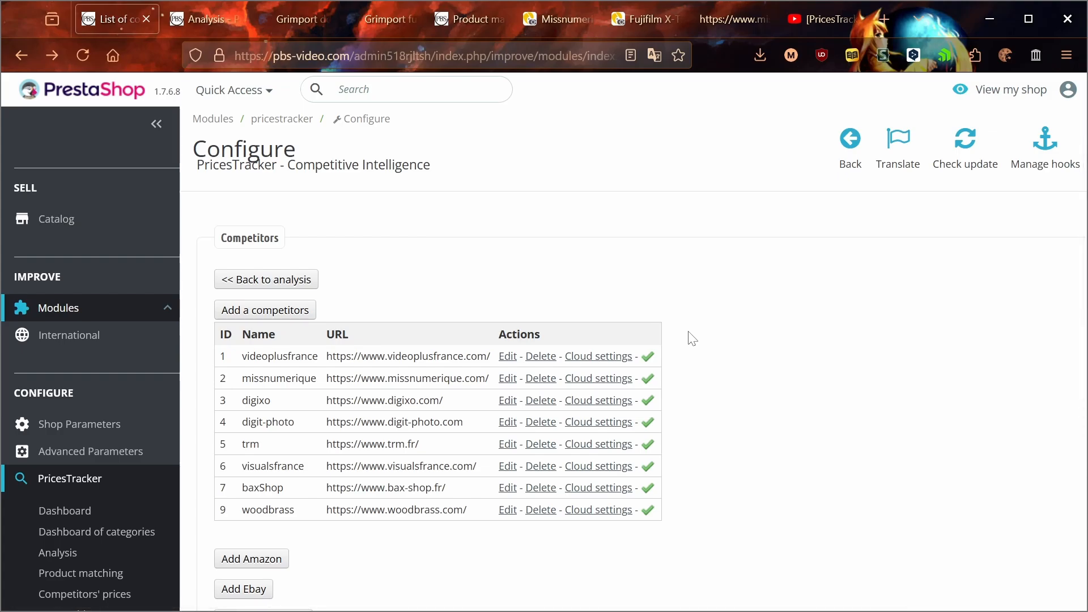
# Step: Open the PricesTracker Analysis page and examine its special options and the personal launcher for a general crawling
pyautogui.click(59, 553)
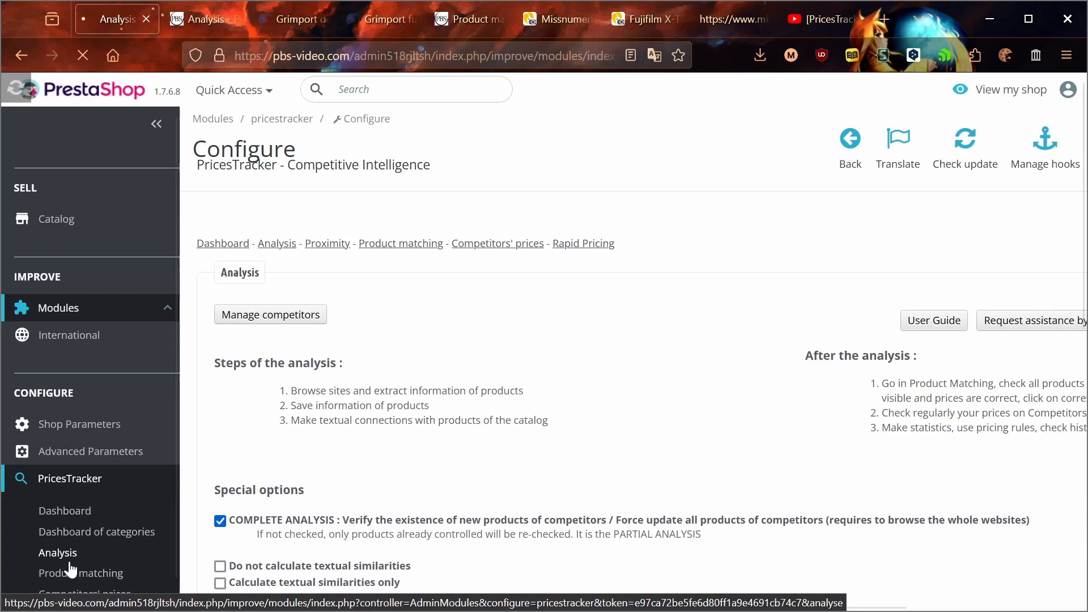
pyautogui.scroll(-8, 407, 373)
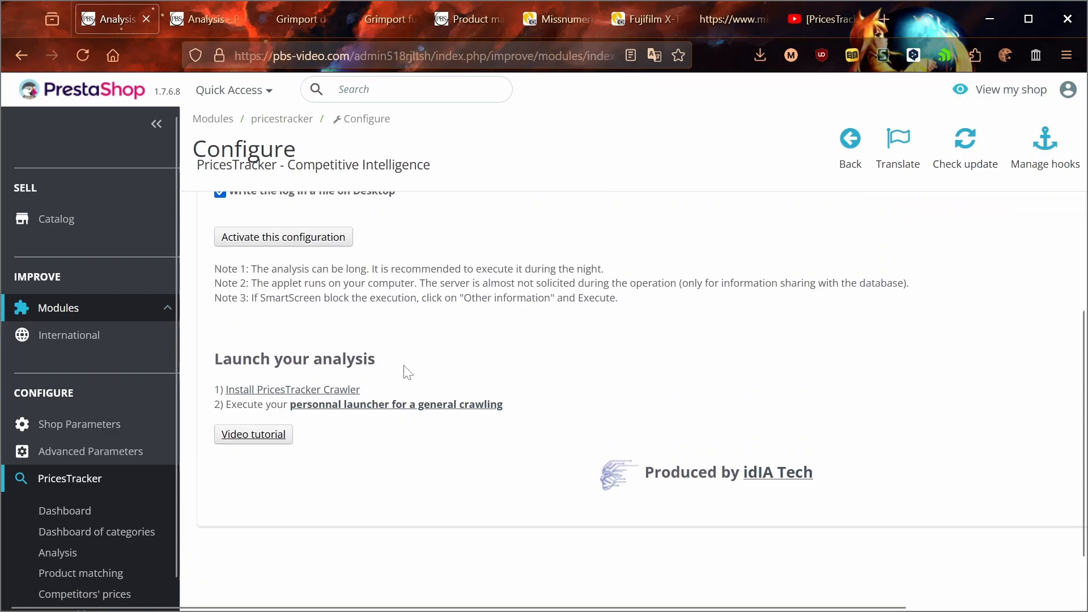
pyautogui.scroll(3, 407, 373)
pyautogui.scroll(3, 360, 363)
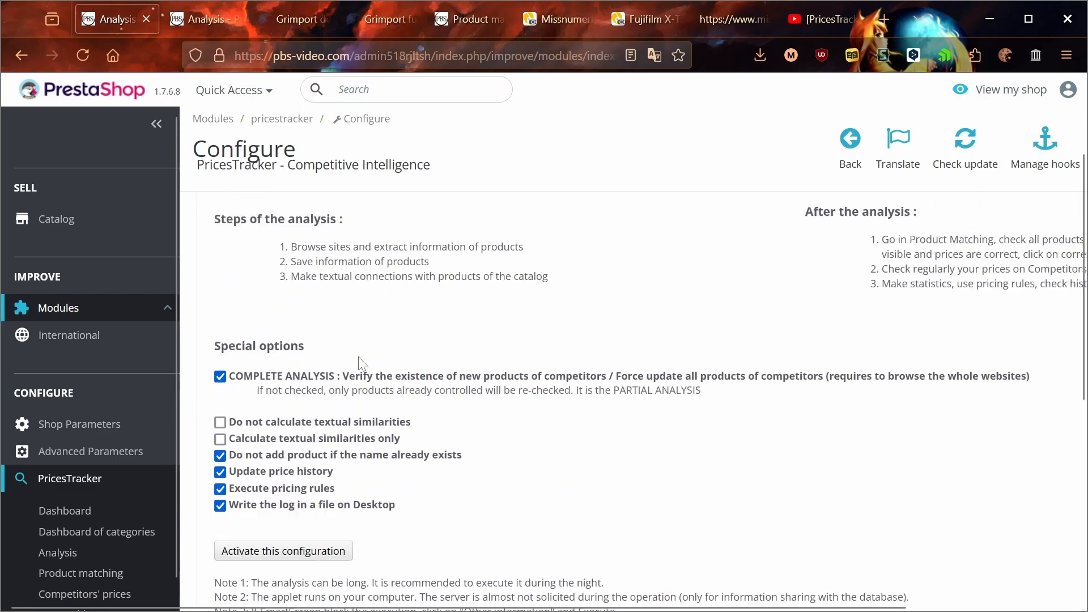
pyautogui.scroll(1, 360, 363)
pyautogui.scroll(-4, 493, 403)
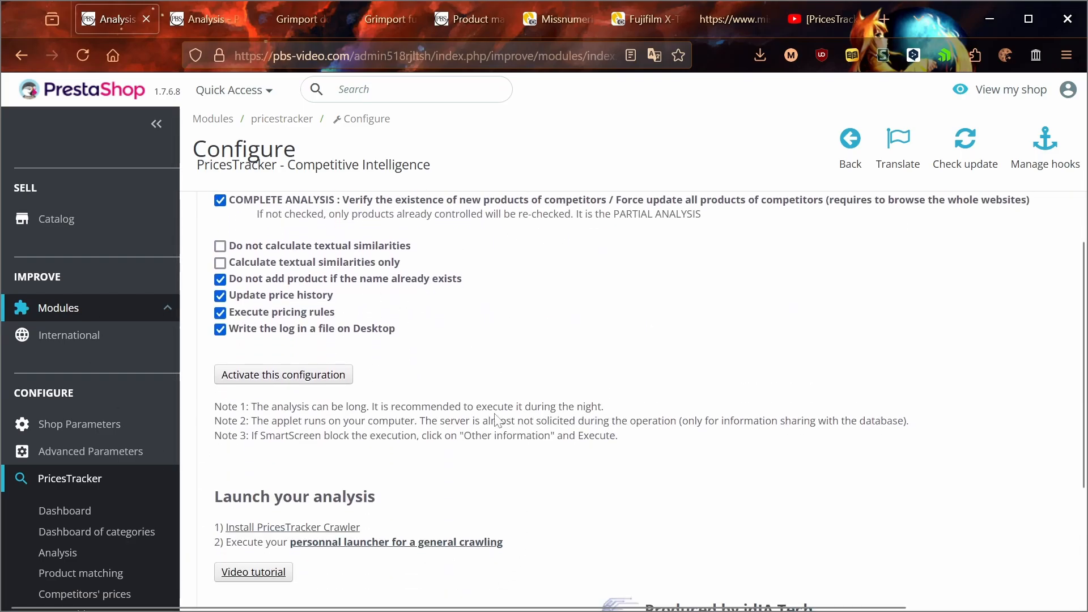